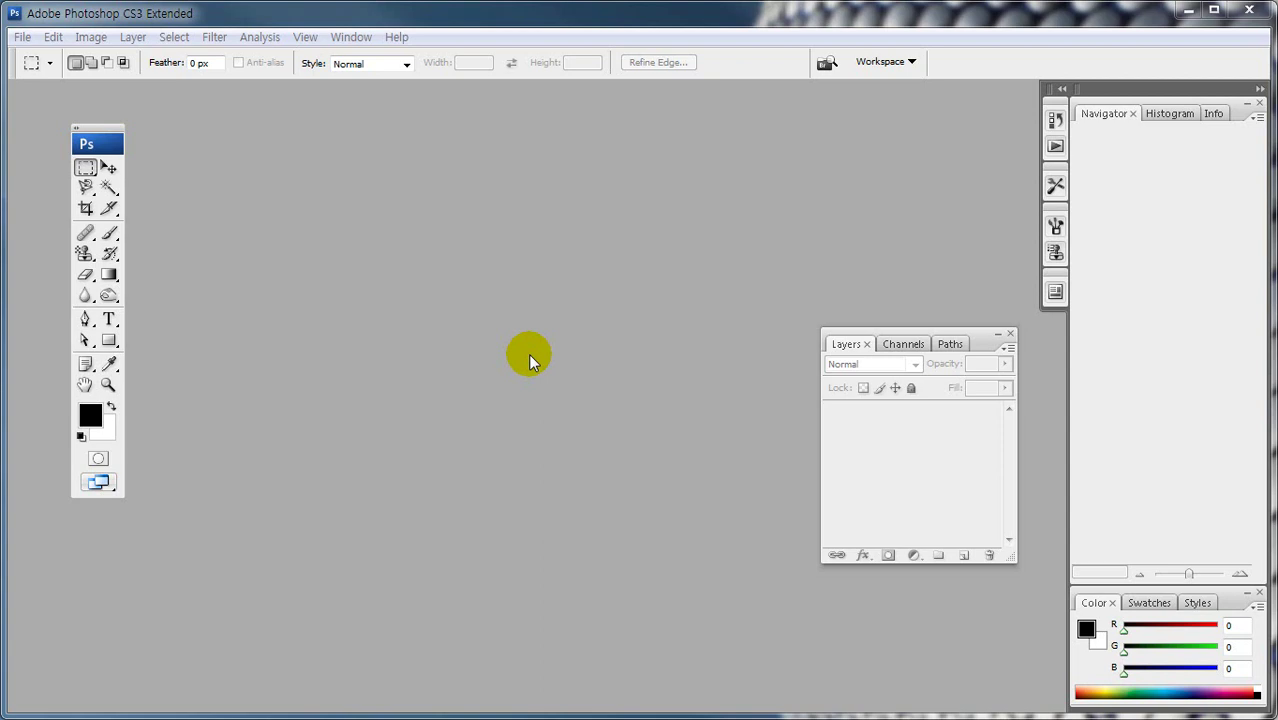
Step: Create a white 720 × 480 pixel RGB document at 72 pixels/inch, then enlarge its window and view it at 100%
left_click(20, 40)
left_click(35, 55)
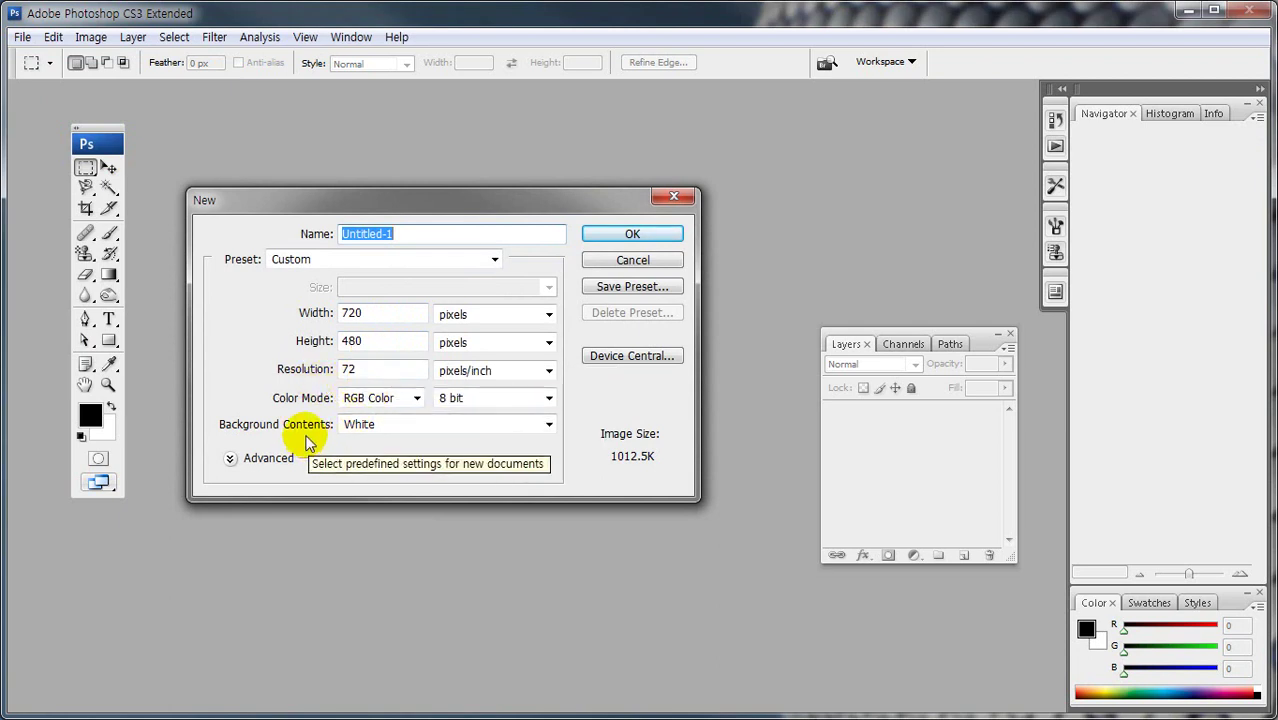
left_click(603, 236)
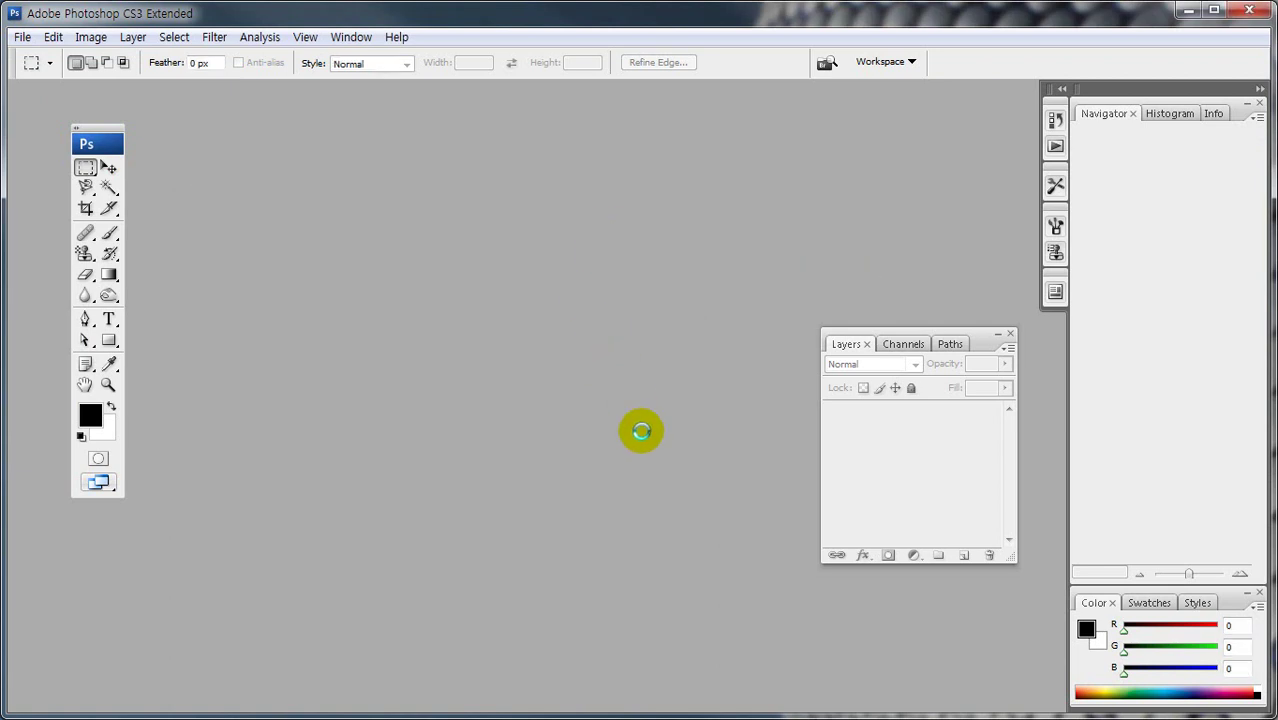
left_click_drag(630, 447, 868, 643)
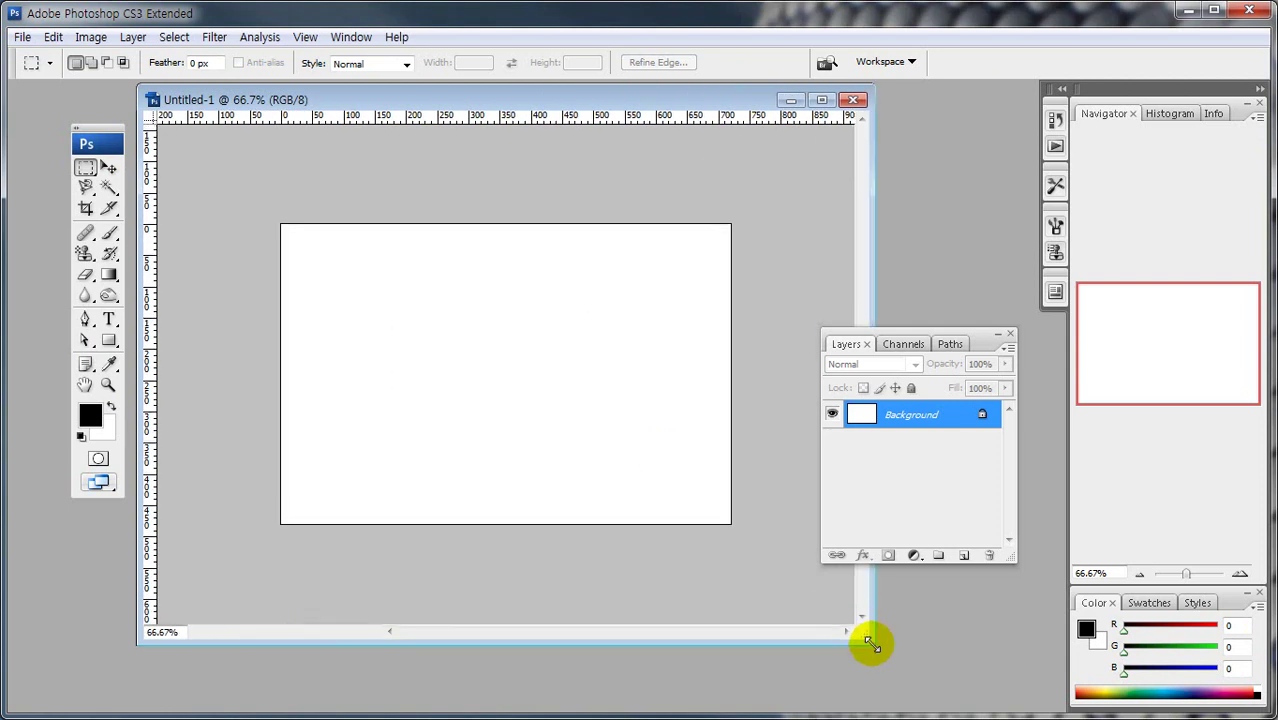
double_click(108, 385)
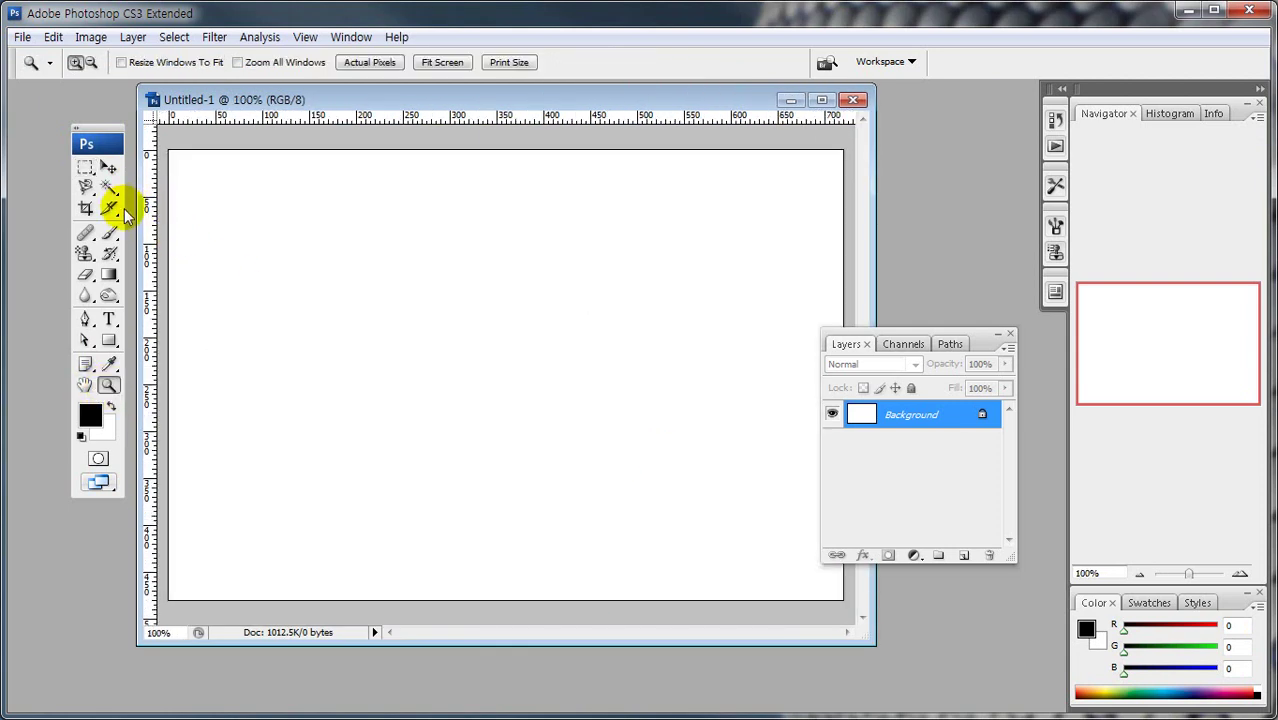
Step: Add the text "GRUNGE" in black Impact Regular at 152 px on the canvas
left_click(108, 318)
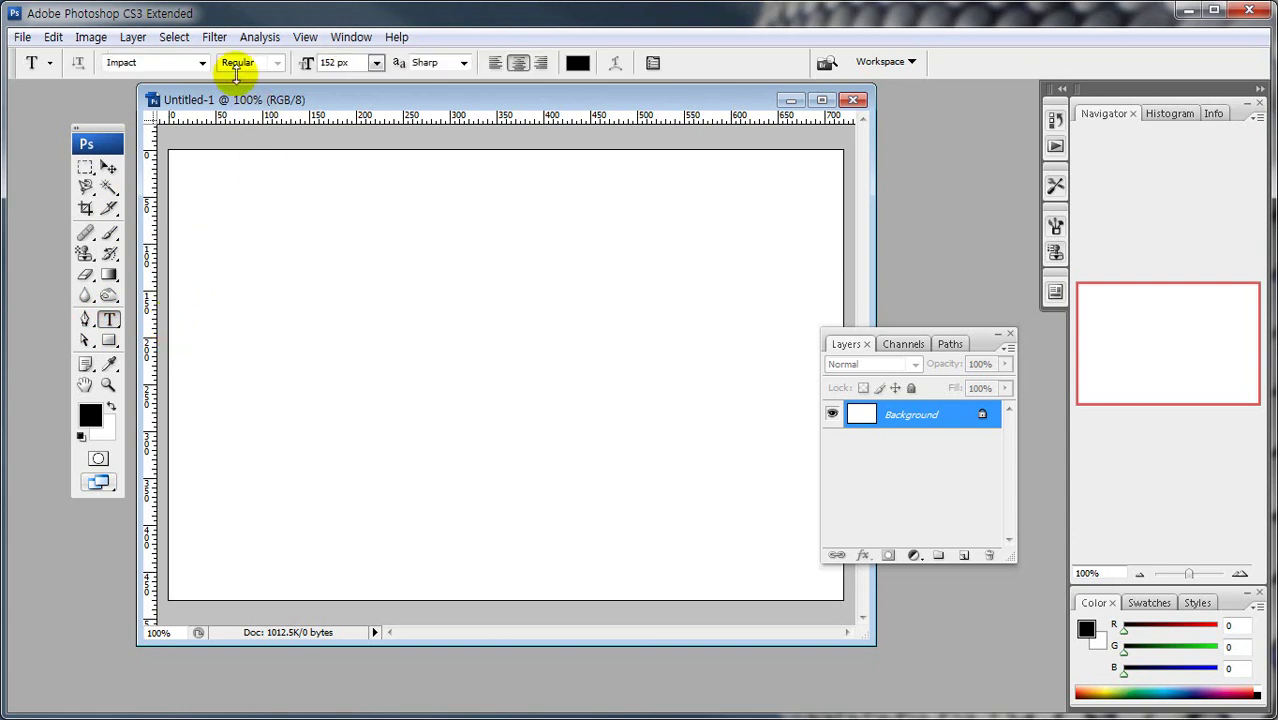
left_click_drag(242, 100, 150, 95)
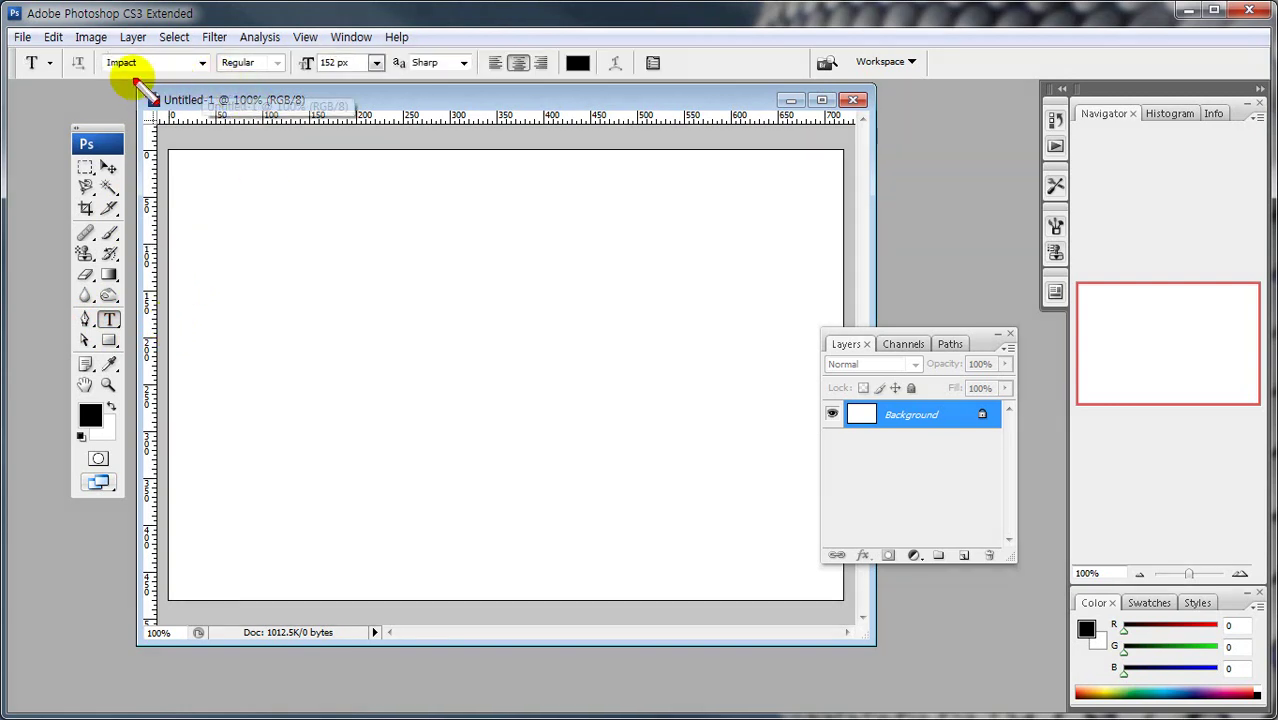
left_click_drag(299, 76, 362, 75)
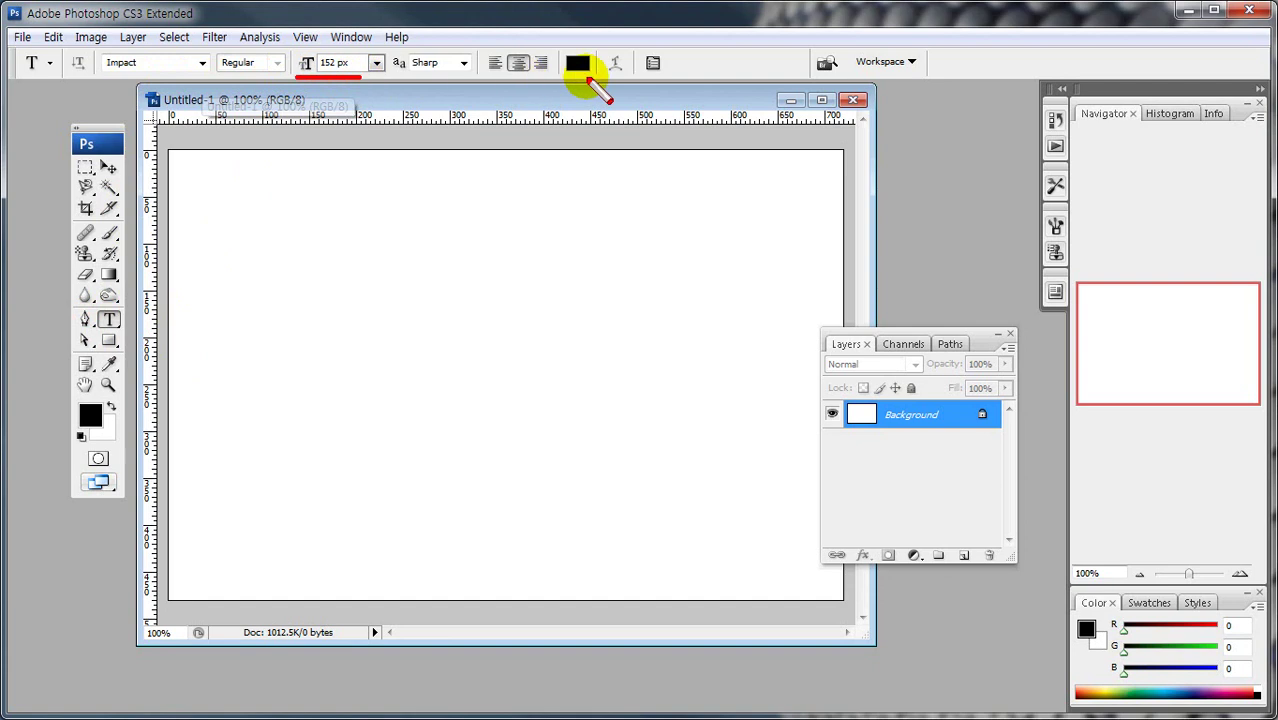
mouse_move(548, 68)
left_mouse_down()
mouse_move(545, 42)
mouse_move(579, 85)
left_mouse_up()
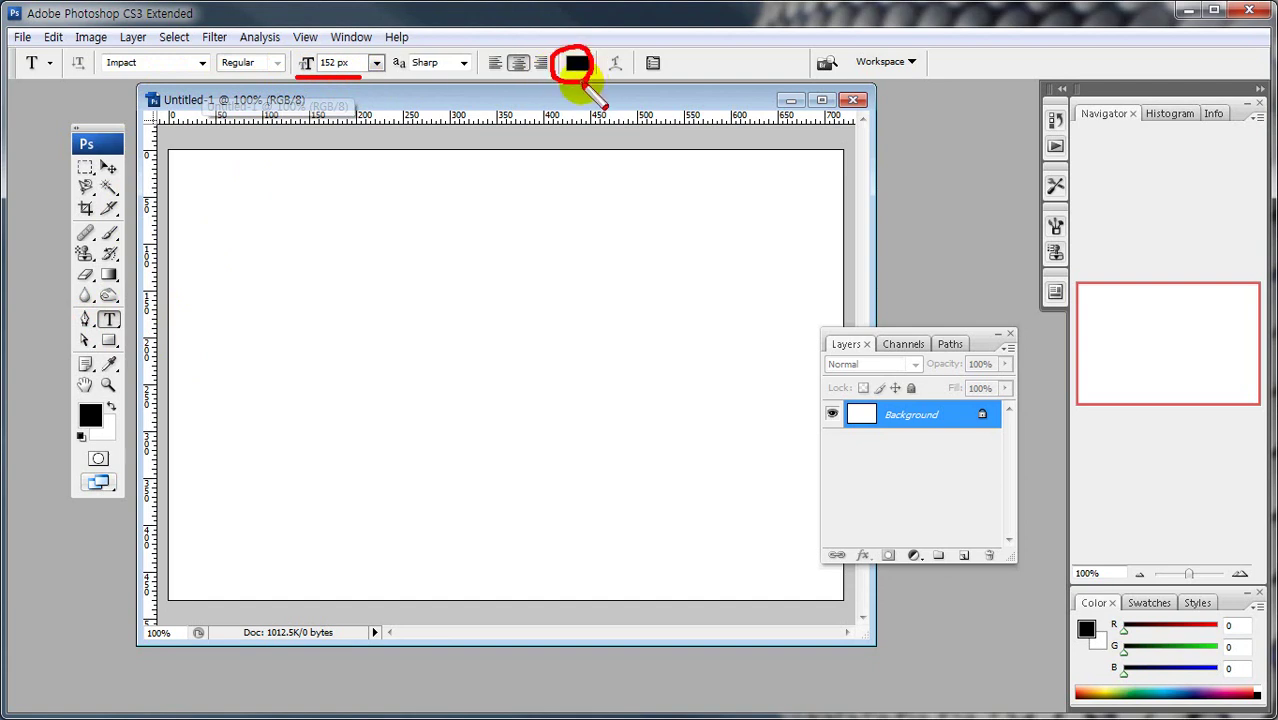
key("Escape")
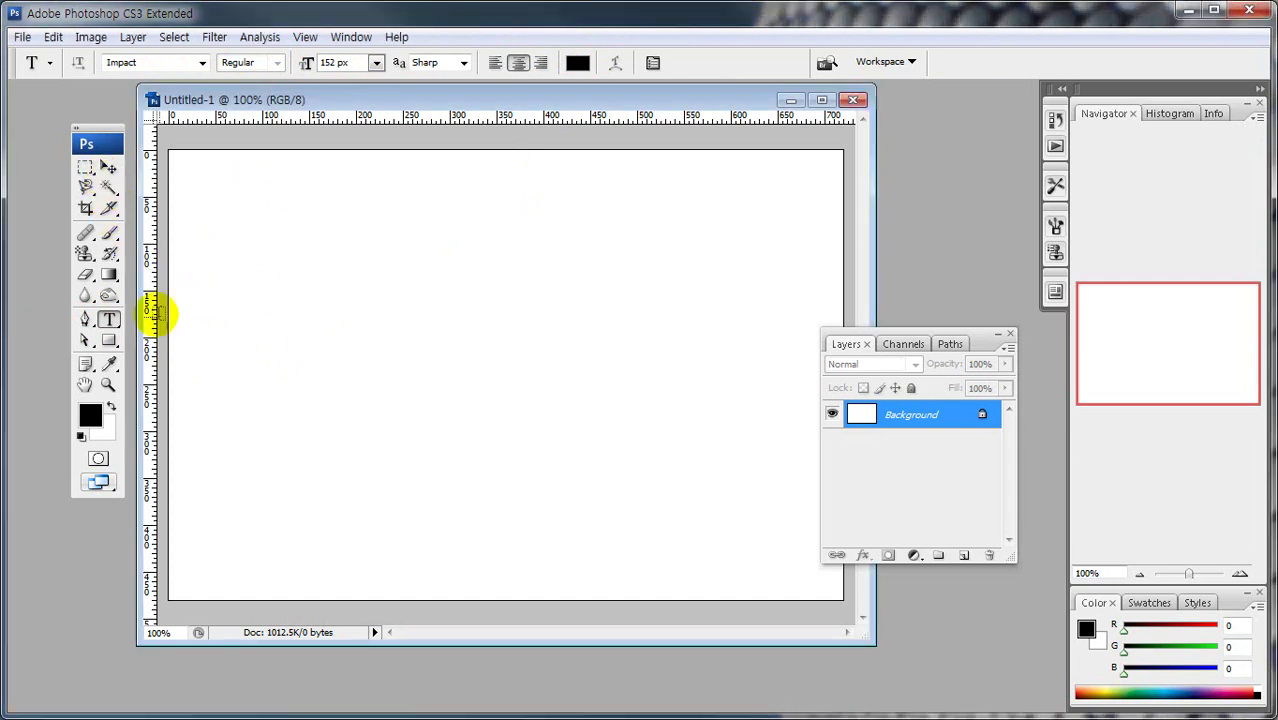
left_click(271, 347)
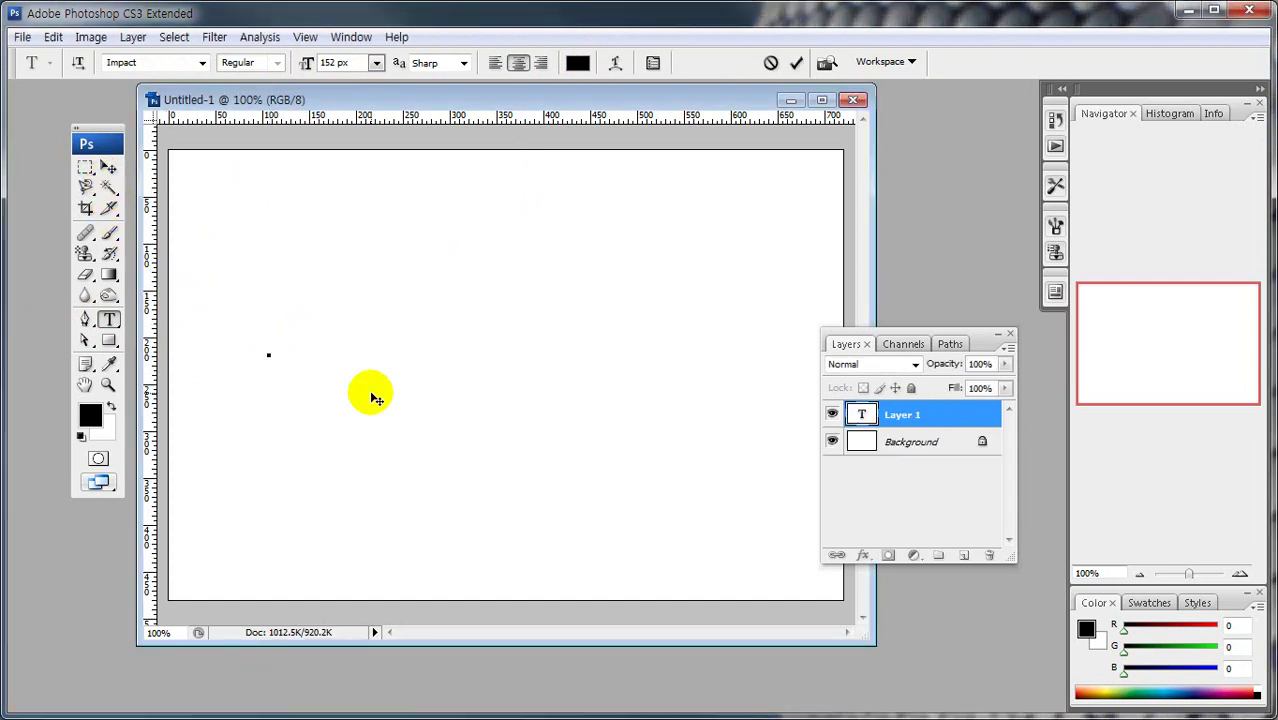
type("Gr")
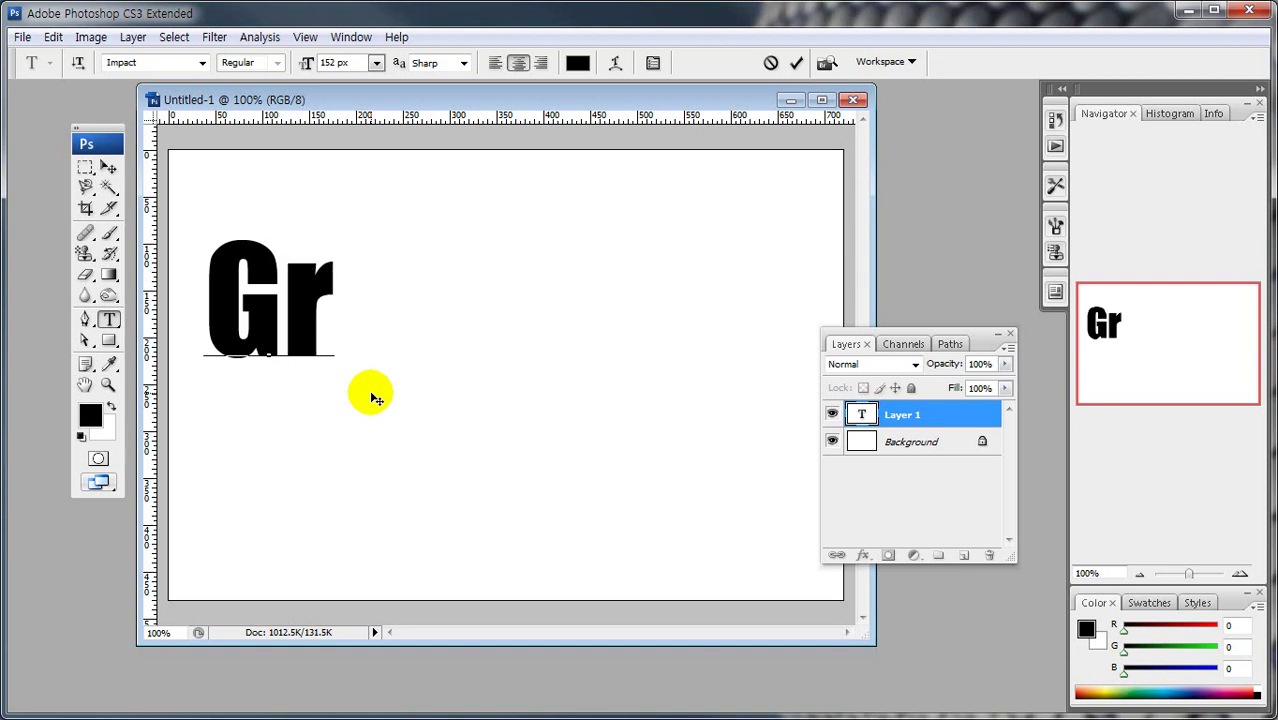
key("BackSpace")
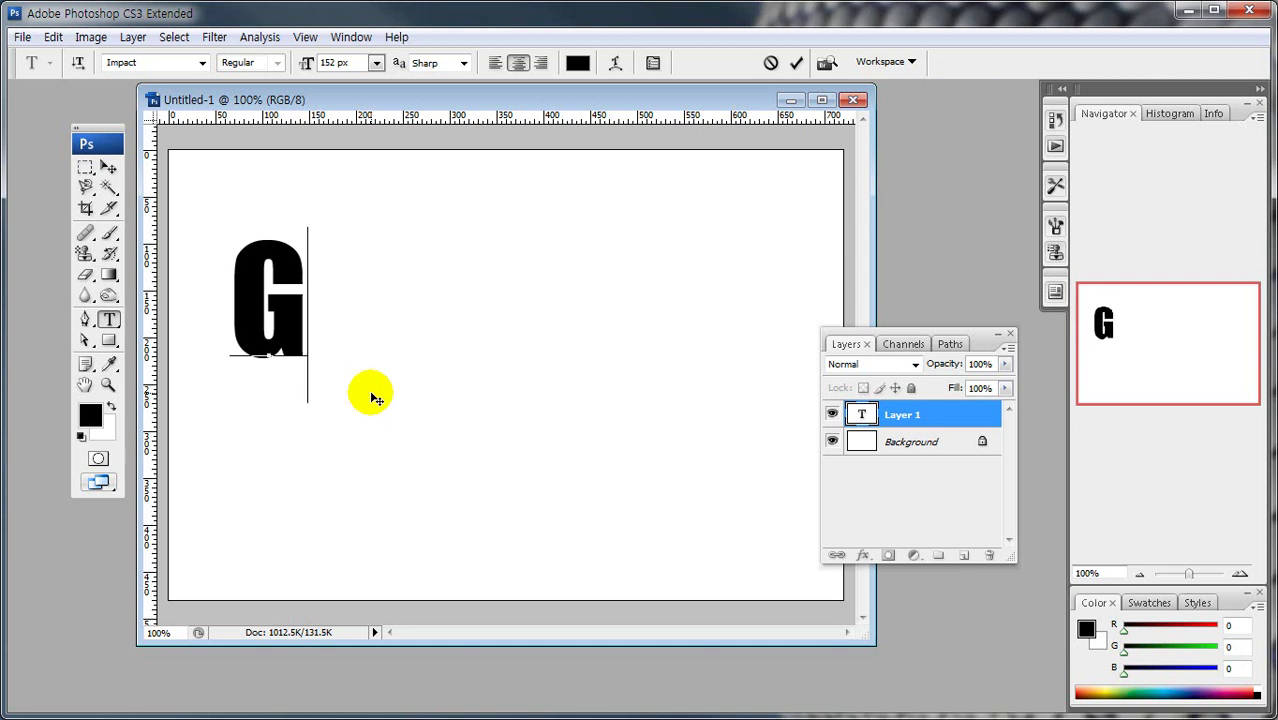
type("RUNGE")
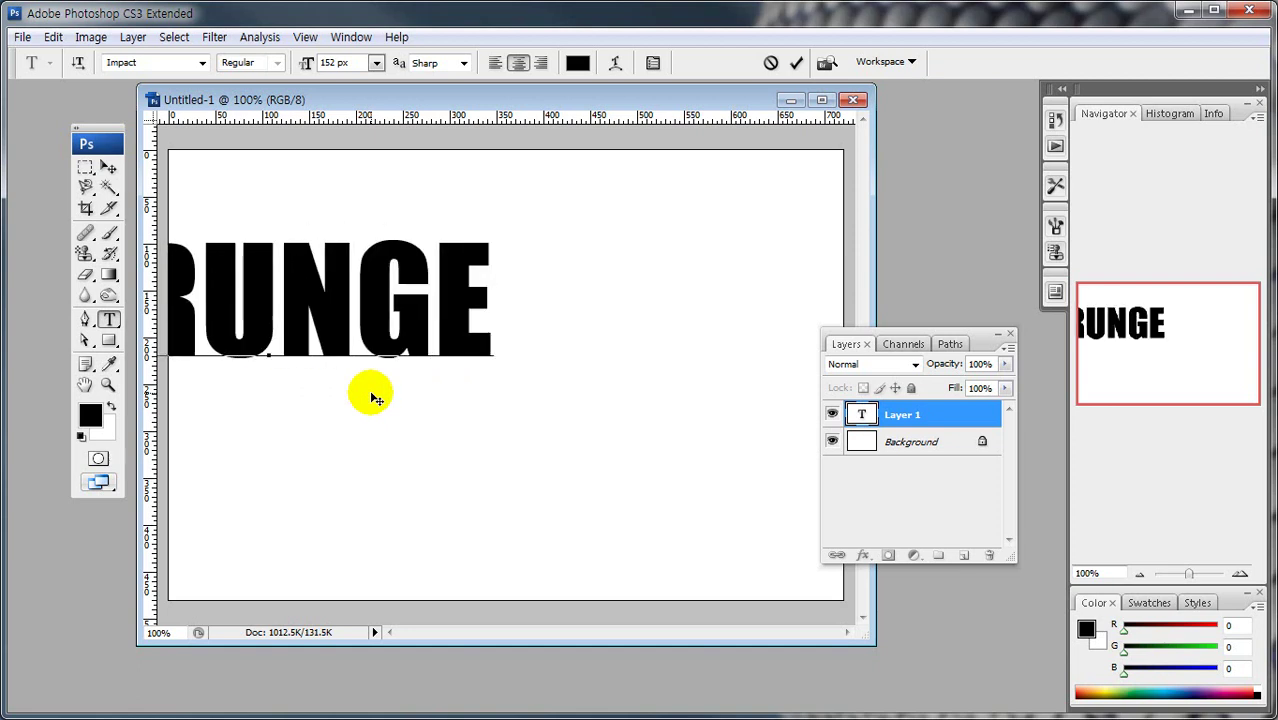
Step: Move the GRUNGE text to the middle of the canvas
left_click(108, 167)
left_click_drag(295, 287, 502, 336)
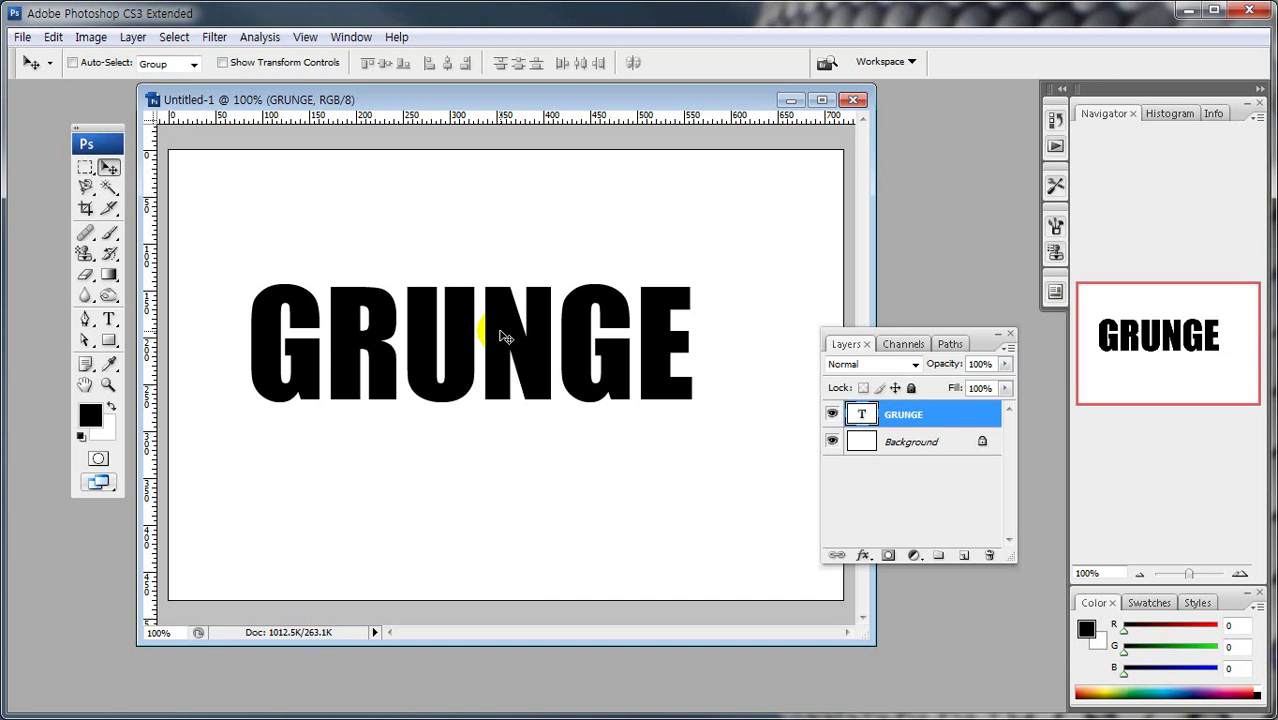
left_click_drag(499, 330, 514, 353)
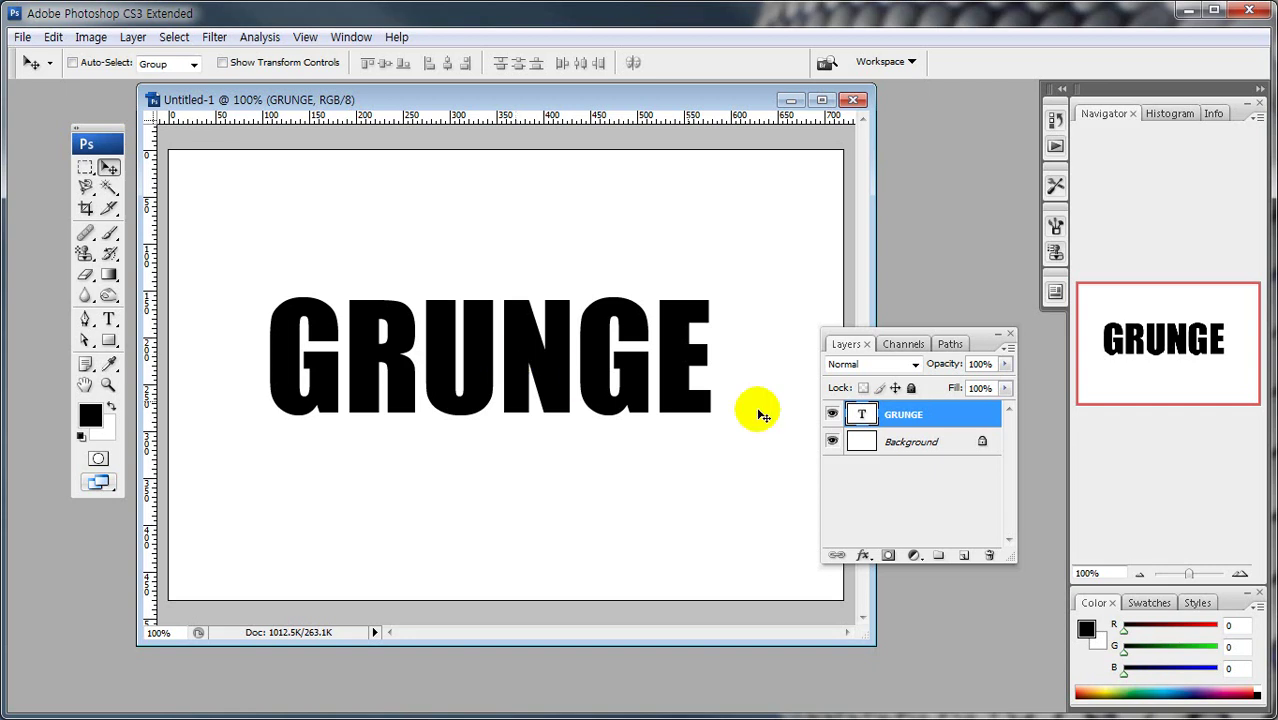
Step: Select the whole GRUNGE text for editing and review its font, size, alignment, colour, spacing and scaling in the character settings
left_click(861, 414)
double_click(861, 414)
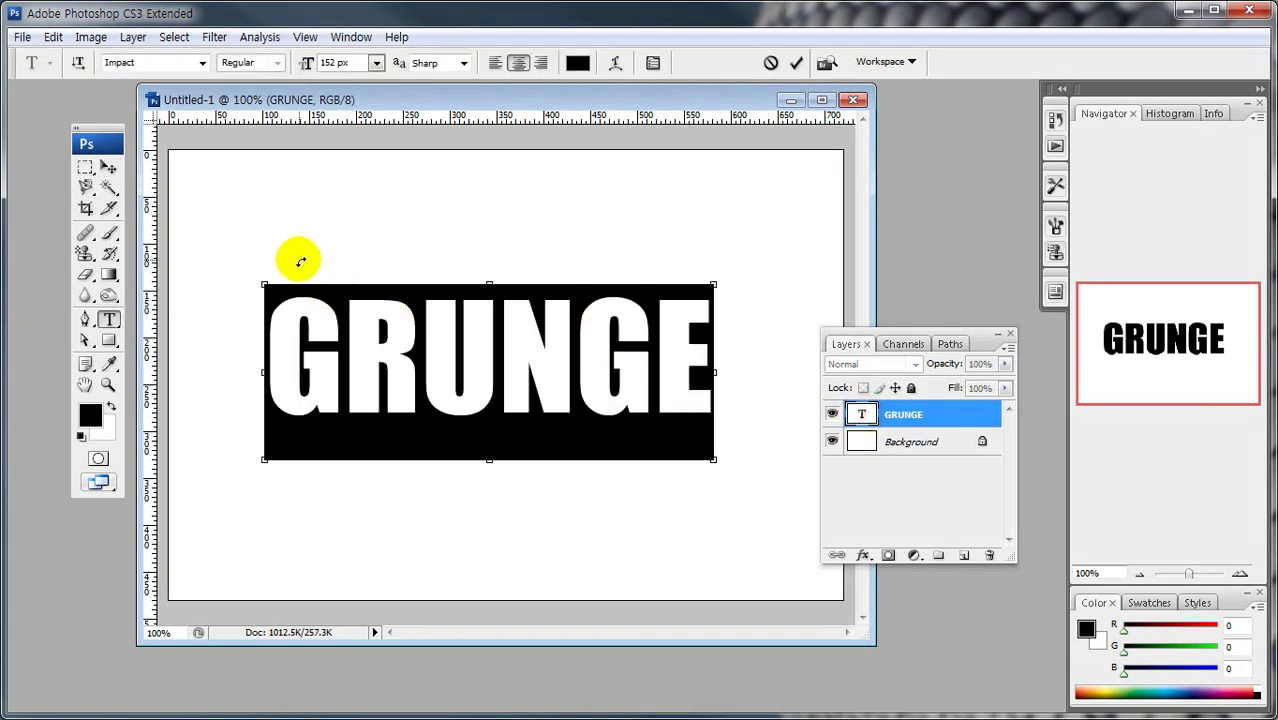
key("ctrl+t")
key("ctrl+shift+d")
left_click_drag(556, 216, 639, 216)
mouse_move(104, 70)
left_mouse_down()
mouse_move(201, 93)
mouse_move(396, 72)
left_mouse_up()
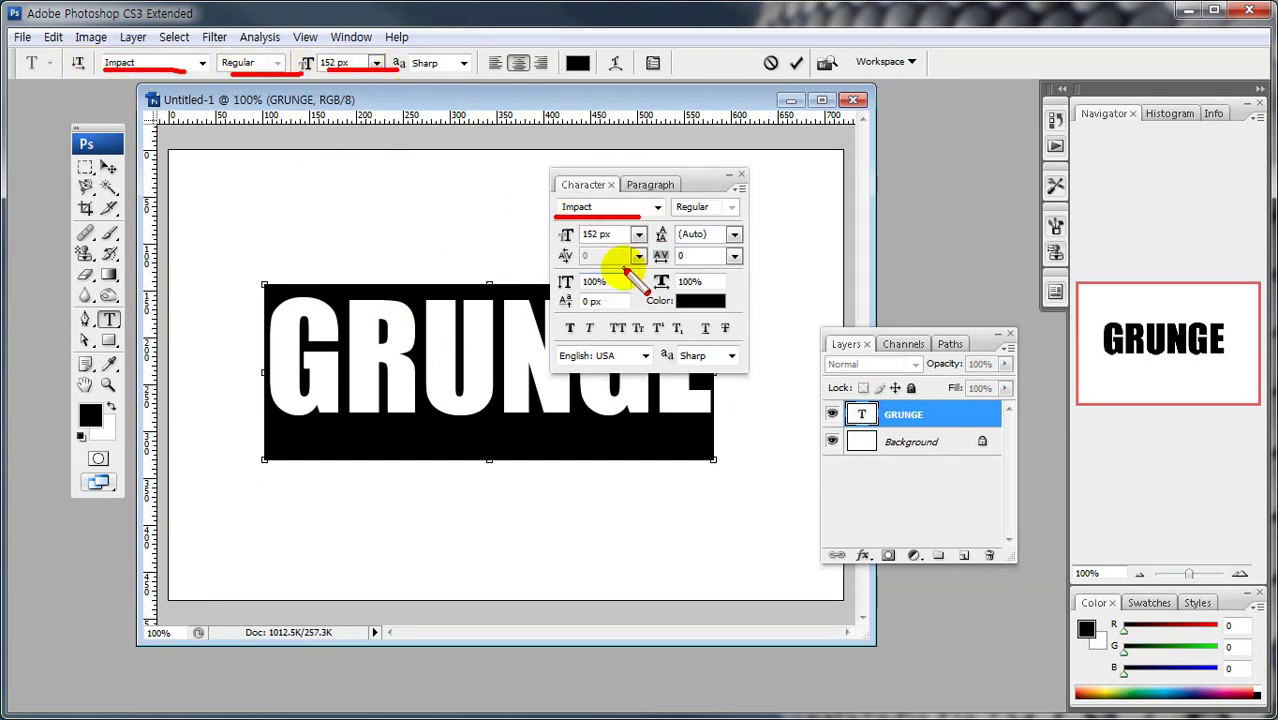
mouse_move(645, 315)
left_mouse_down()
mouse_move(545, 297)
mouse_move(554, 240)
mouse_move(737, 236)
mouse_move(737, 300)
mouse_move(600, 316)
left_mouse_up()
mouse_move(140, 78)
left_mouse_down()
mouse_move(182, 70)
mouse_move(118, 50)
mouse_move(128, 87)
mouse_move(182, 70)
left_mouse_up()
mouse_move(350, 86)
left_mouse_down()
mouse_move(290, 66)
mouse_move(372, 48)
left_mouse_up()
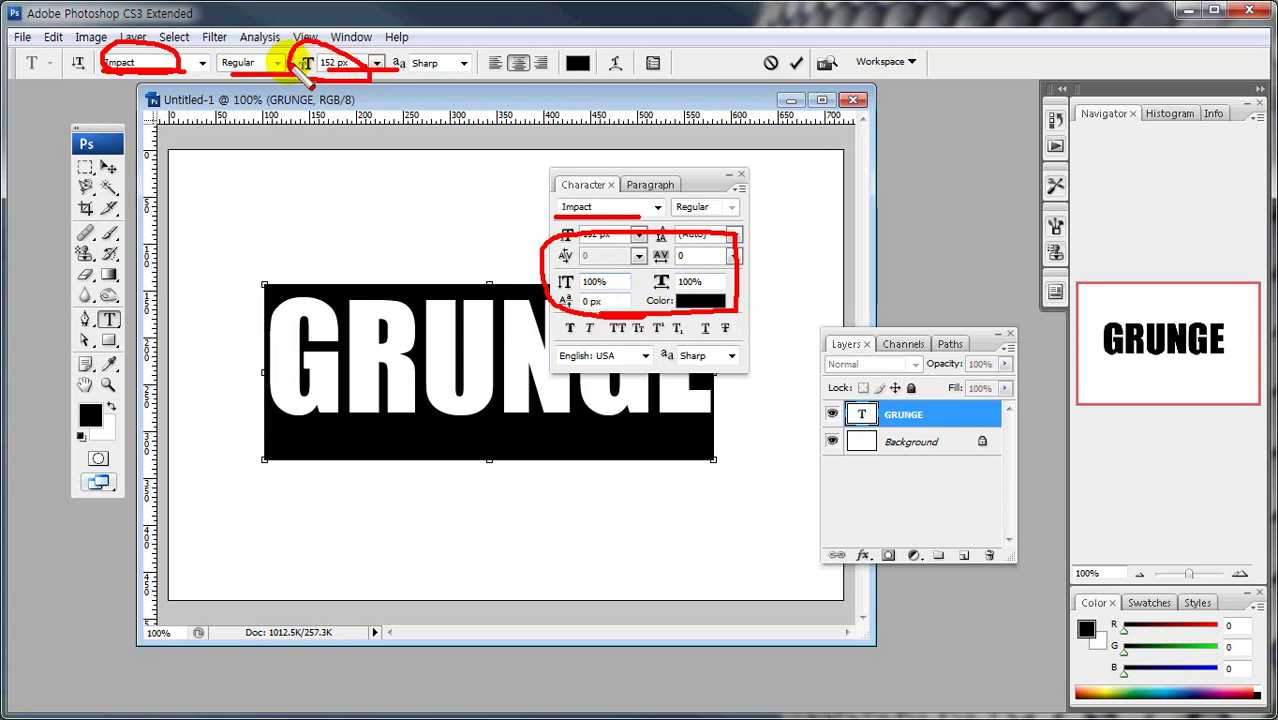
mouse_move(562, 50)
left_mouse_down()
mouse_move(570, 84)
mouse_move(491, 57)
mouse_move(516, 68)
left_mouse_up()
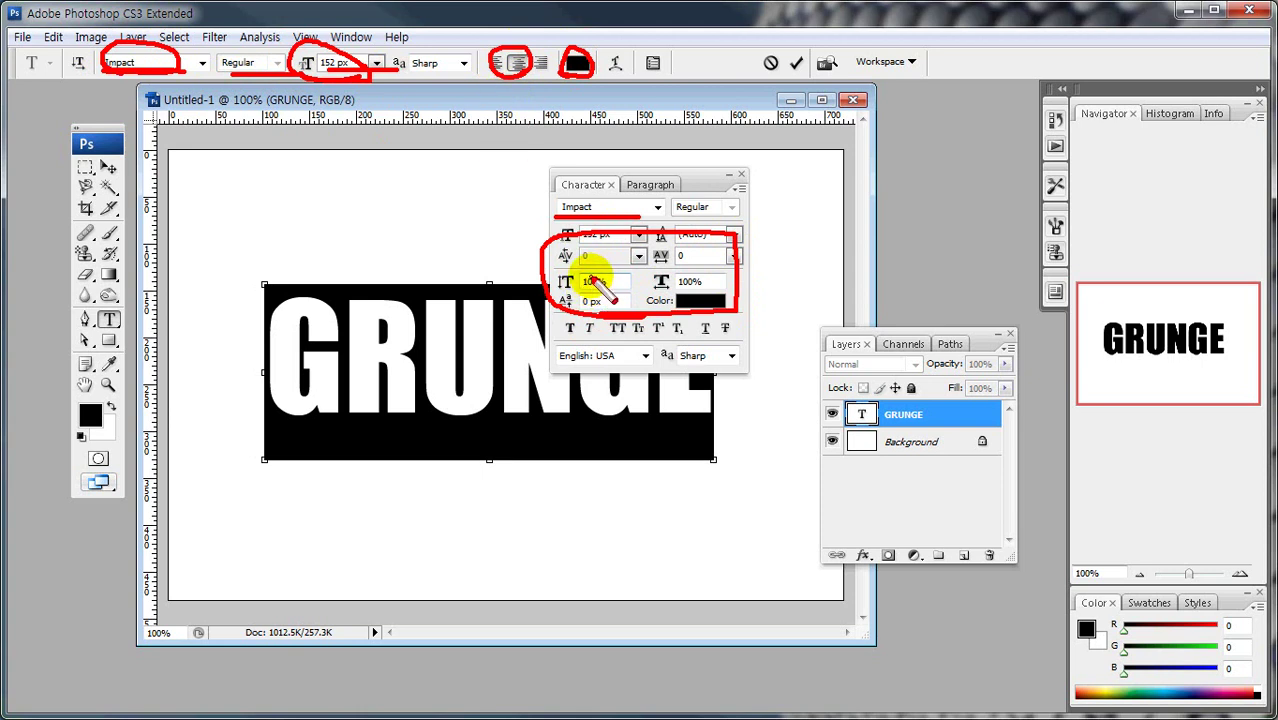
mouse_move(565, 240)
left_mouse_down()
mouse_move(743, 222)
mouse_move(742, 325)
left_mouse_up()
key("Escape")
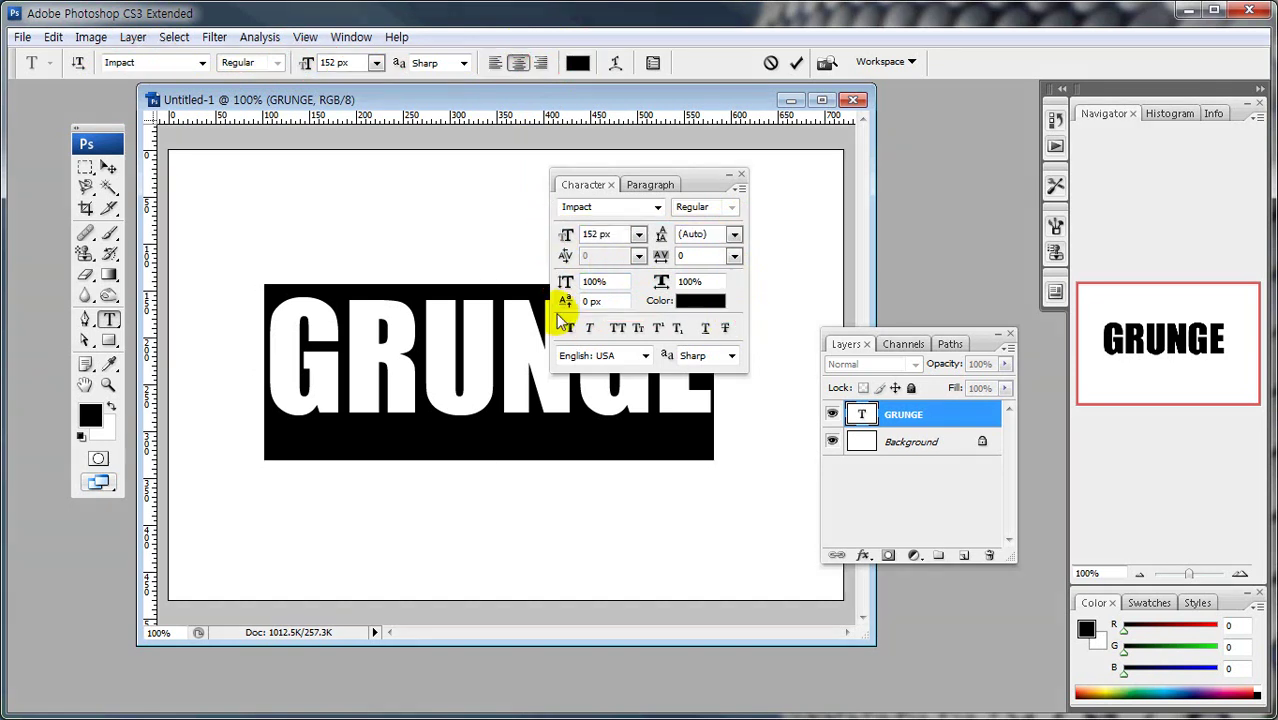
Step: Browse the available fonts for the GRUNGE text without choosing another one, and close the character settings
left_click(658, 207)
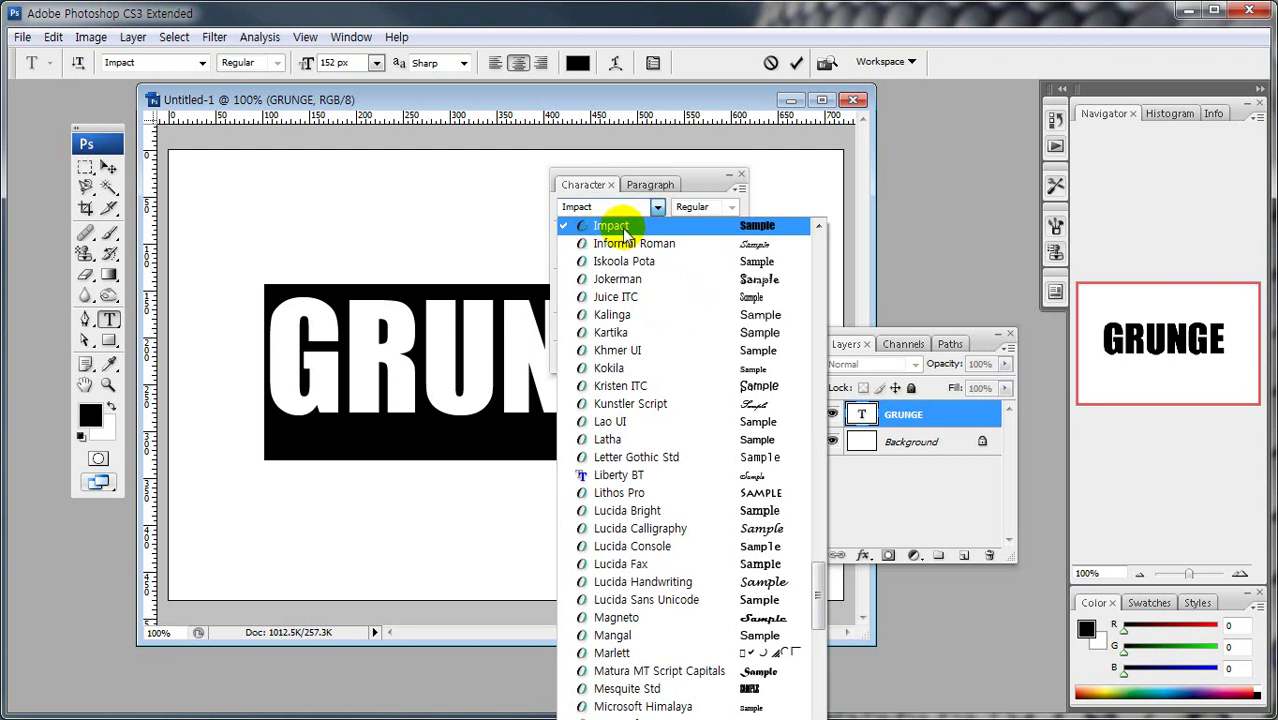
left_click_drag(822, 571, 818, 295)
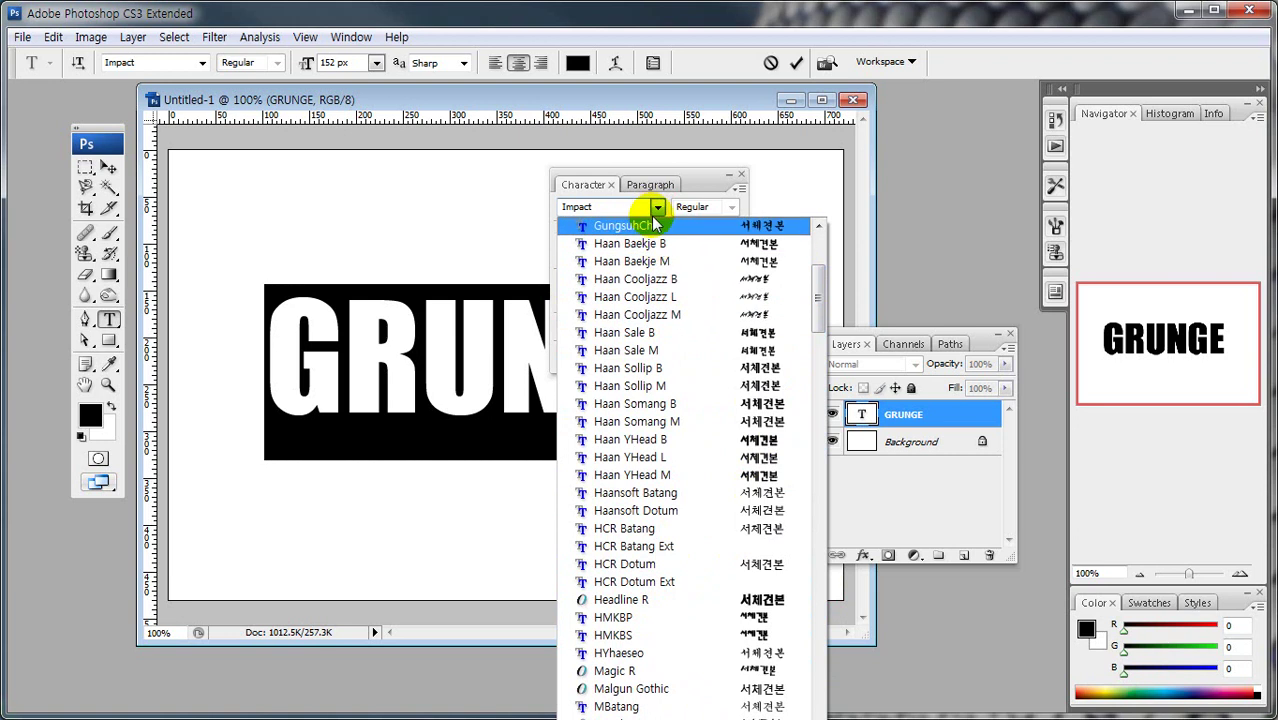
left_click(696, 180)
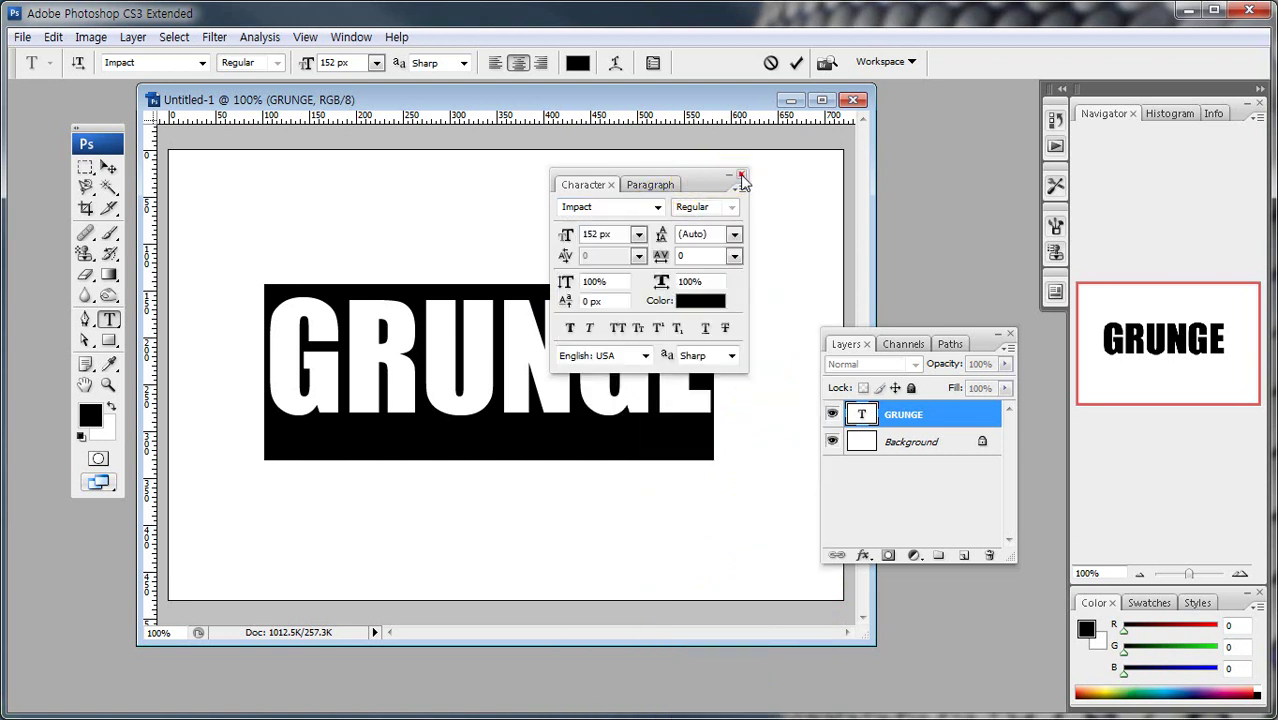
left_click(740, 175)
Step: Nudge the GRUNGE text closer to the canvas centre and scale it proportionally about its centre to 129.2% with Free Transform
left_click(108, 167)
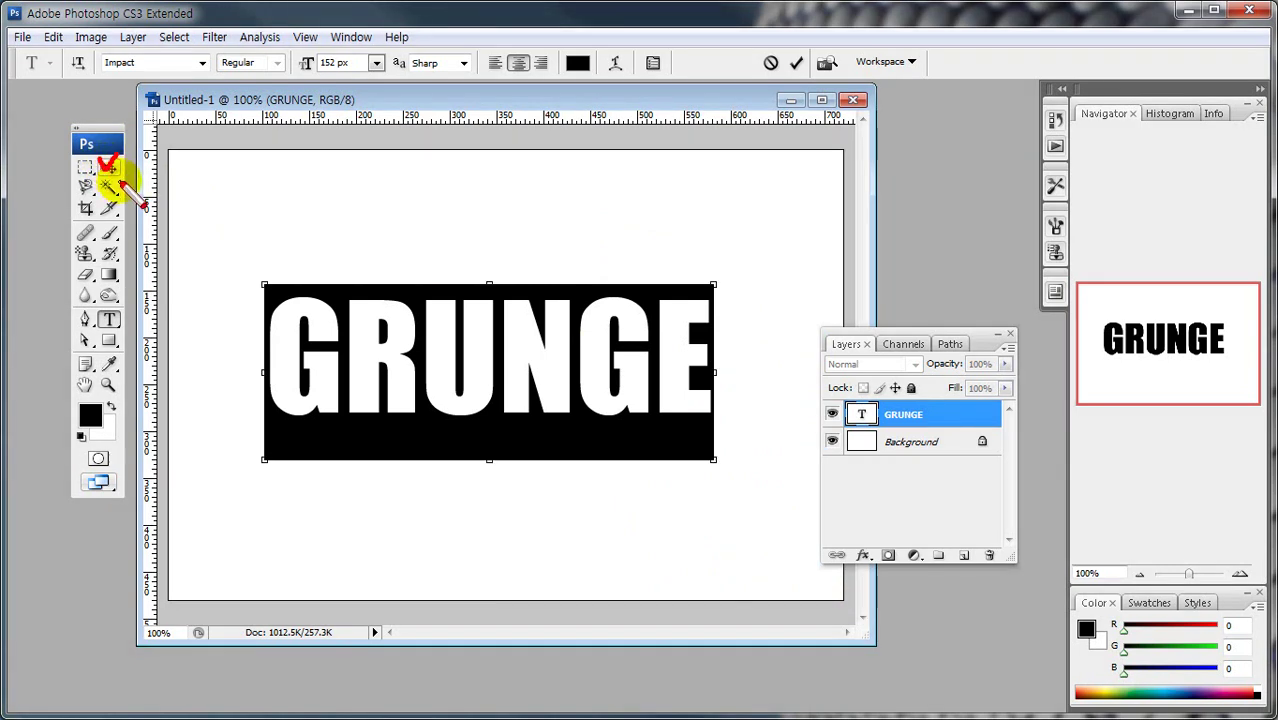
left_click_drag(455, 385, 457, 390)
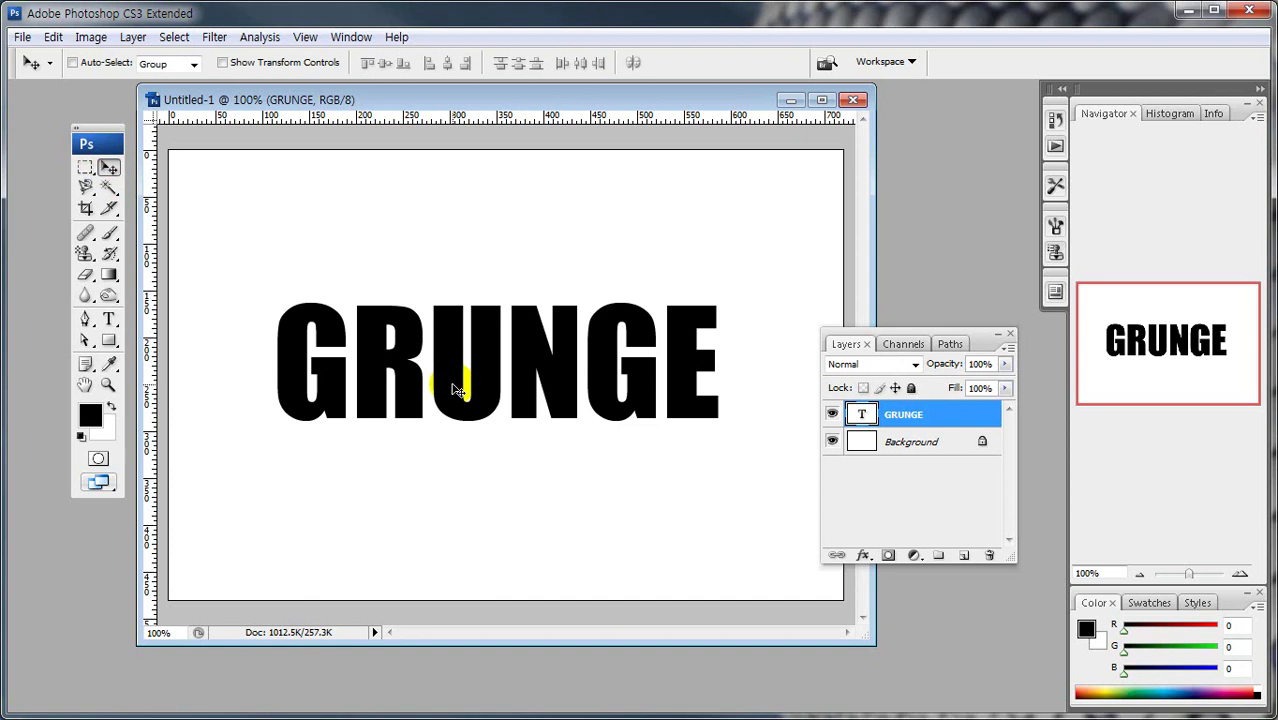
key("ctrl+t")
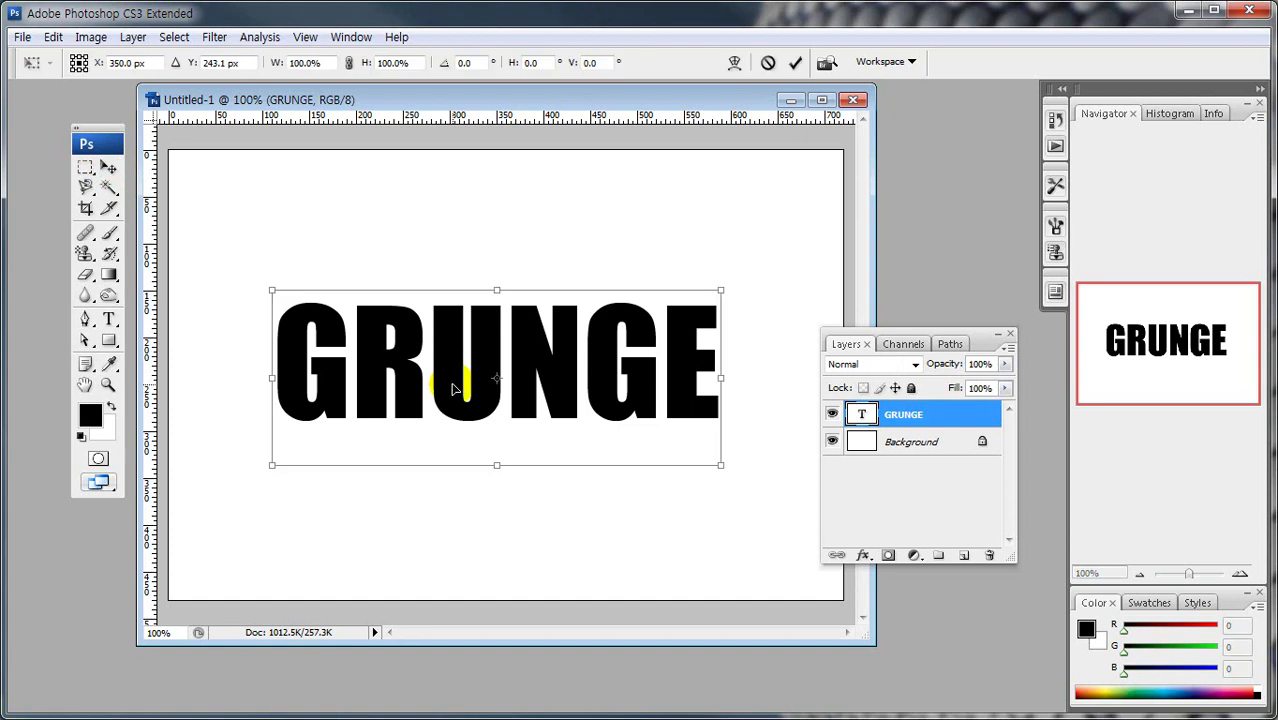
left_click_drag(721, 464, 770, 528)
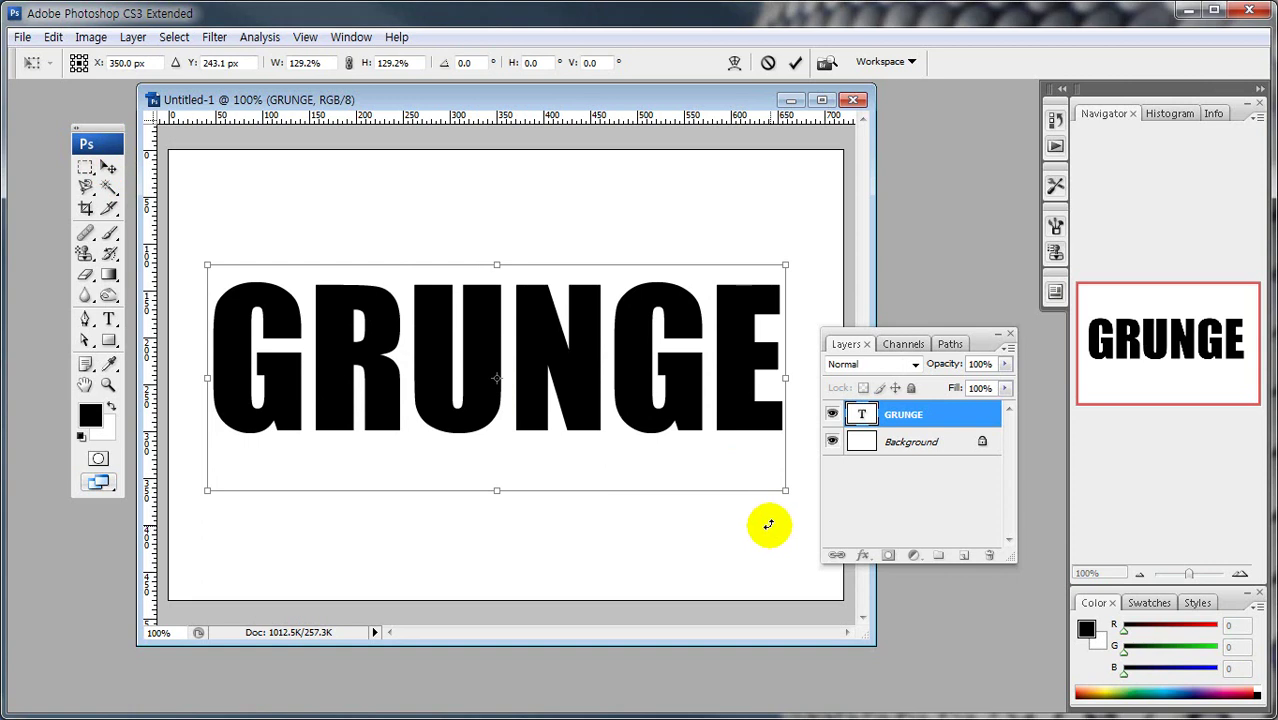
key("Return")
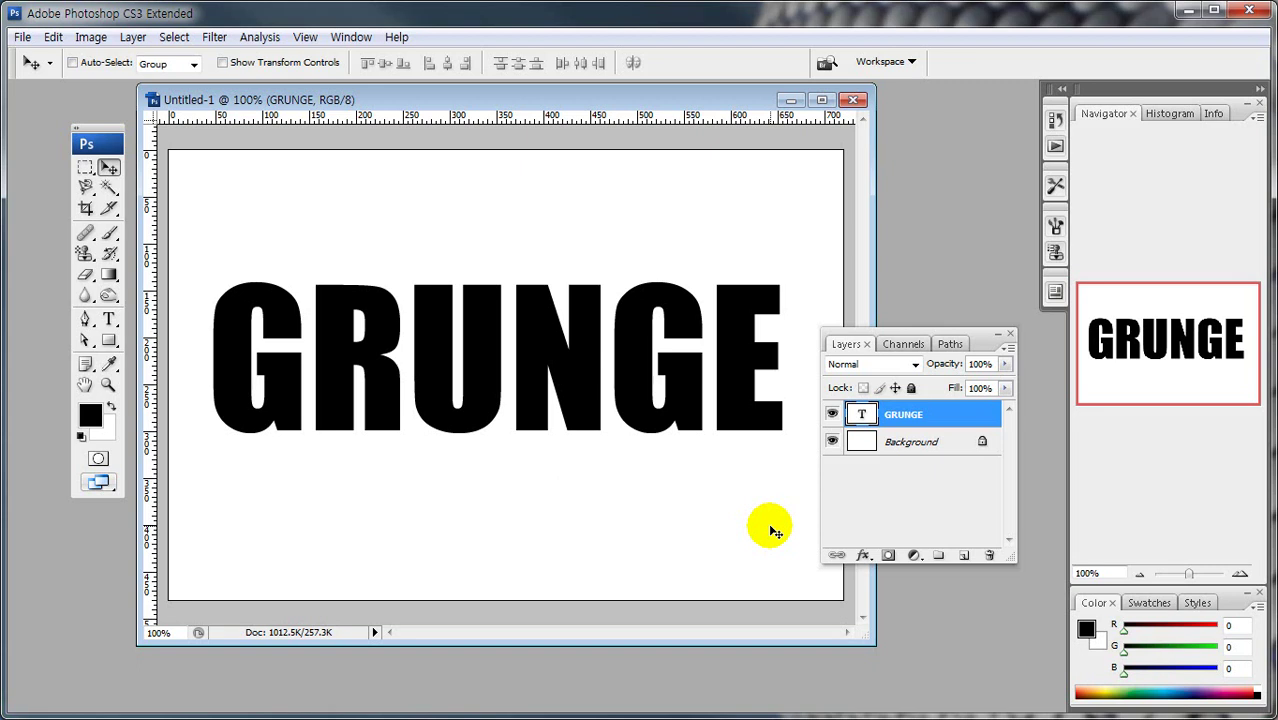
Step: Reopen the enlarged GRUNGE text for editing, check its character settings, and leave text editing with the Move tool
left_click(861, 414)
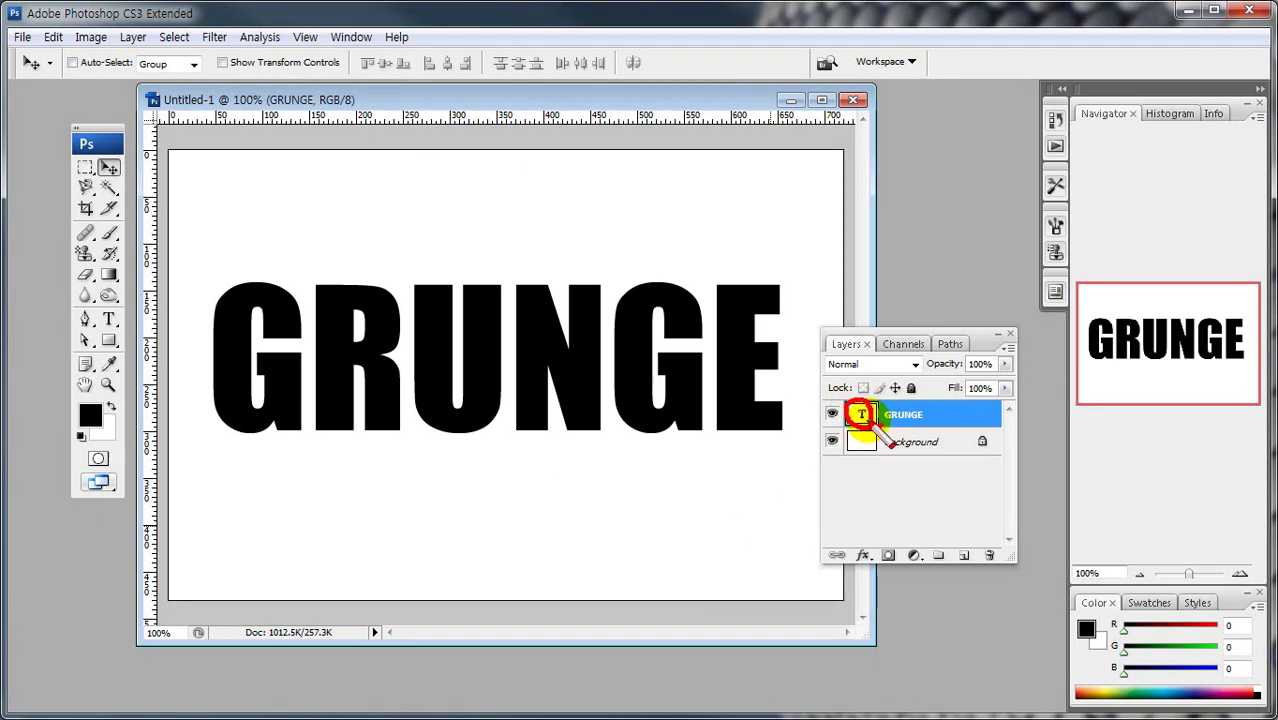
double_click(861, 414)
key("ctrl+shift+d")
left_click_drag(374, 268, 302, 388)
left_click_drag(457, 274, 374, 416)
left_click_drag(522, 277, 436, 423)
key("Escape")
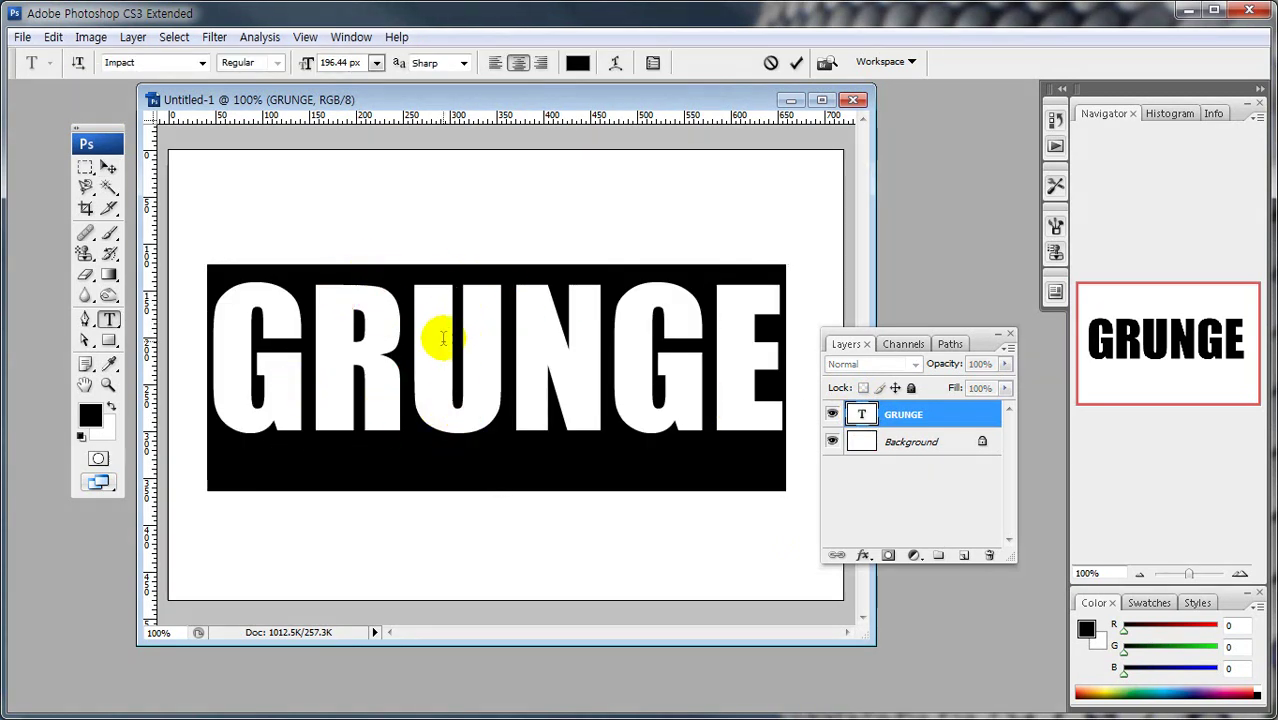
key("ctrl+t")
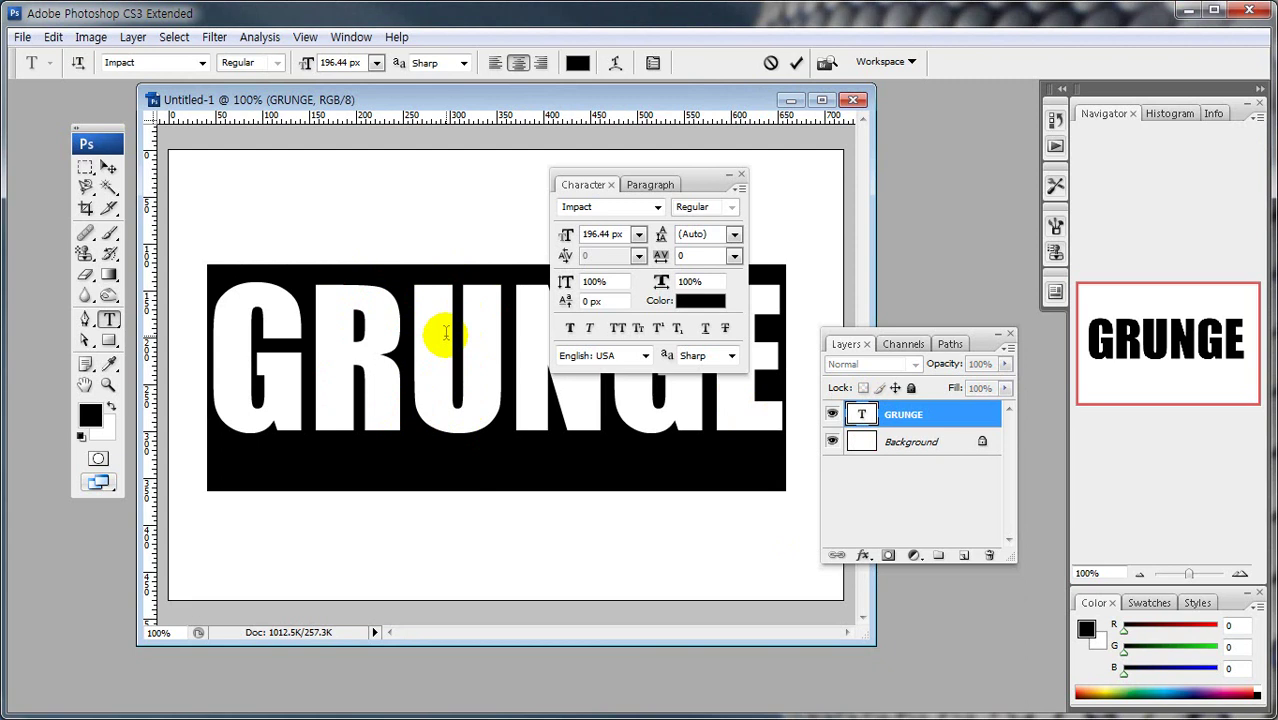
left_click(740, 178)
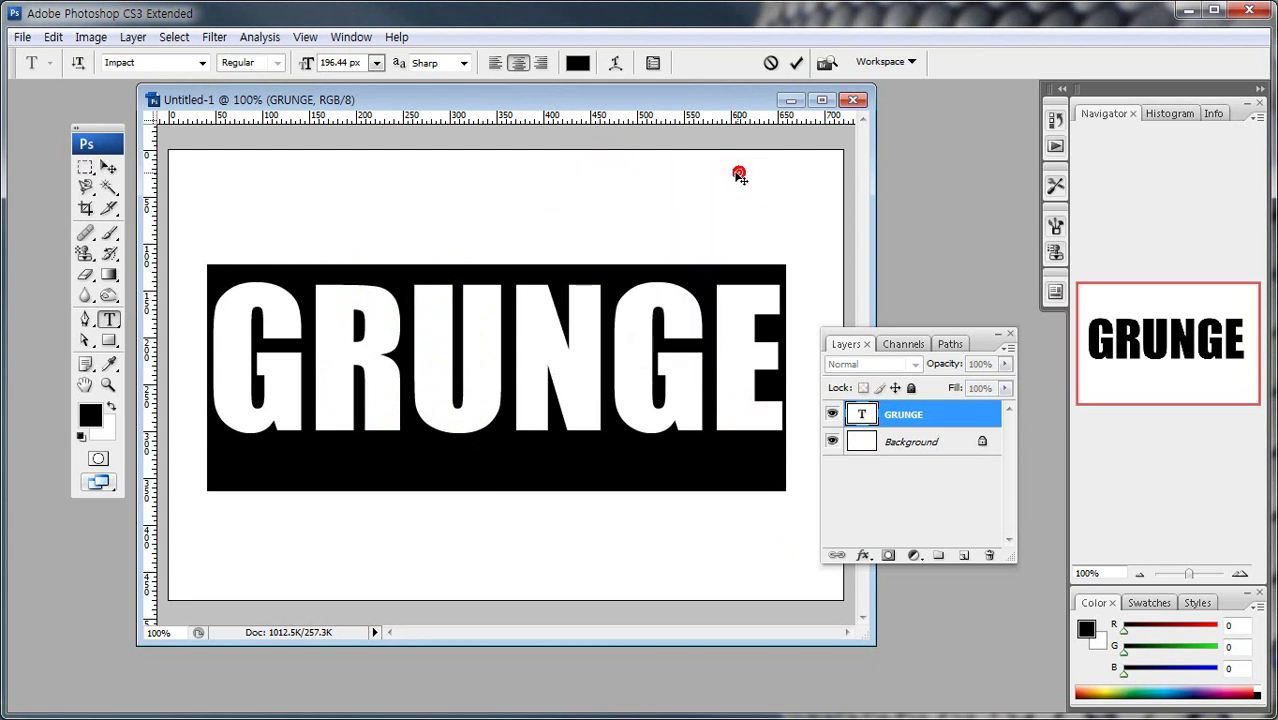
left_click(108, 172)
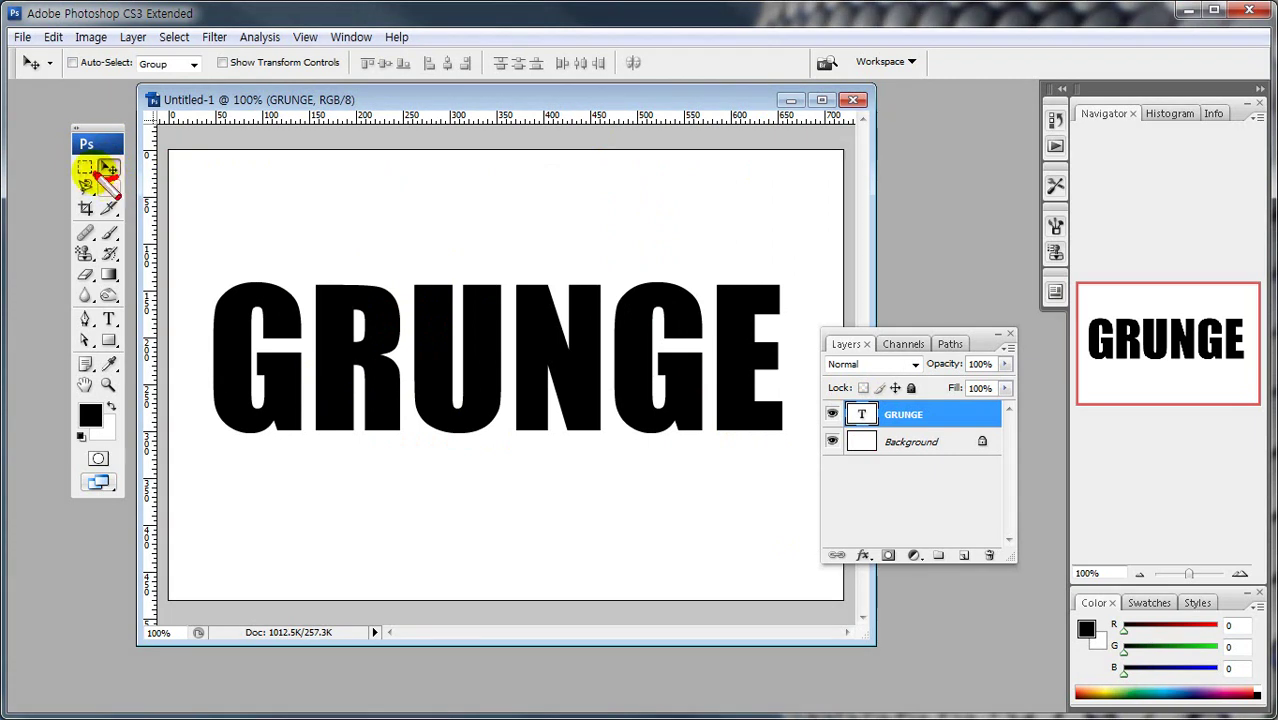
Step: Nudge the GRUNGE text slightly to the right with the Move tool, without applying any Free Transform change
left_click(910, 420)
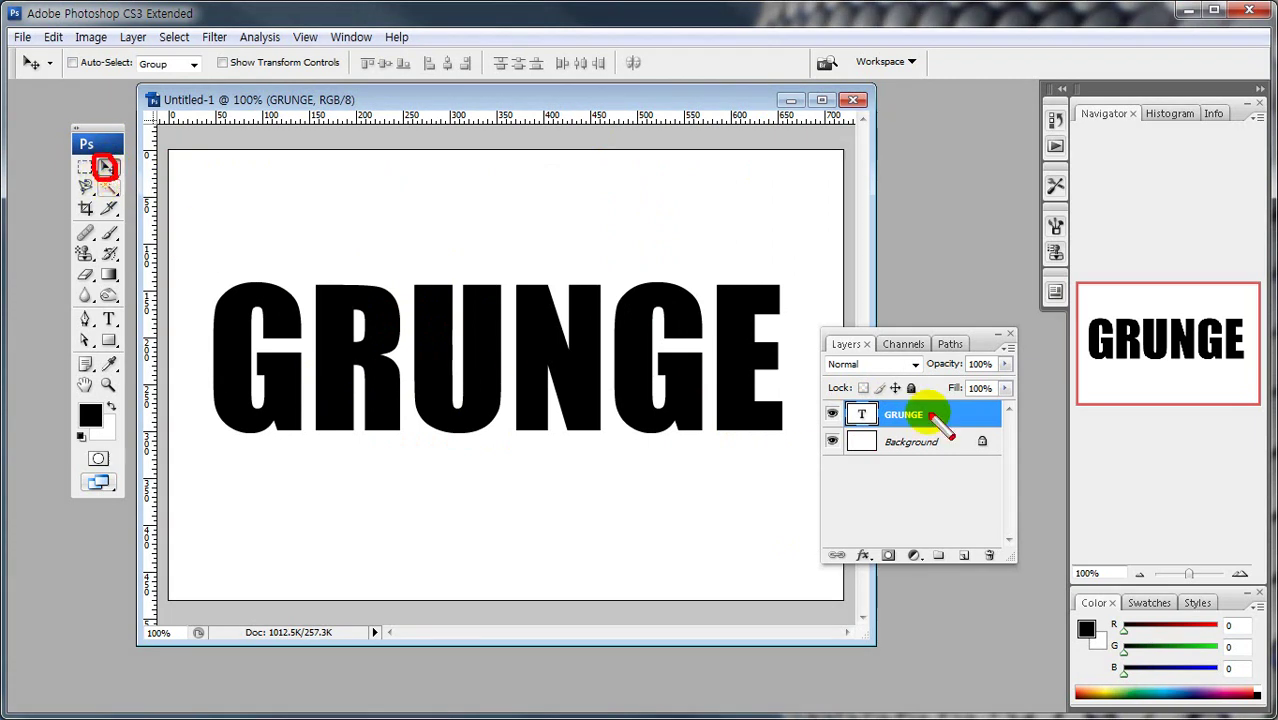
left_click(864, 418)
key("ctrl+t")
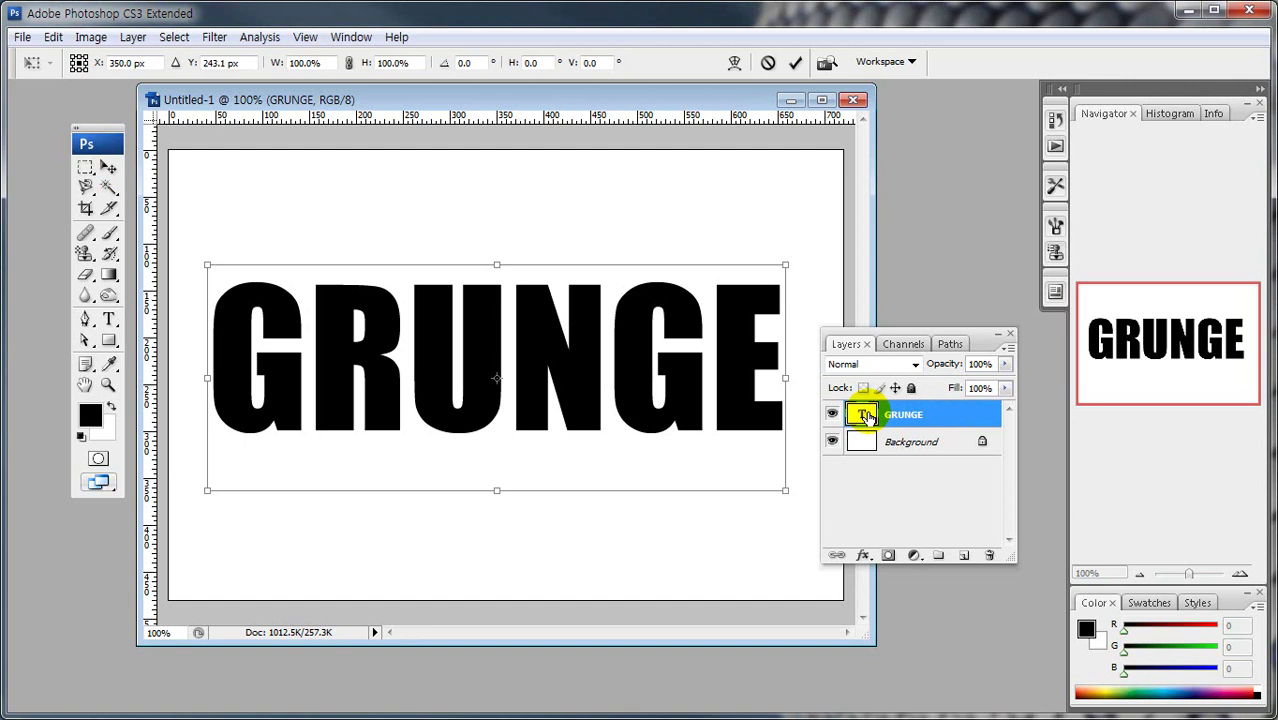
left_click(865, 416)
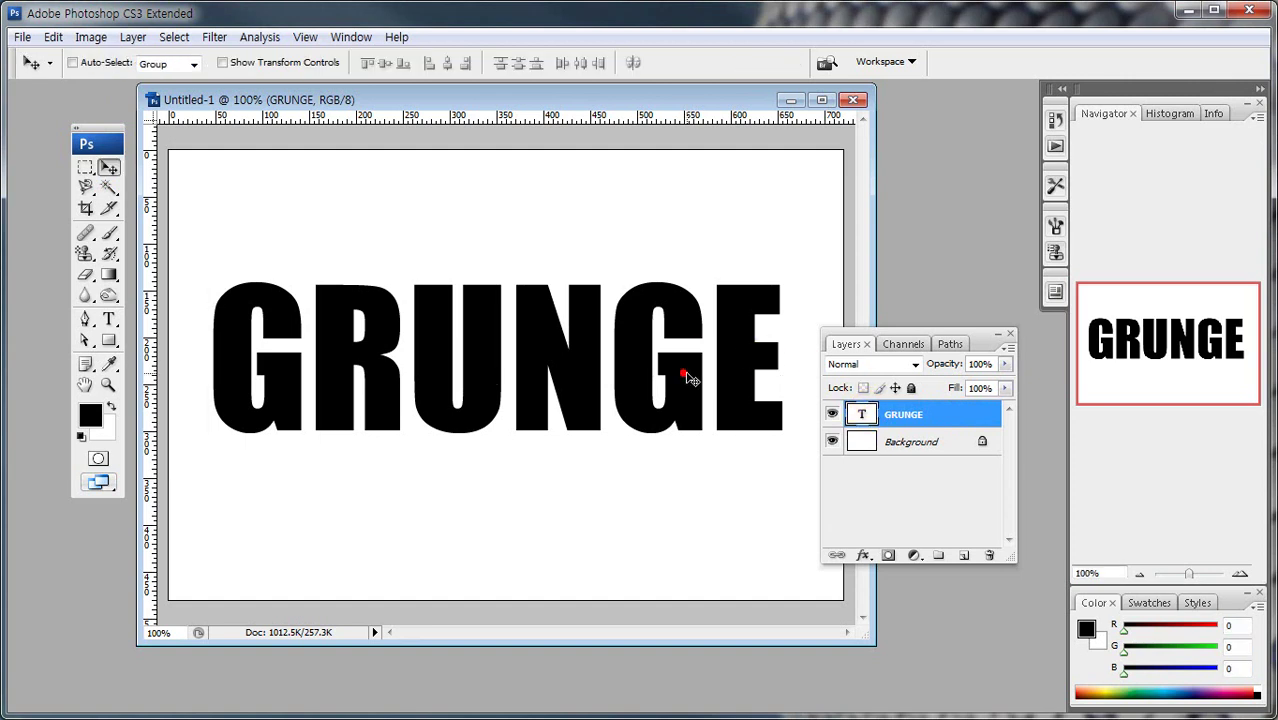
left_click_drag(682, 372, 690, 377)
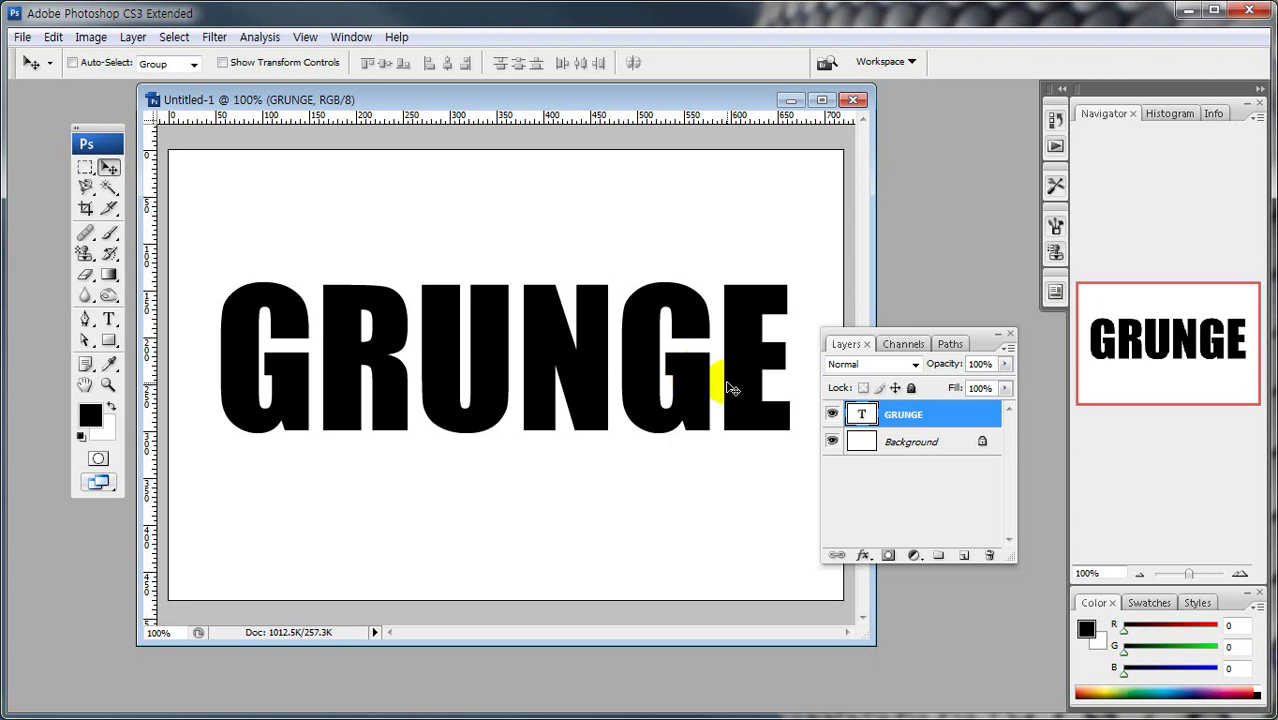
Step: Create a new empty layer directly above the GRUNGE text layer
left_click(962, 555)
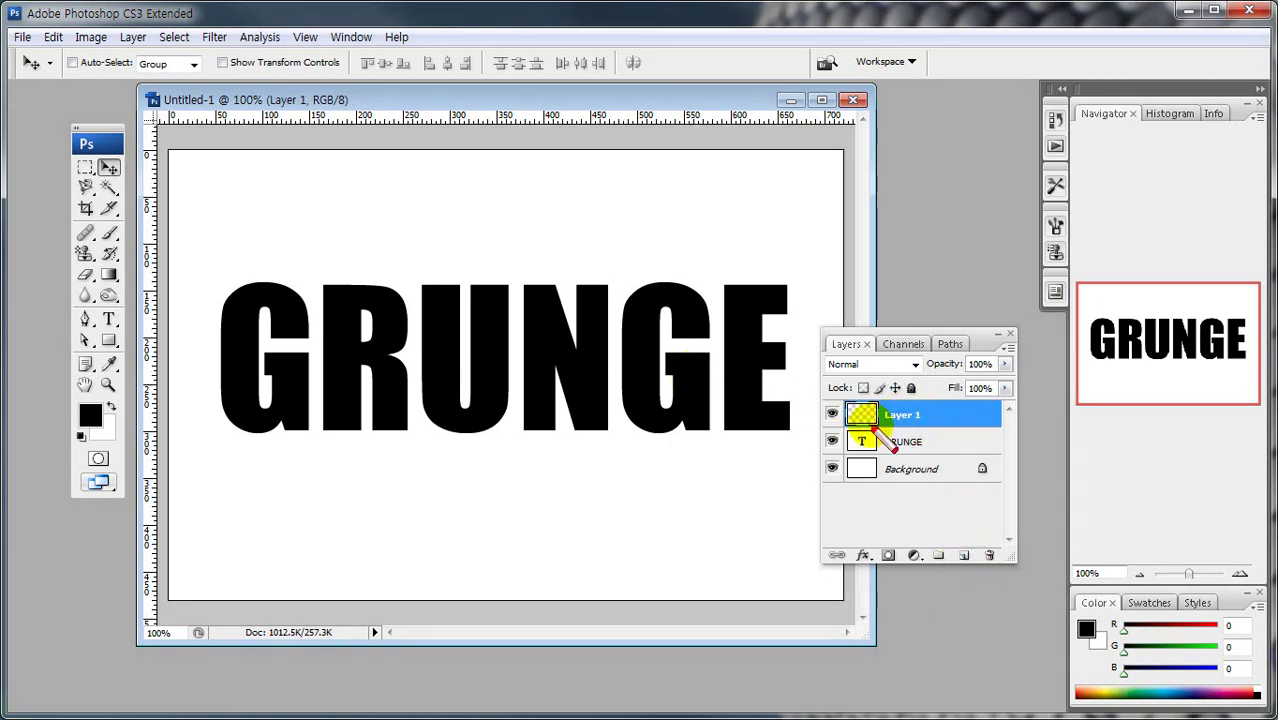
mouse_move(884, 400)
left_mouse_down()
mouse_move(849, 392)
mouse_move(865, 440)
left_mouse_up()
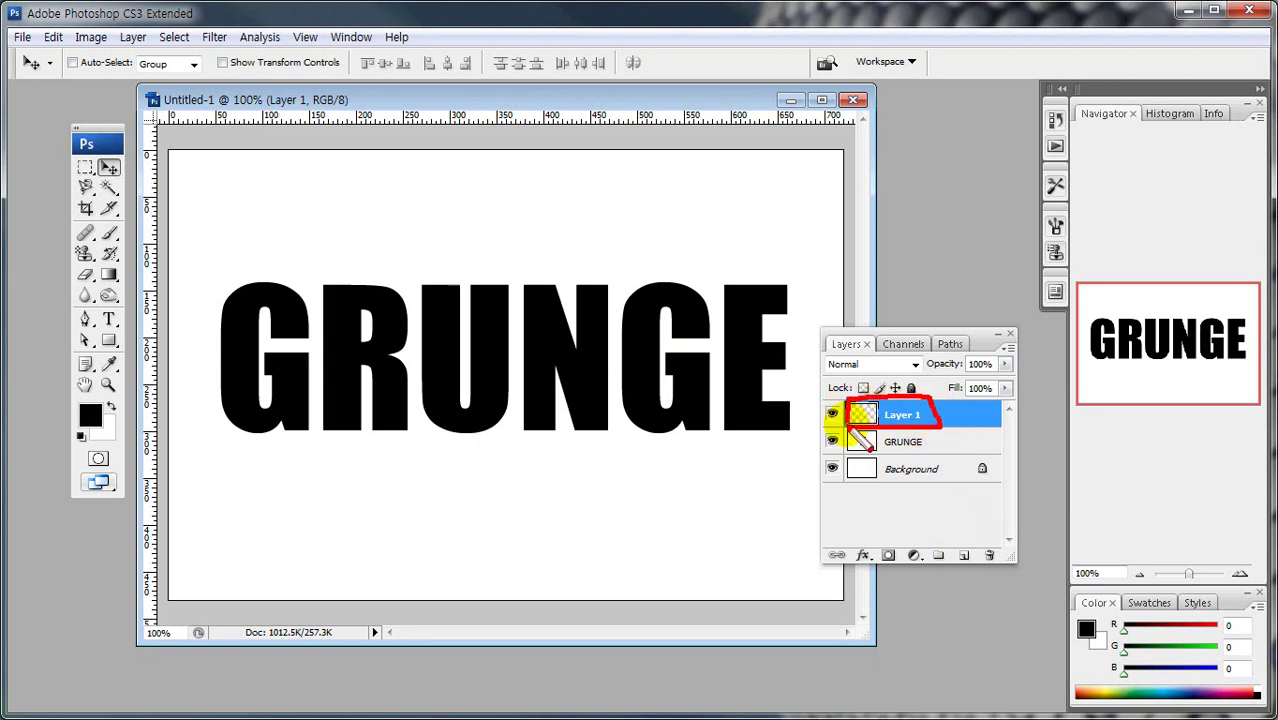
key("Escape")
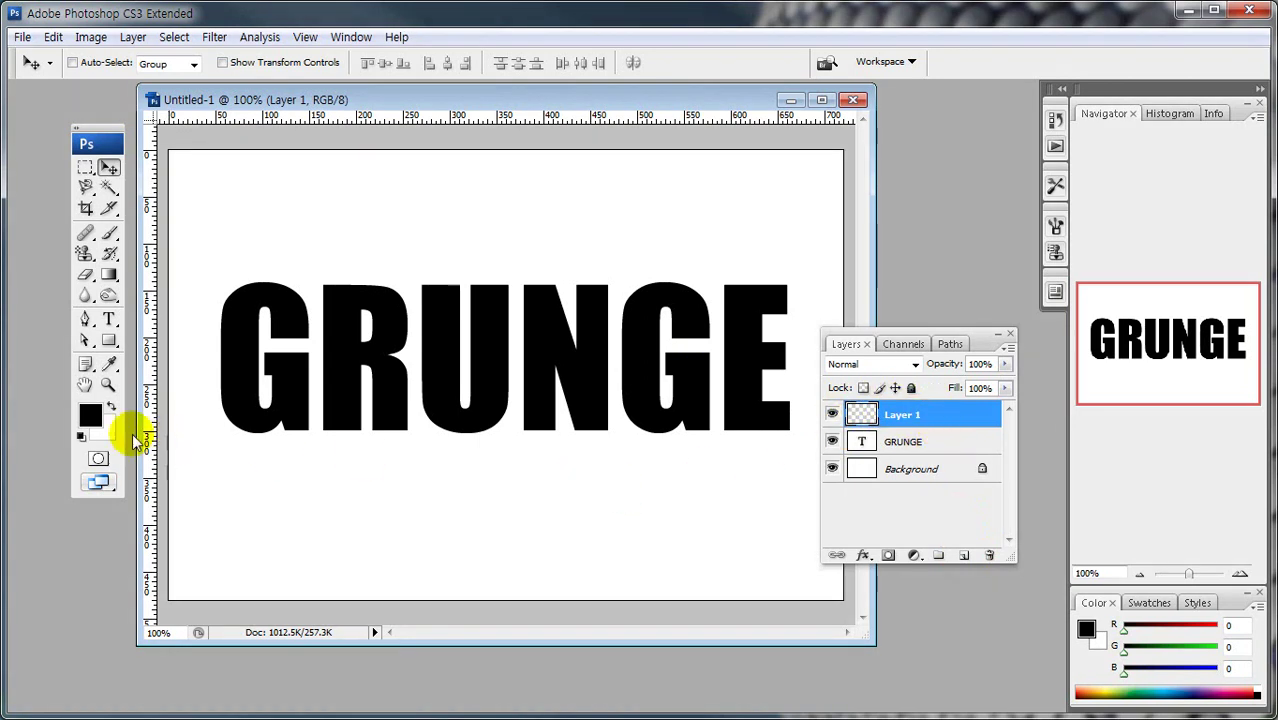
mouse_move(72, 432)
left_mouse_down()
mouse_move(128, 416)
mouse_move(115, 445)
left_mouse_up()
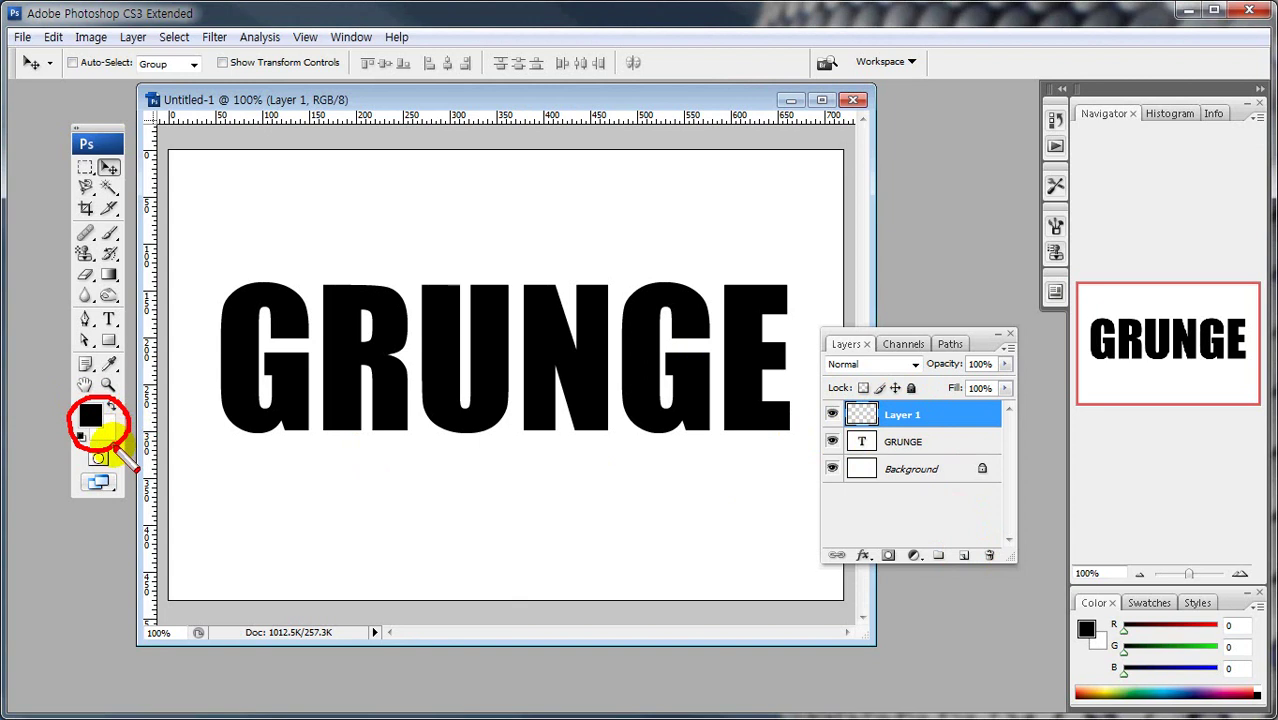
key("Escape")
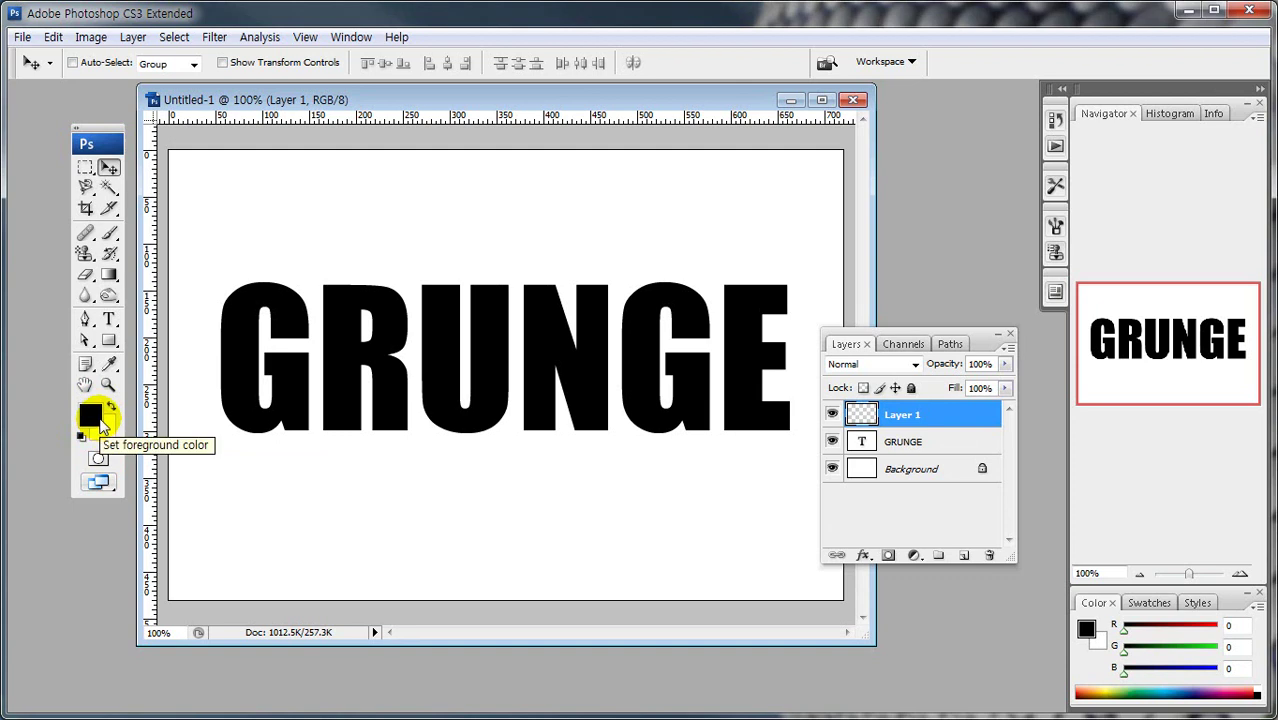
key("ctrl+2")
mouse_move(279, 438)
left_mouse_down()
mouse_move(281, 496)
mouse_move(280, 439)
mouse_move(302, 444)
mouse_move(324, 488)
mouse_move(289, 505)
mouse_move(269, 474)
mouse_move(122, 432)
left_mouse_up()
key("Escape")
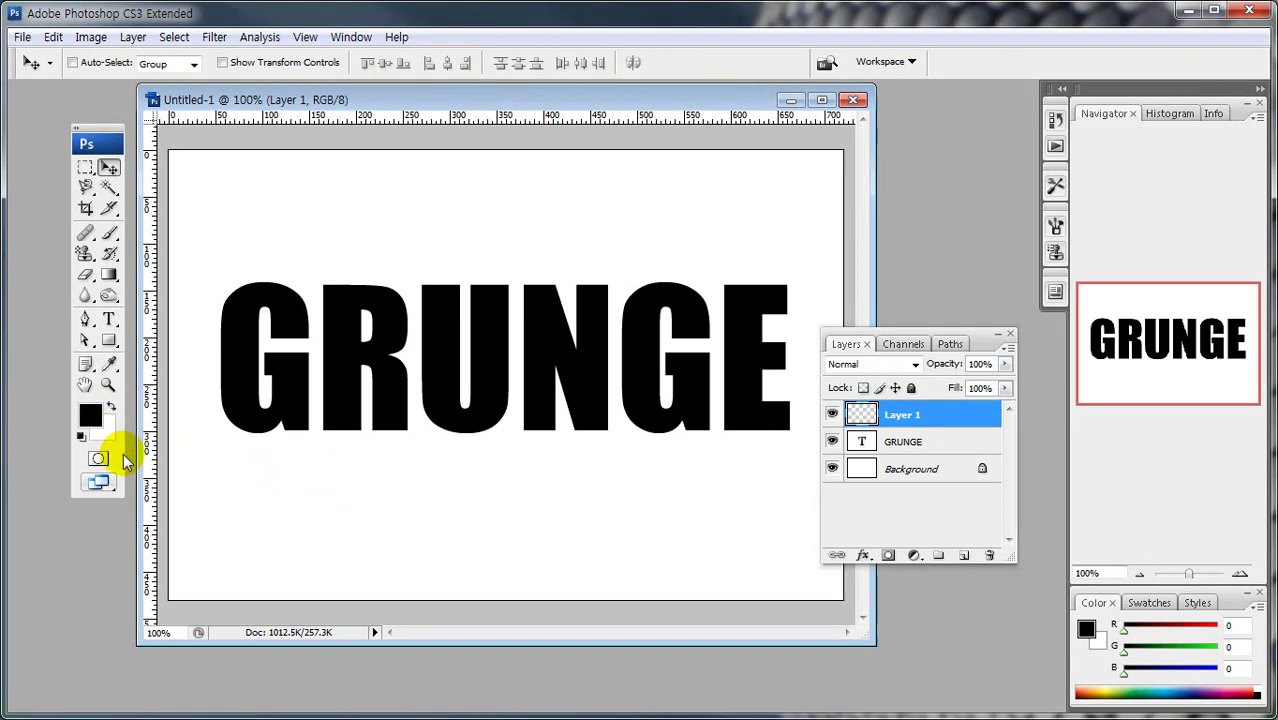
Step: Render the Clouds filter on the new layer with black as foreground and white as background colour
left_click(213, 38)
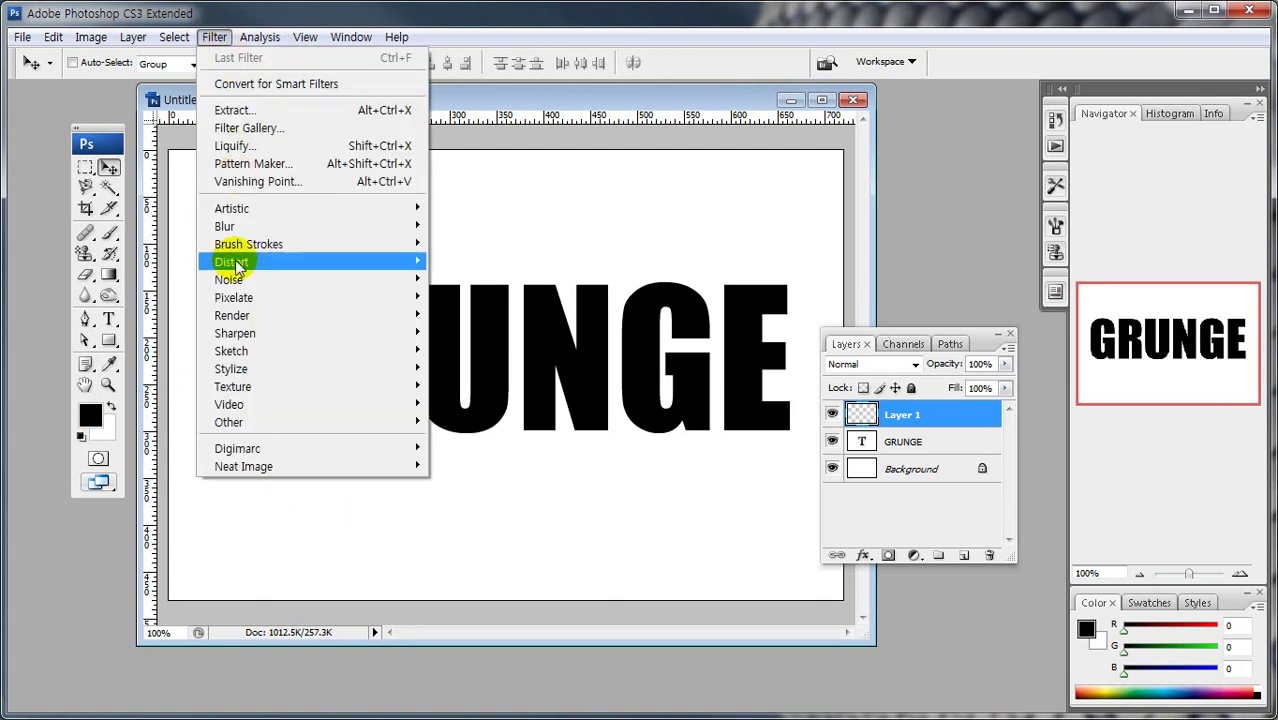
mouse_move(240, 320)
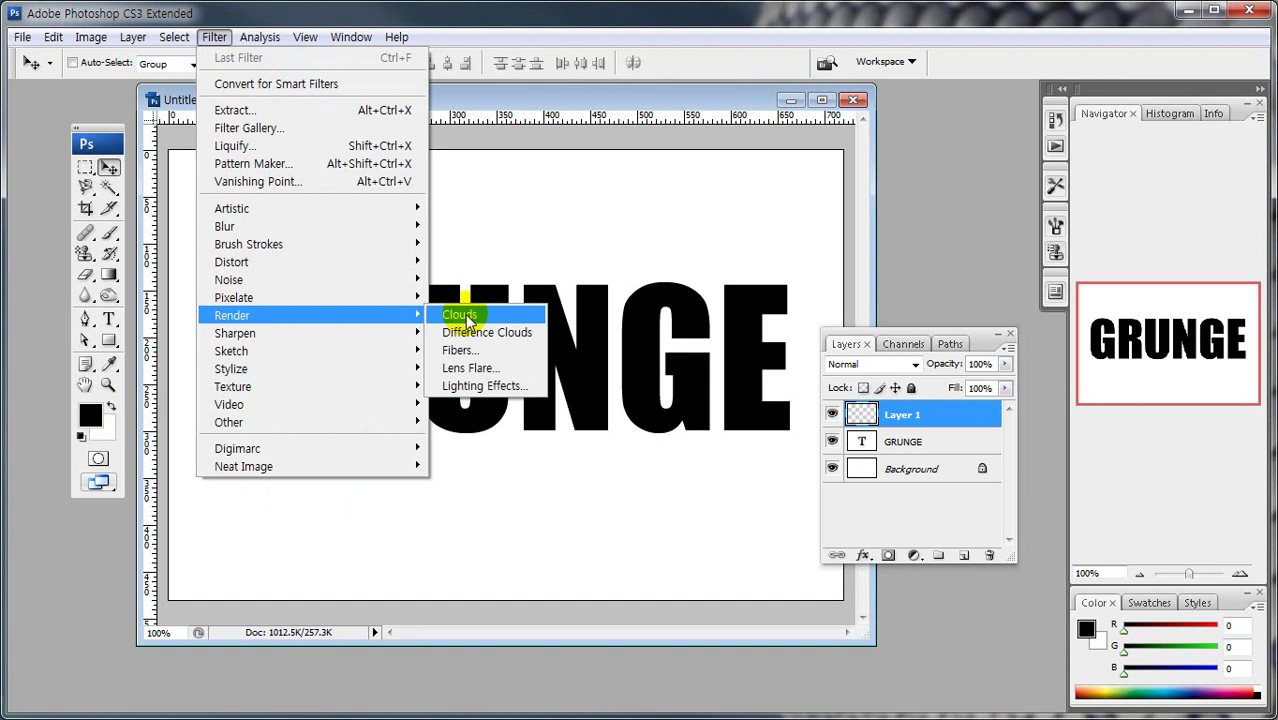
left_click(462, 316)
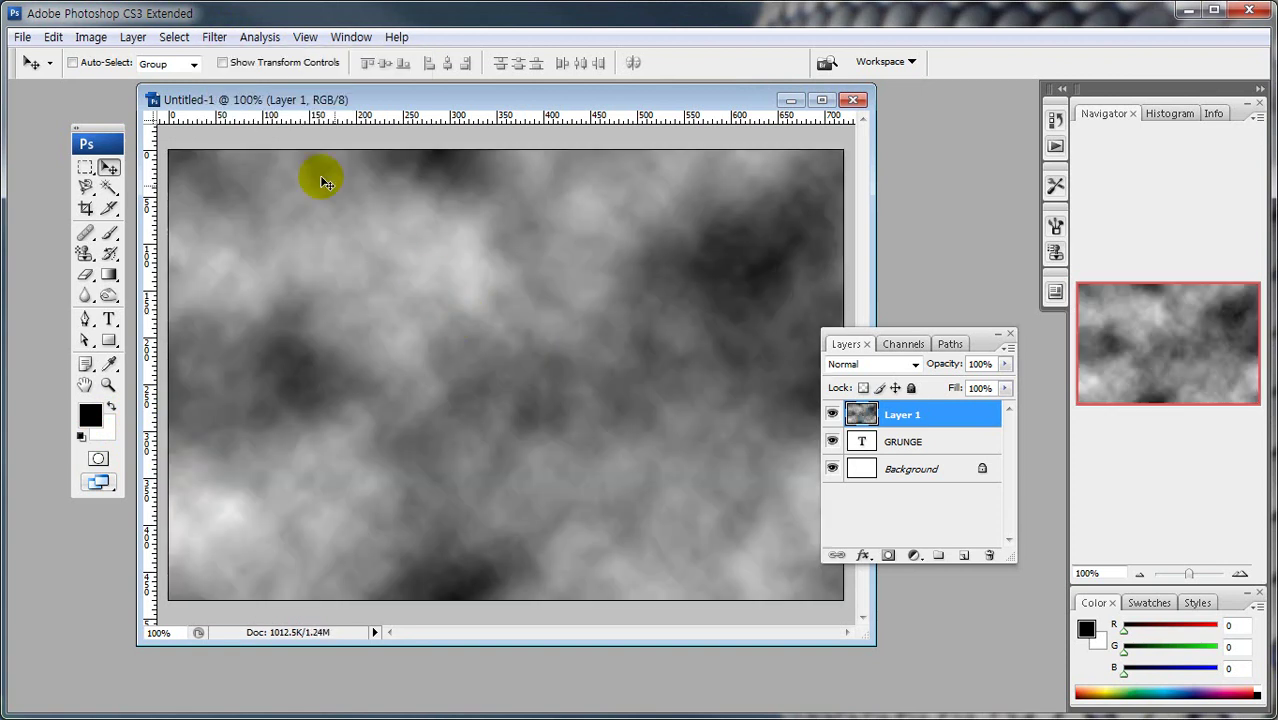
Step: Apply the Difference Clouds filter to the clouds layer and repeat it seven times to build up a veined texture
left_click(213, 37)
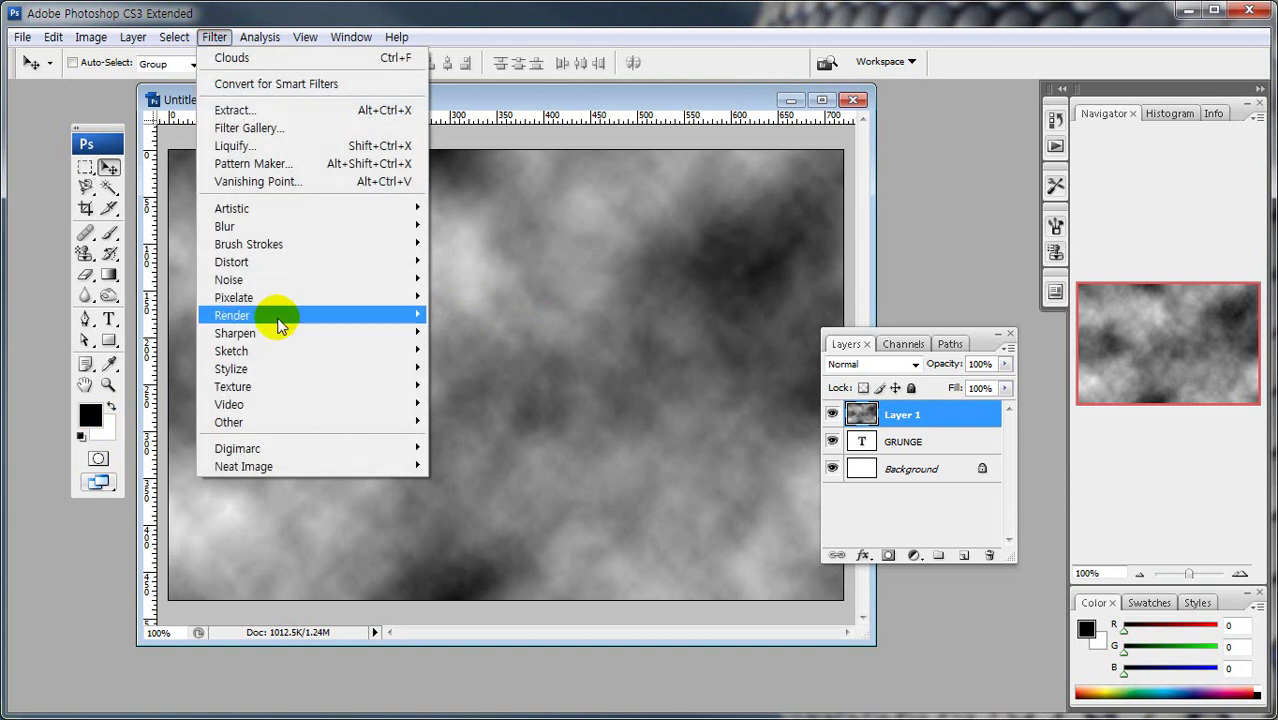
mouse_move(279, 316)
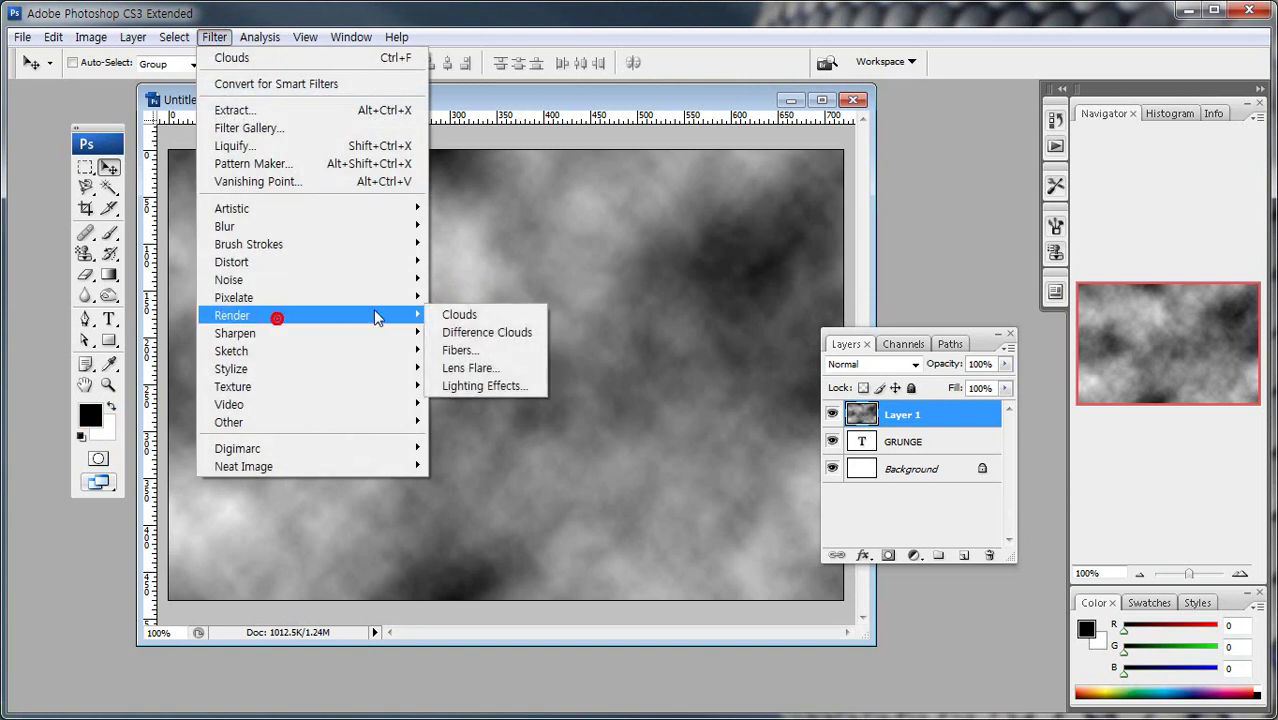
left_click(458, 333)
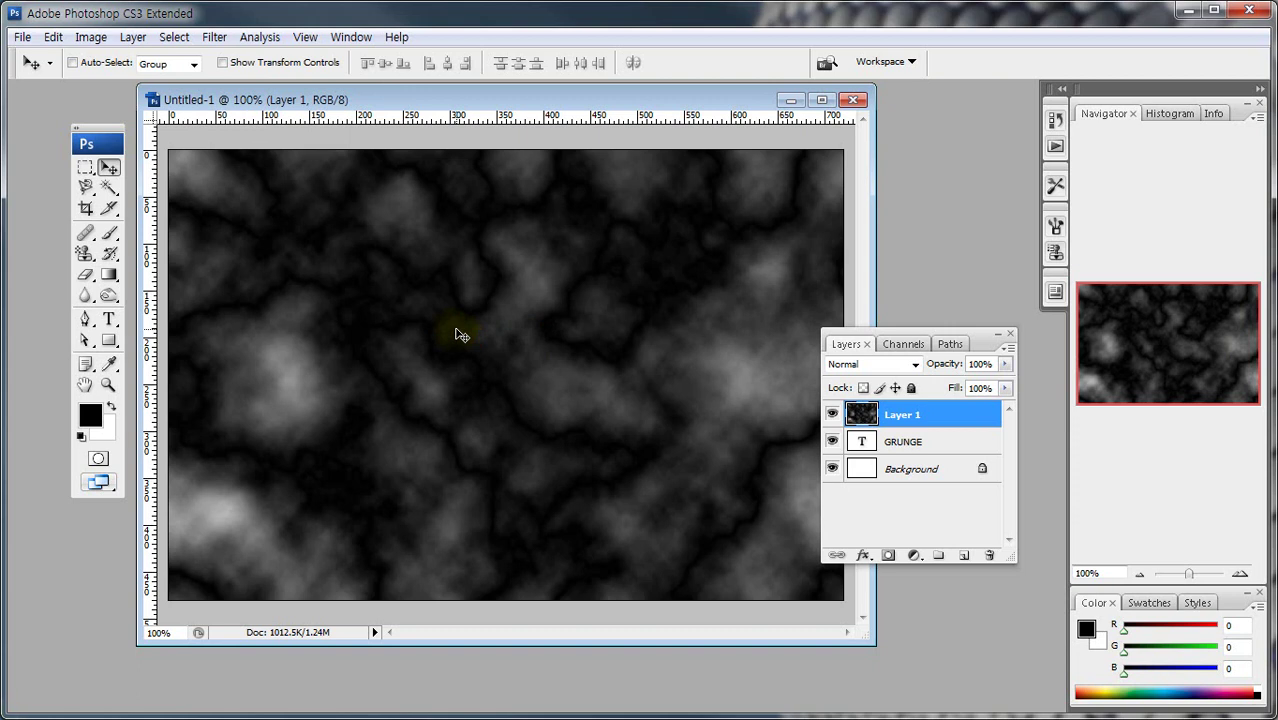
left_click(460, 334)
key("ctrl+f")
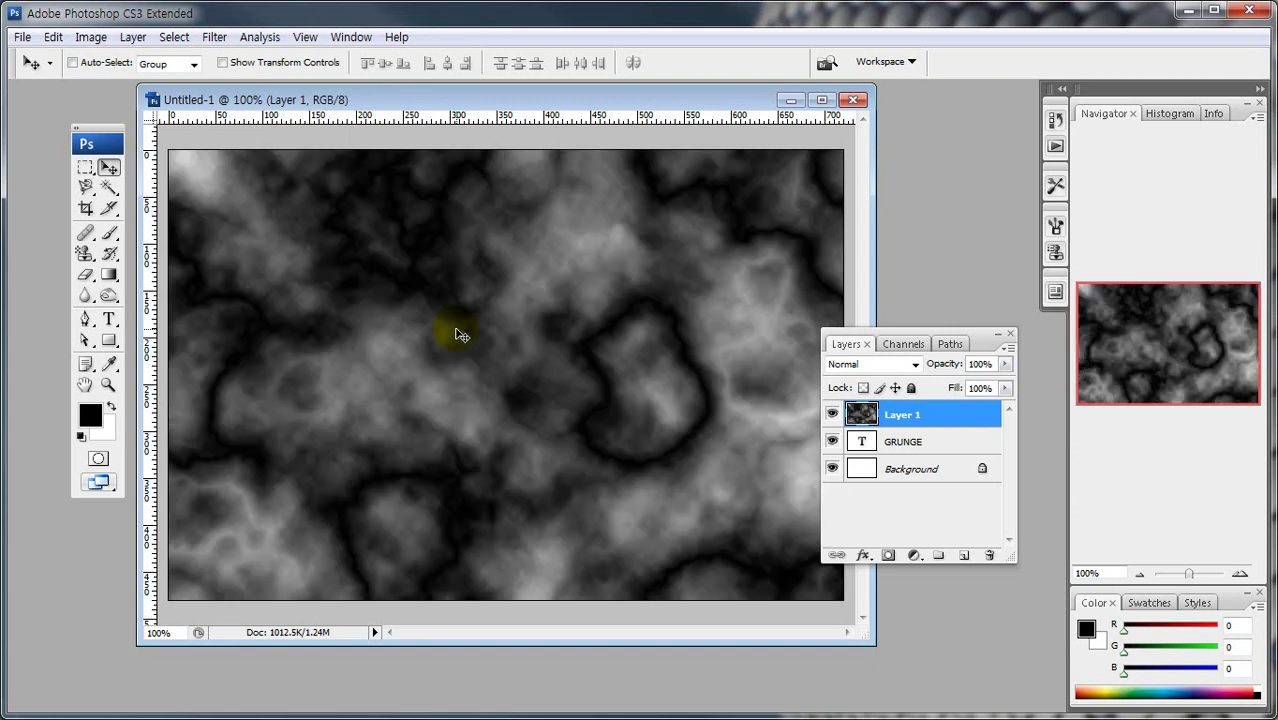
key("ctrl+f")
key("ctrl+f")
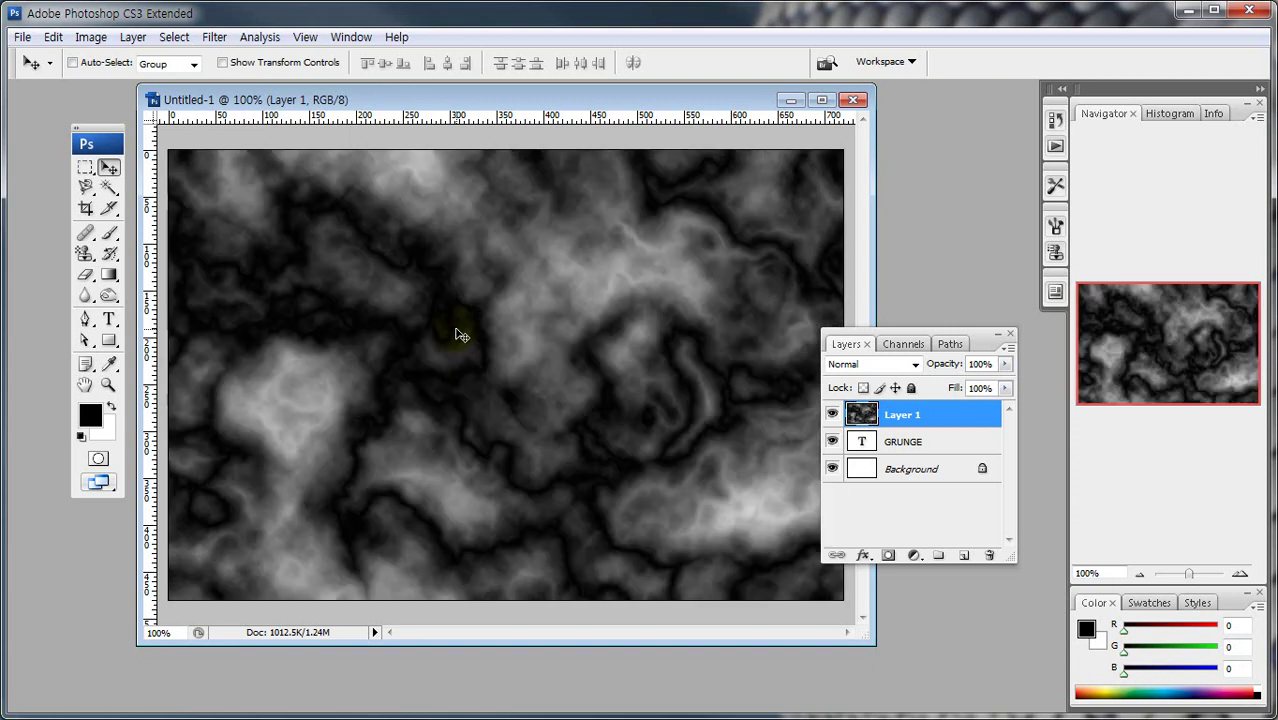
key("ctrl+f")
key("ctrl+f")
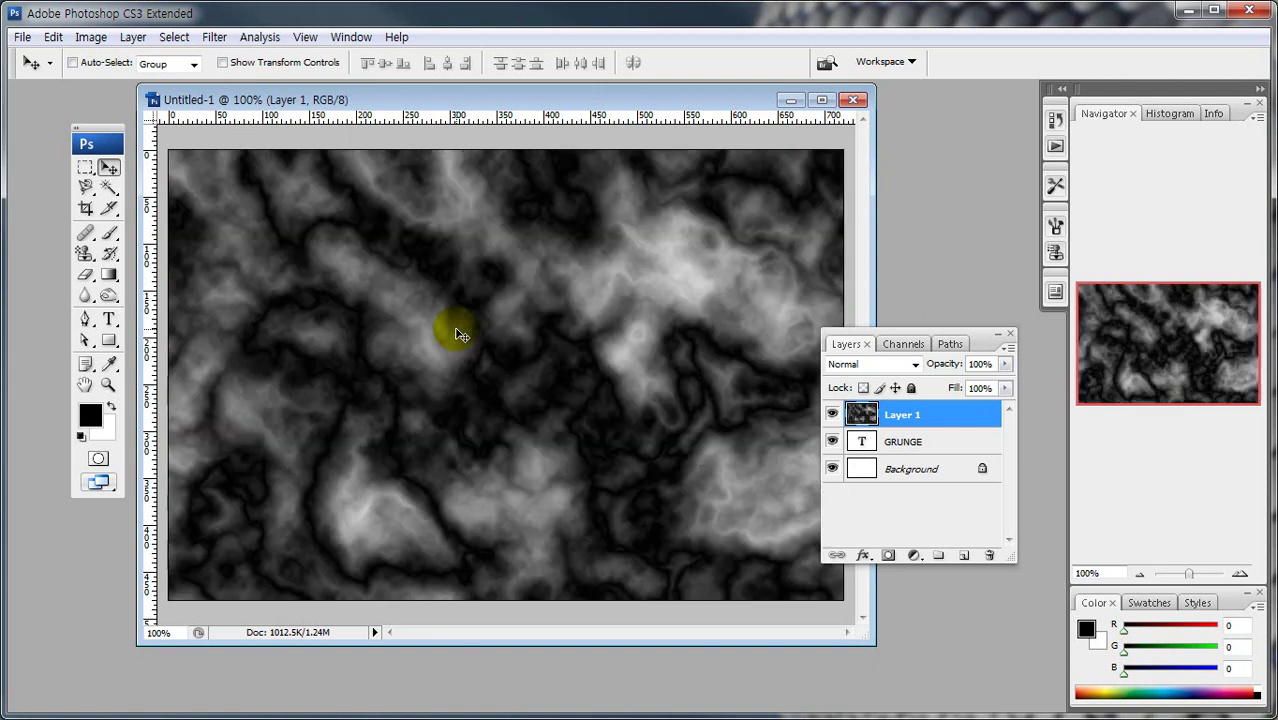
key("ctrl+f")
key("ctrl+f")
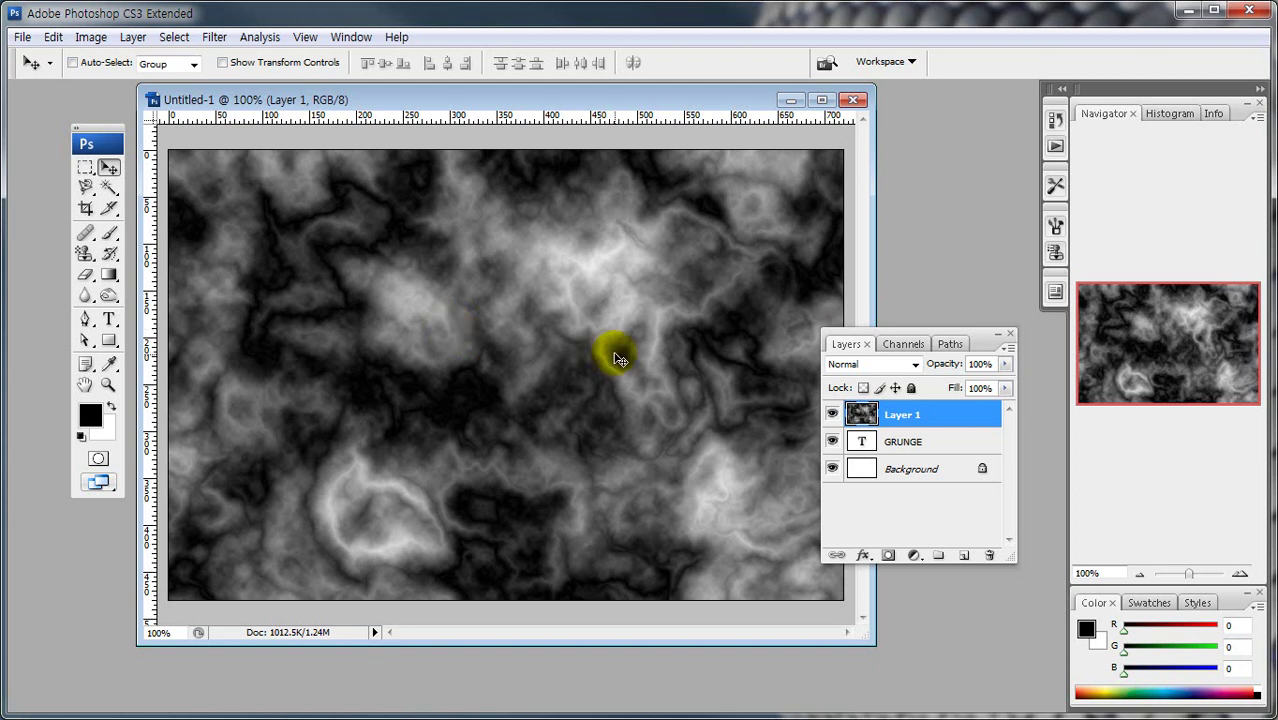
Step: Hide the clouds layer to see where the GRUNGE text lies, show it again, and examine the light and dark areas over the text
mouse_move(670, 335)
left_mouse_down()
mouse_move(598, 228)
mouse_move(640, 318)
left_mouse_up()
mouse_move(455, 440)
left_mouse_down()
mouse_move(400, 430)
mouse_move(476, 424)
left_mouse_up()
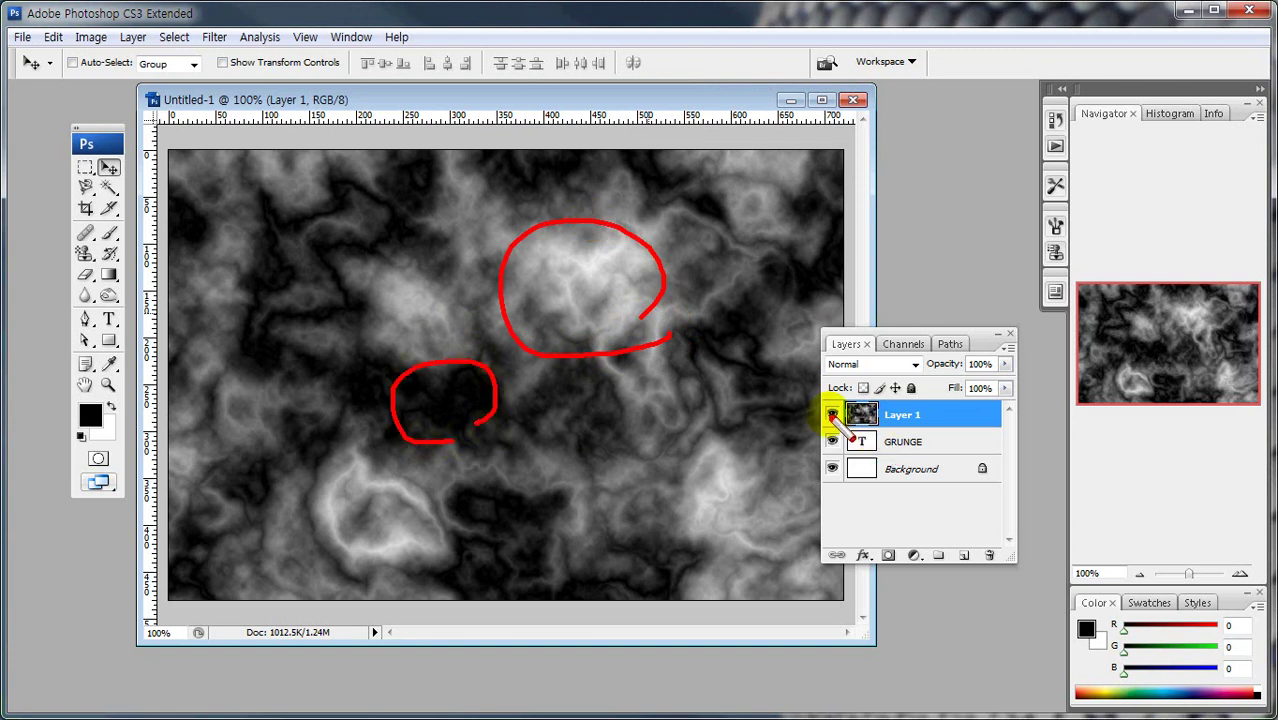
key("Escape")
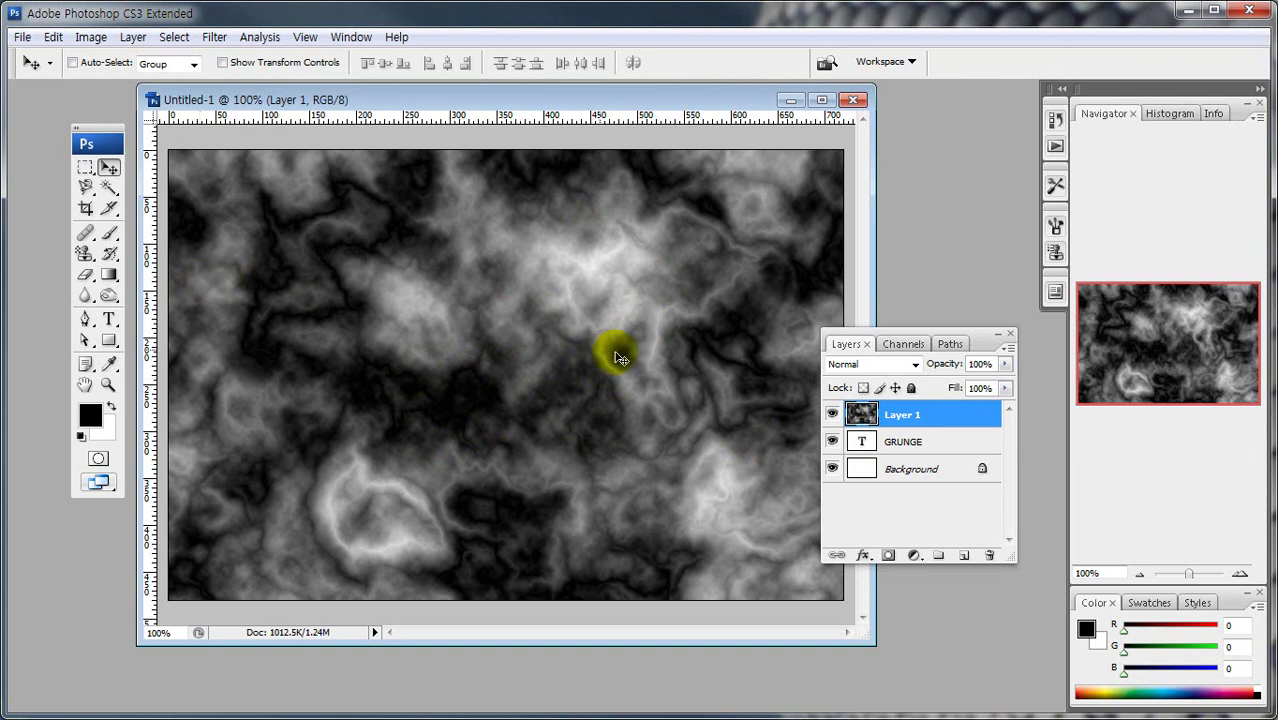
left_click(832, 416)
left_click_drag(192, 269, 815, 269)
left_click_drag(179, 447, 895, 447)
left_click_drag(222, 246, 222, 478)
mouse_move(796, 234)
left_mouse_down()
mouse_move(797, 316)
mouse_move(796, 478)
left_mouse_up()
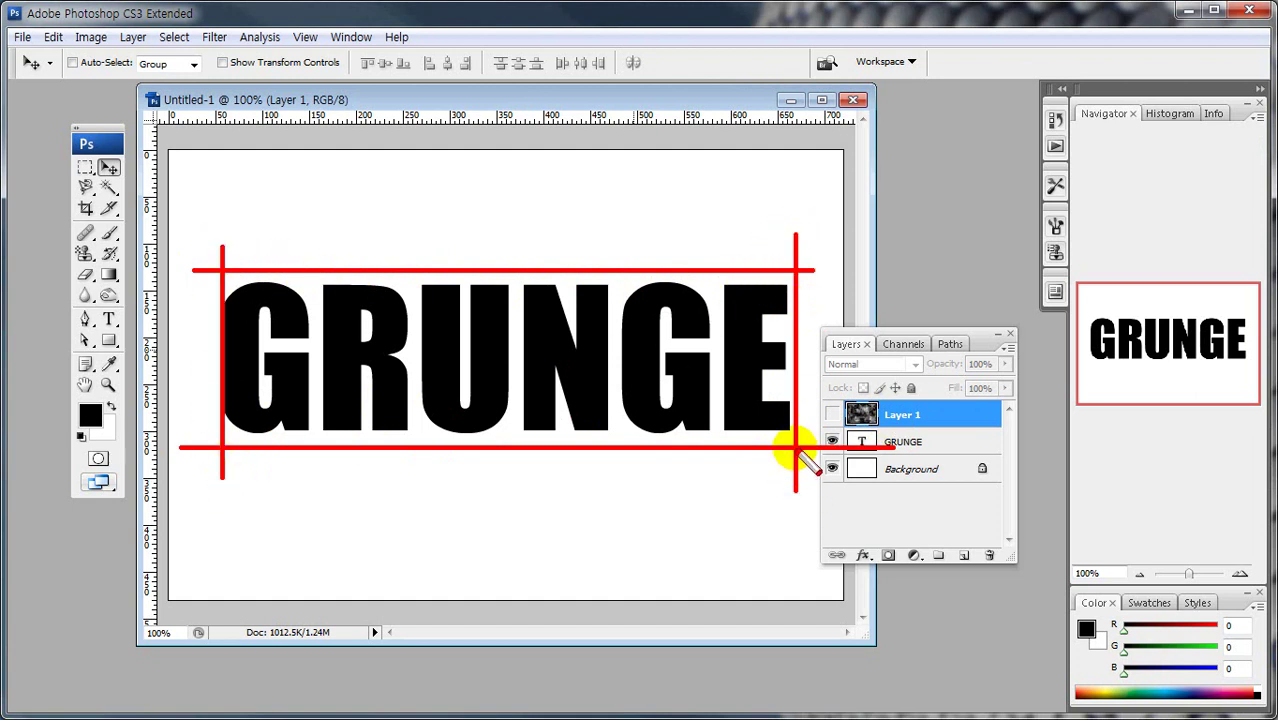
key("Escape")
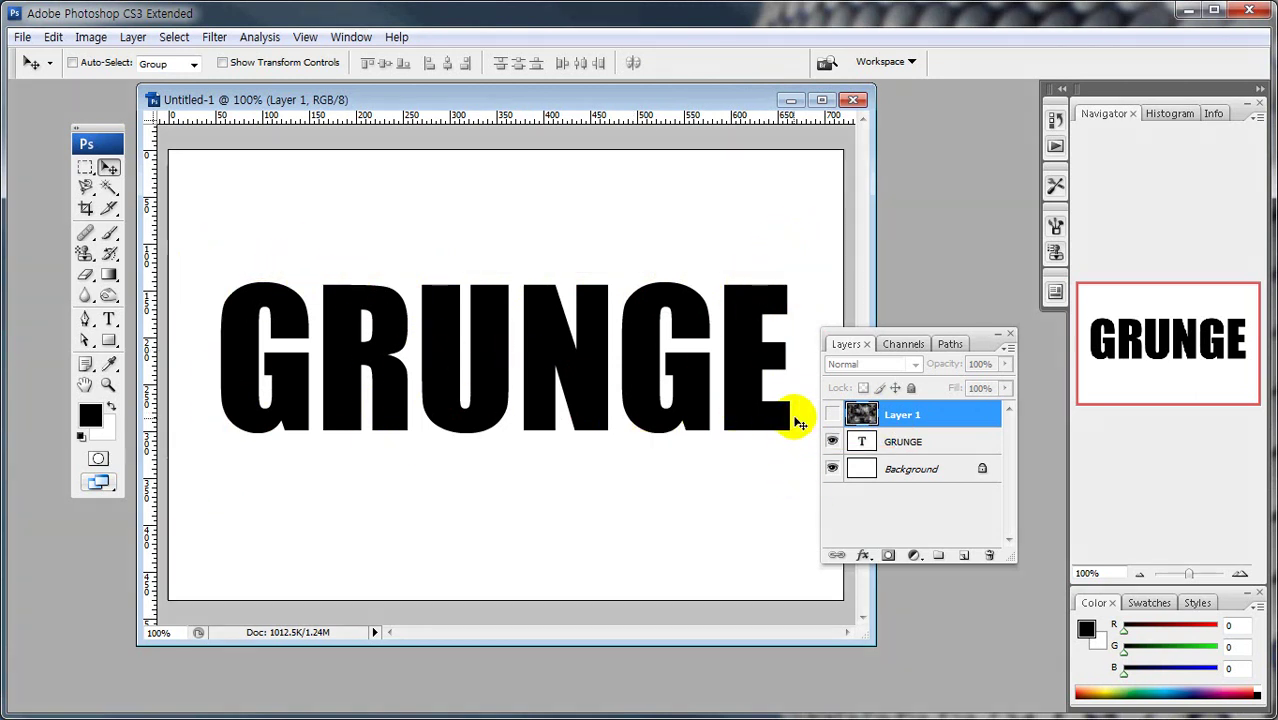
left_click(832, 414)
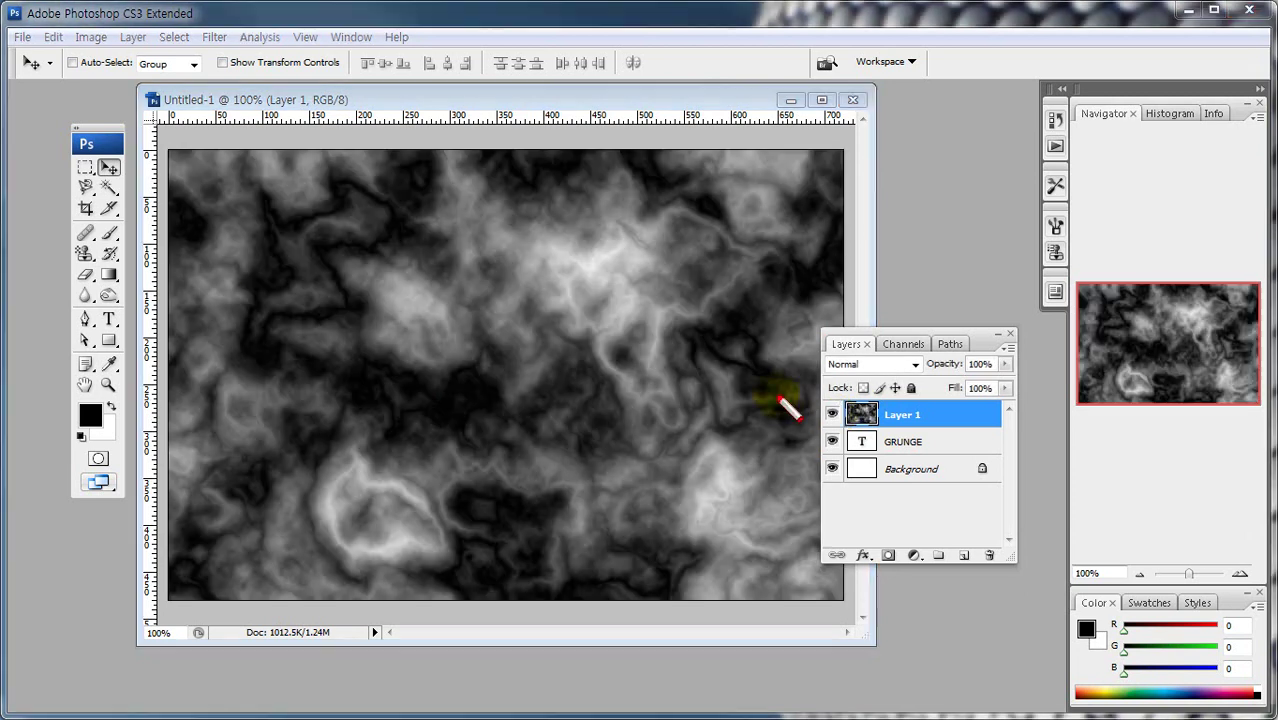
mouse_move(220, 281)
left_mouse_down()
mouse_move(804, 279)
mouse_move(797, 440)
left_mouse_up()
left_click_drag(212, 451, 778, 450)
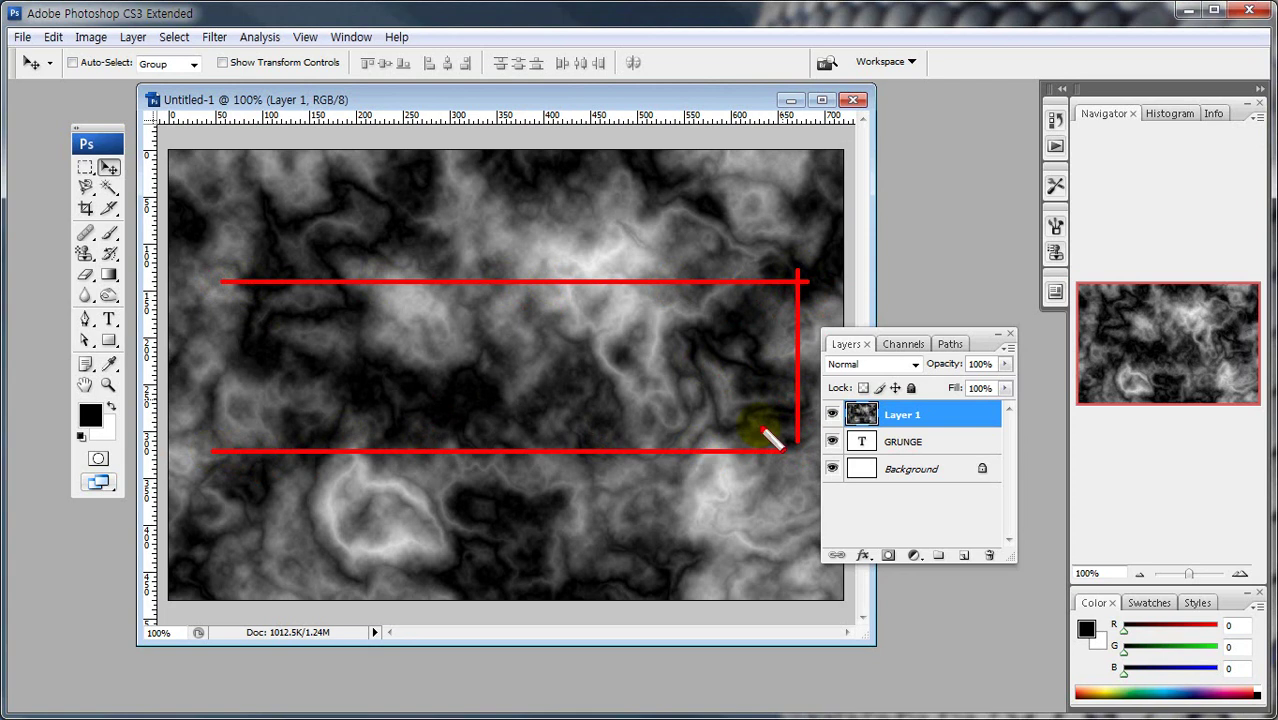
left_click_drag(240, 250, 240, 520)
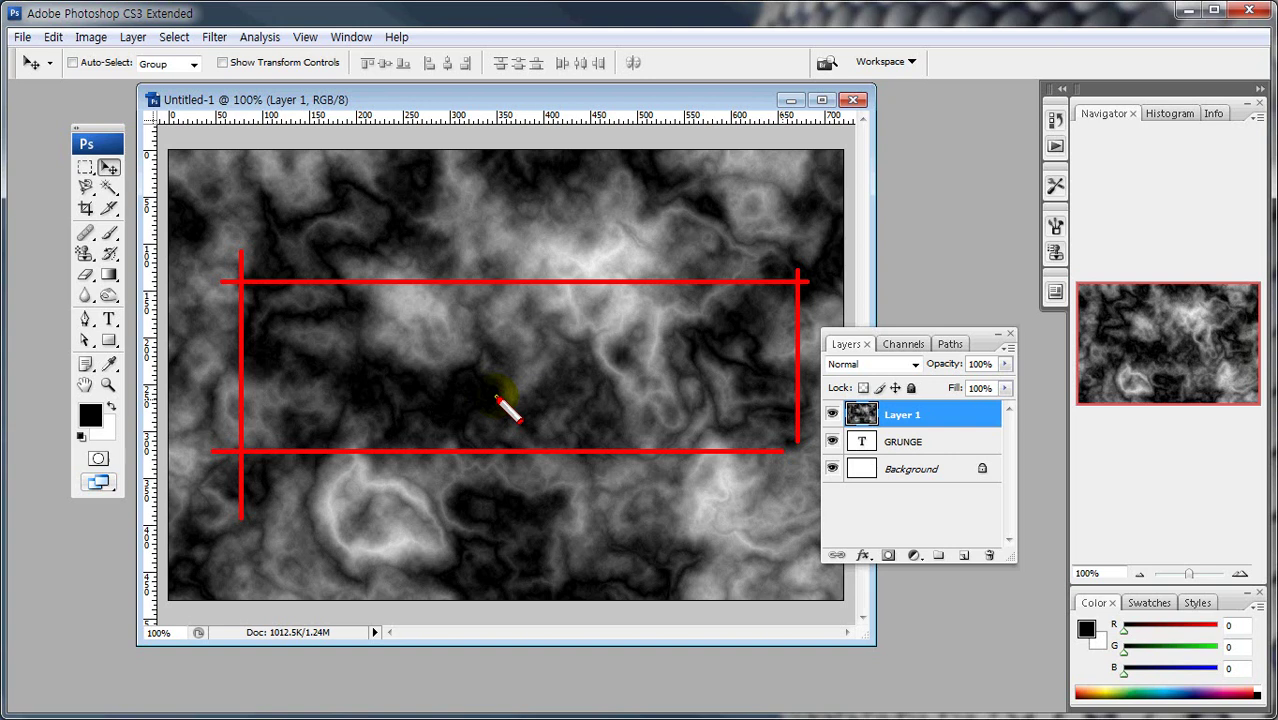
key("Escape")
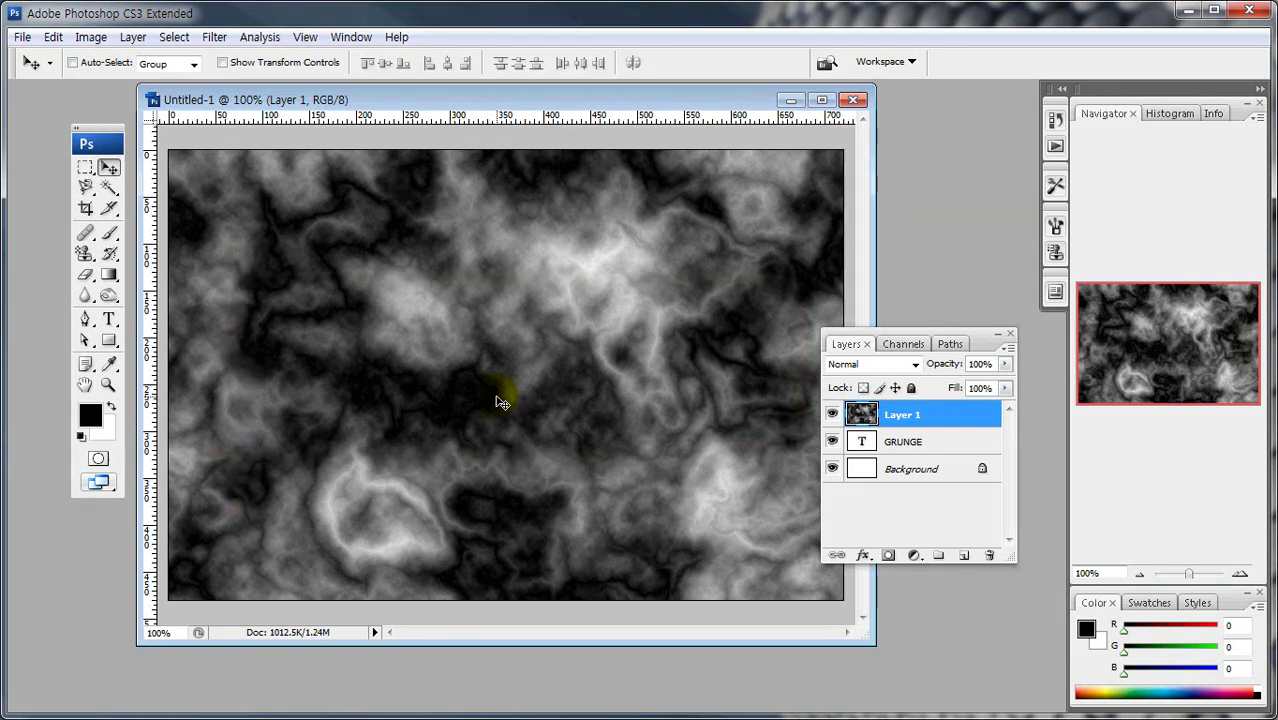
Step: Repeat Difference Clouds seven more times on the clouds layer and toggle the layer's visibility to compare the texture with the text area
key("ctrl+f")
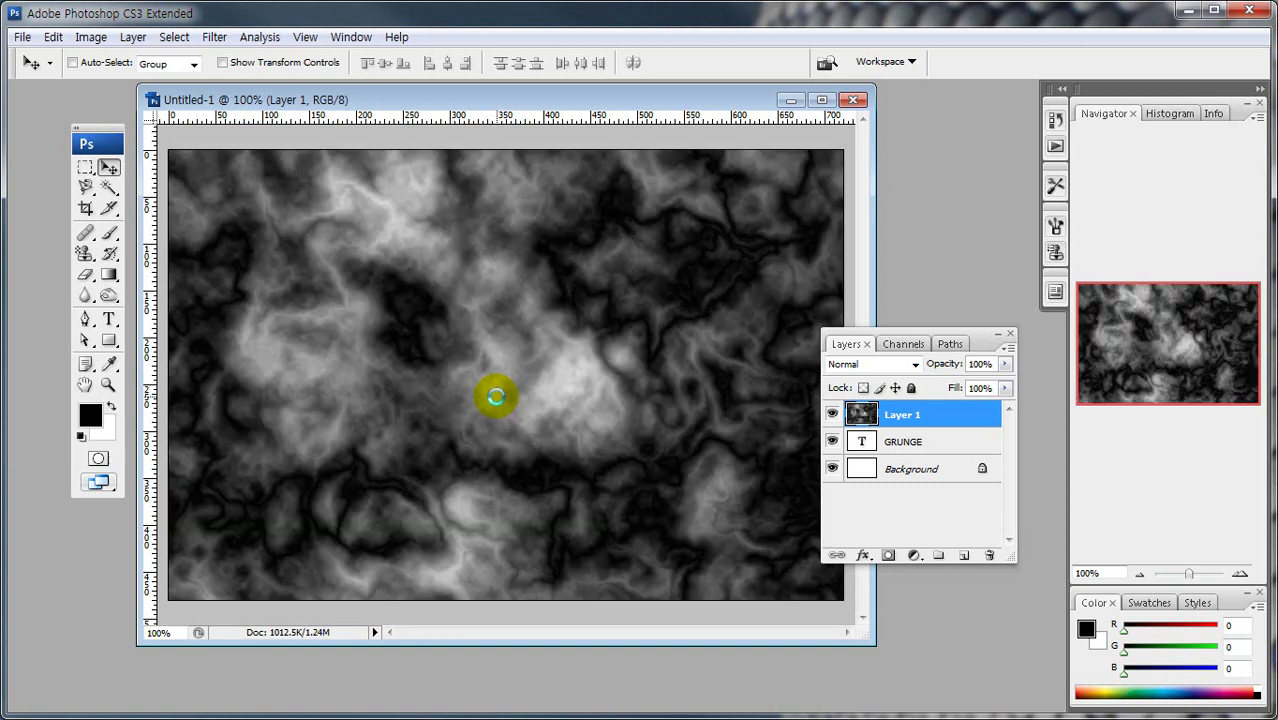
key("ctrl+f")
key("ctrl+f")
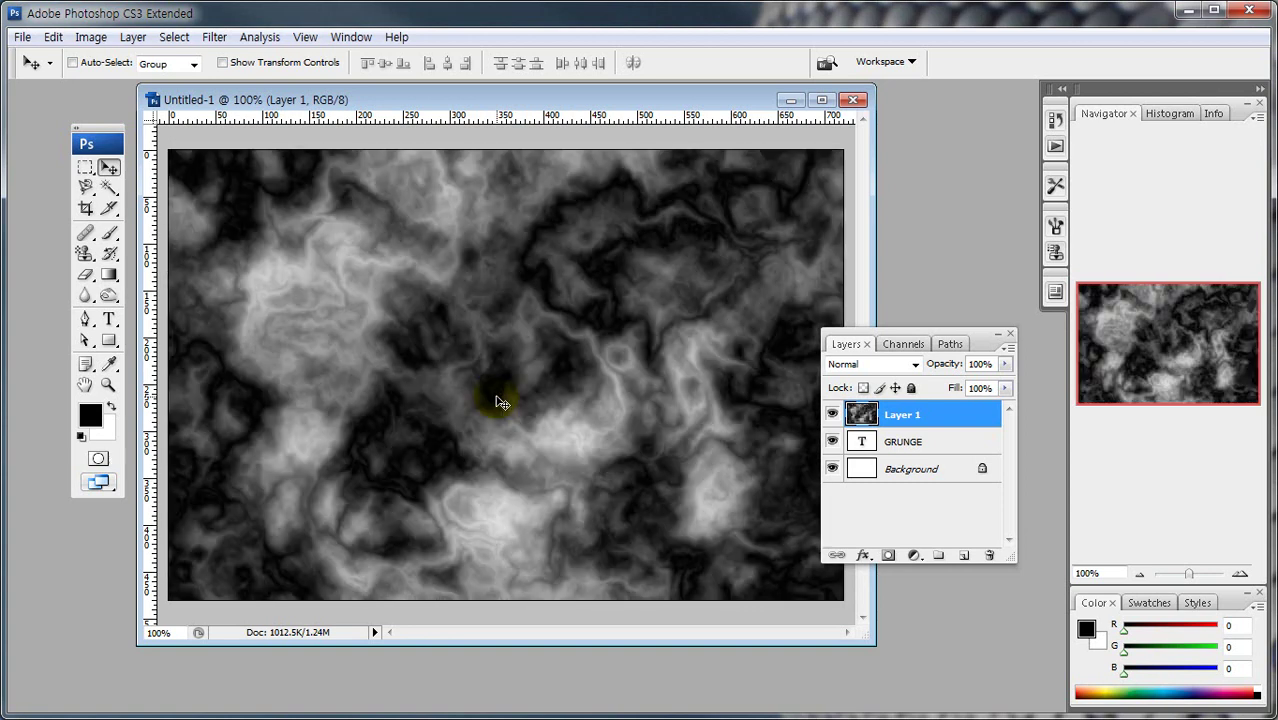
key("ctrl+f")
key("ctrl+f")
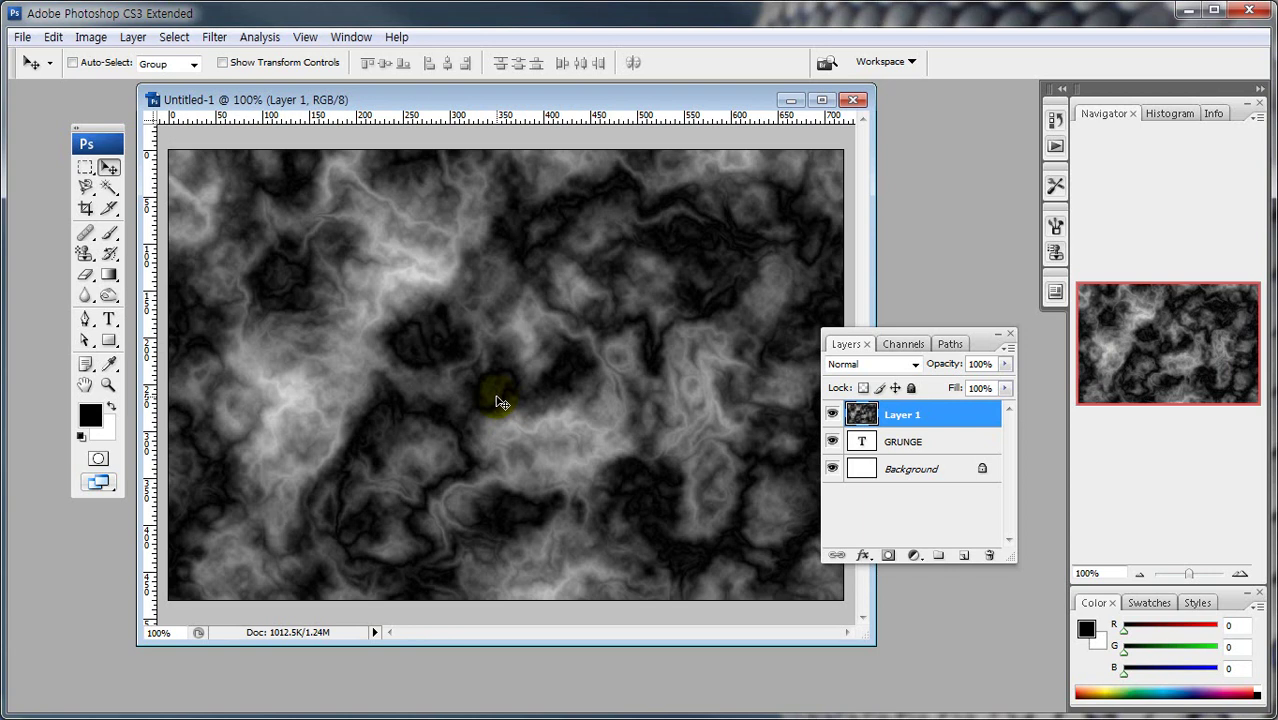
key("ctrl+f")
key("ctrl+f")
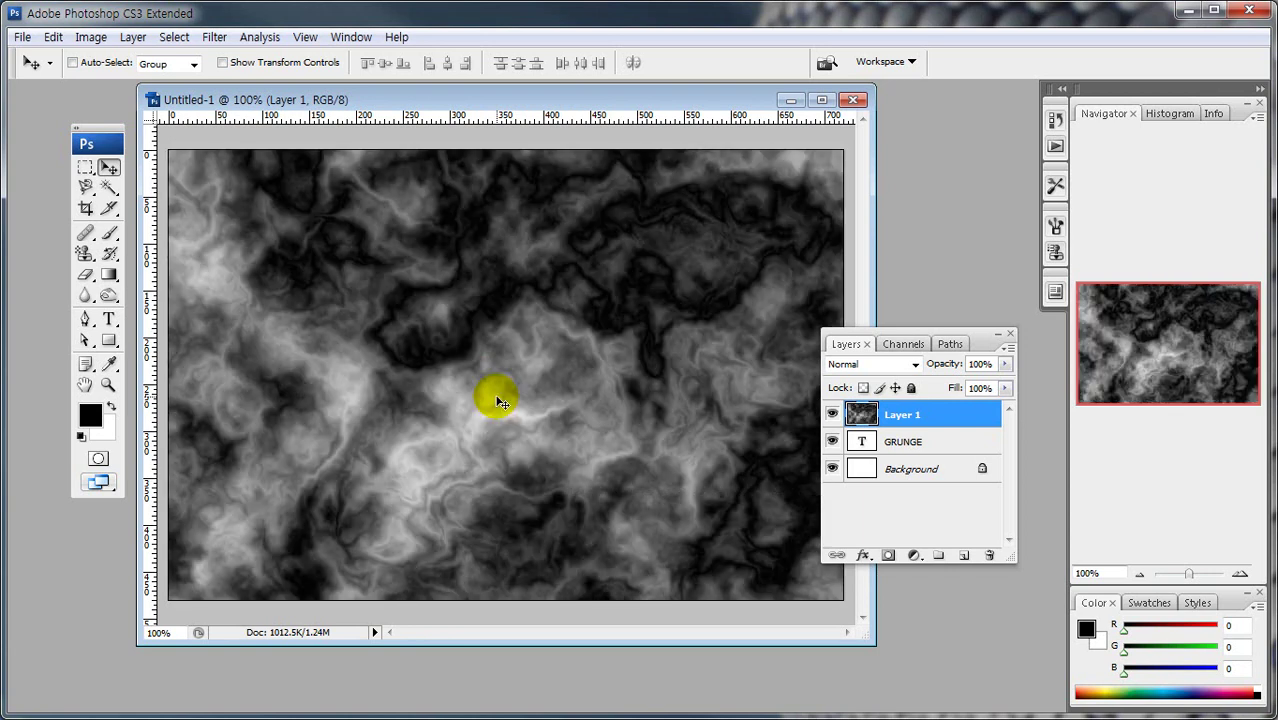
left_click(833, 414)
left_click(833, 414)
left_click(833, 414)
left_click(833, 414)
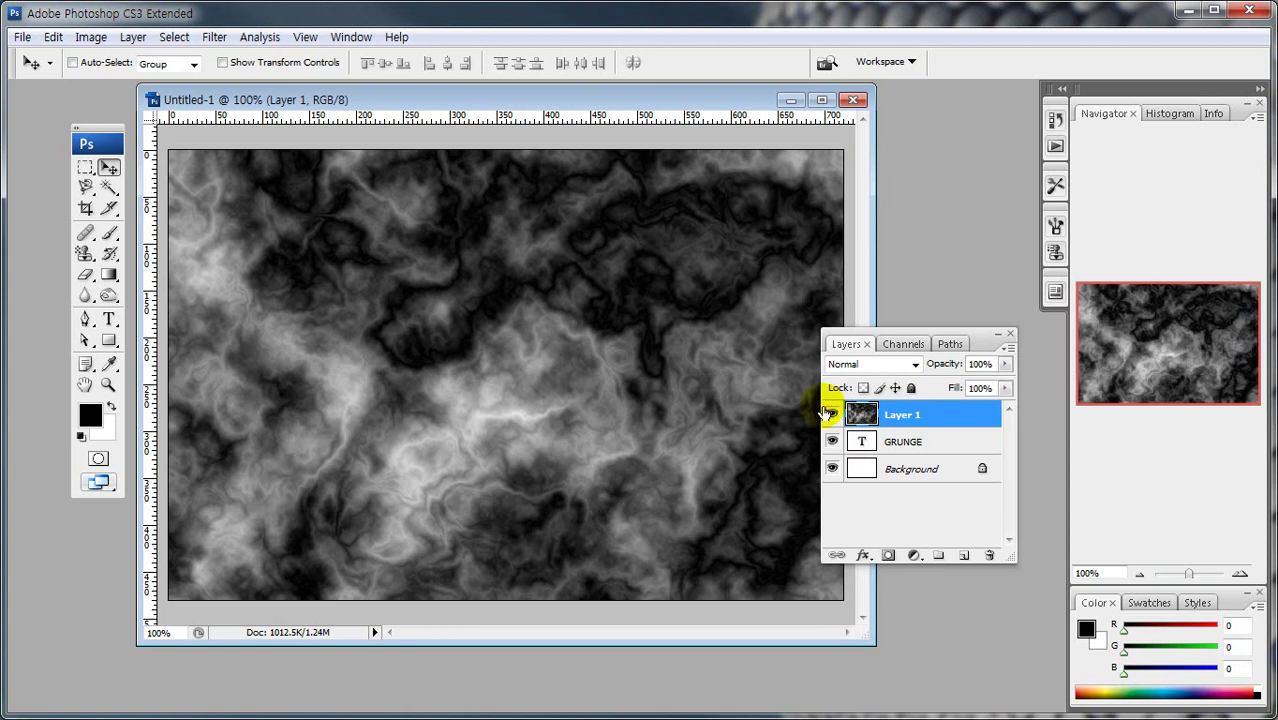
Step: Repeat Difference Clouds two more times and recheck the texture against the GRUNGE text by toggling Layer 1's visibility, leaving it shown
key("ctrl+f")
key("ctrl+f")
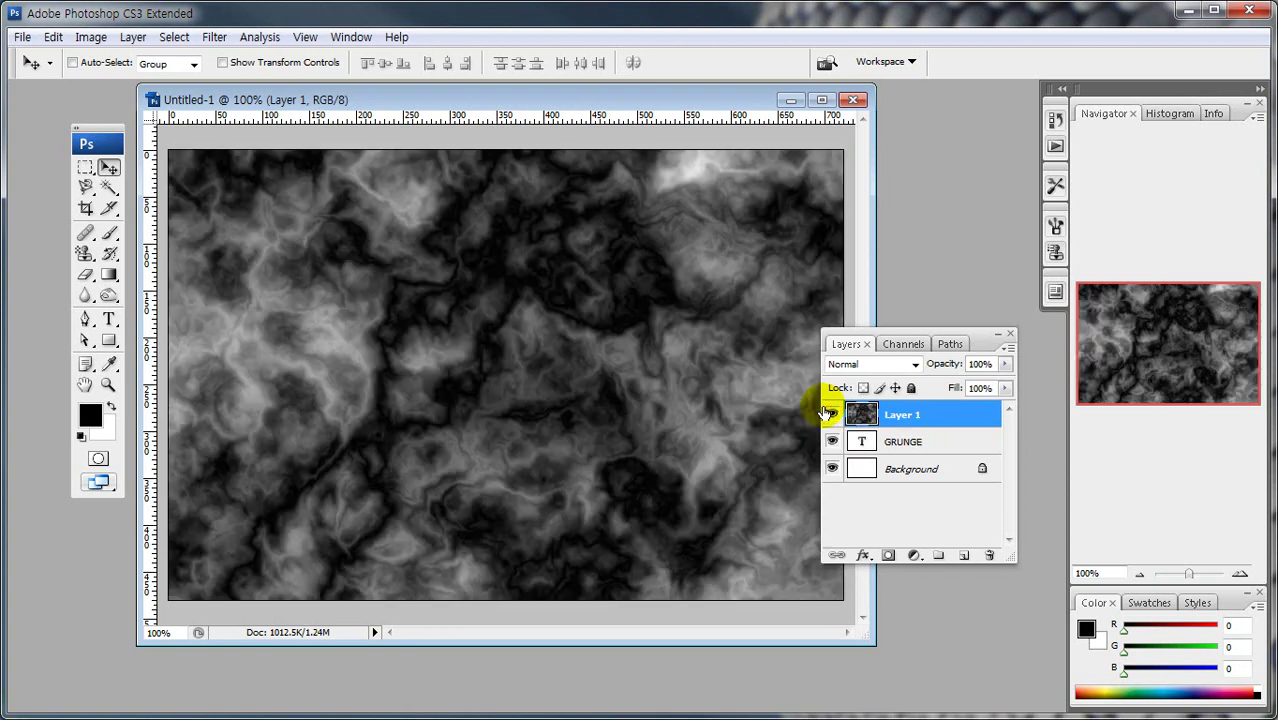
left_click(832, 414)
left_click(832, 414)
left_click(832, 414)
left_click(832, 414)
left_click(832, 414)
left_click(832, 414)
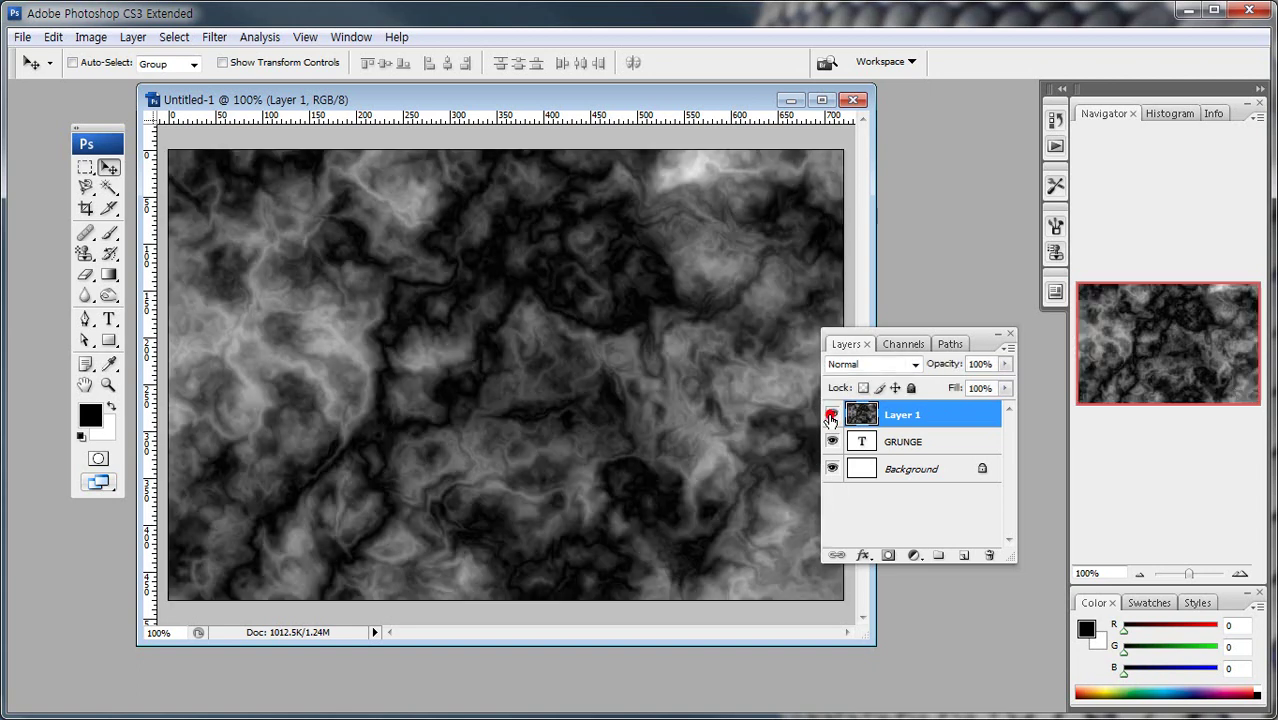
left_click_drag(216, 294, 810, 294)
left_click_drag(212, 456, 807, 456)
left_click_drag(796, 278, 838, 456)
left_click_drag(220, 248, 220, 500)
key("Escape")
Step: Apply the Conté Crayon filter to Layer 1, trying the Canvas texture and settling on Sandstone at 100% scaling, relief 8 and Top light
left_click(216, 38)
mouse_move(265, 265)
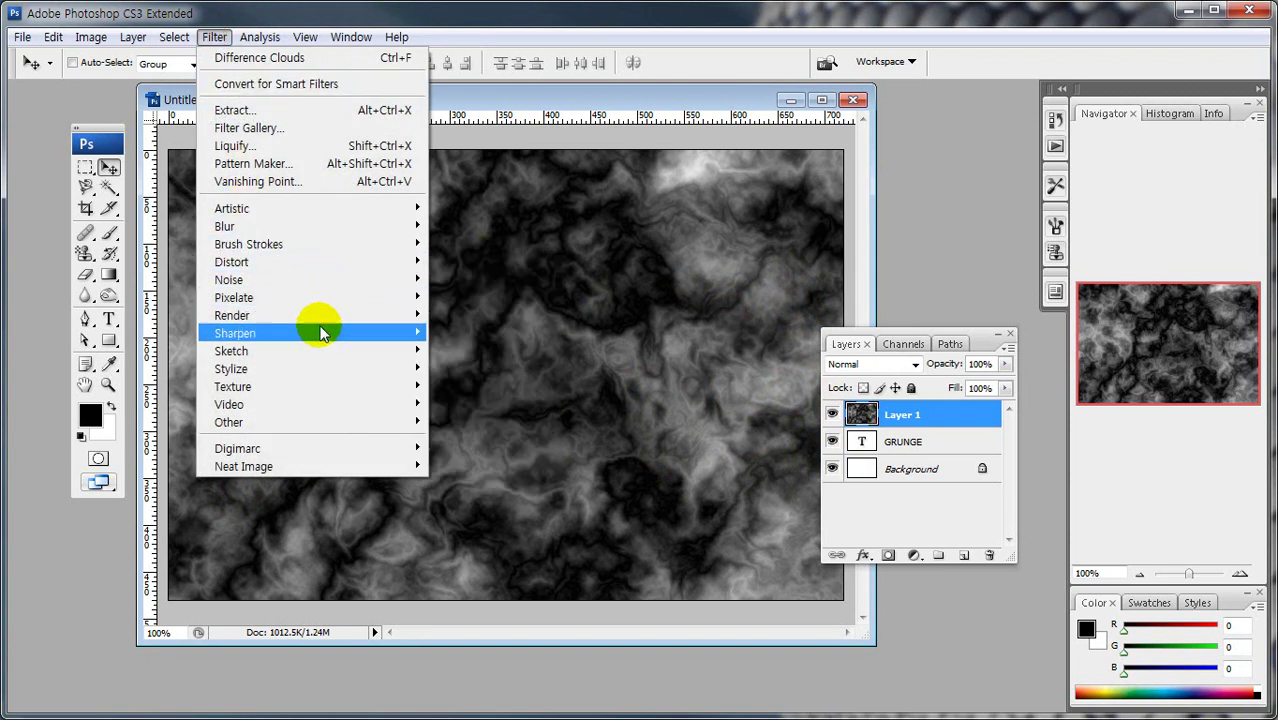
mouse_move(326, 316)
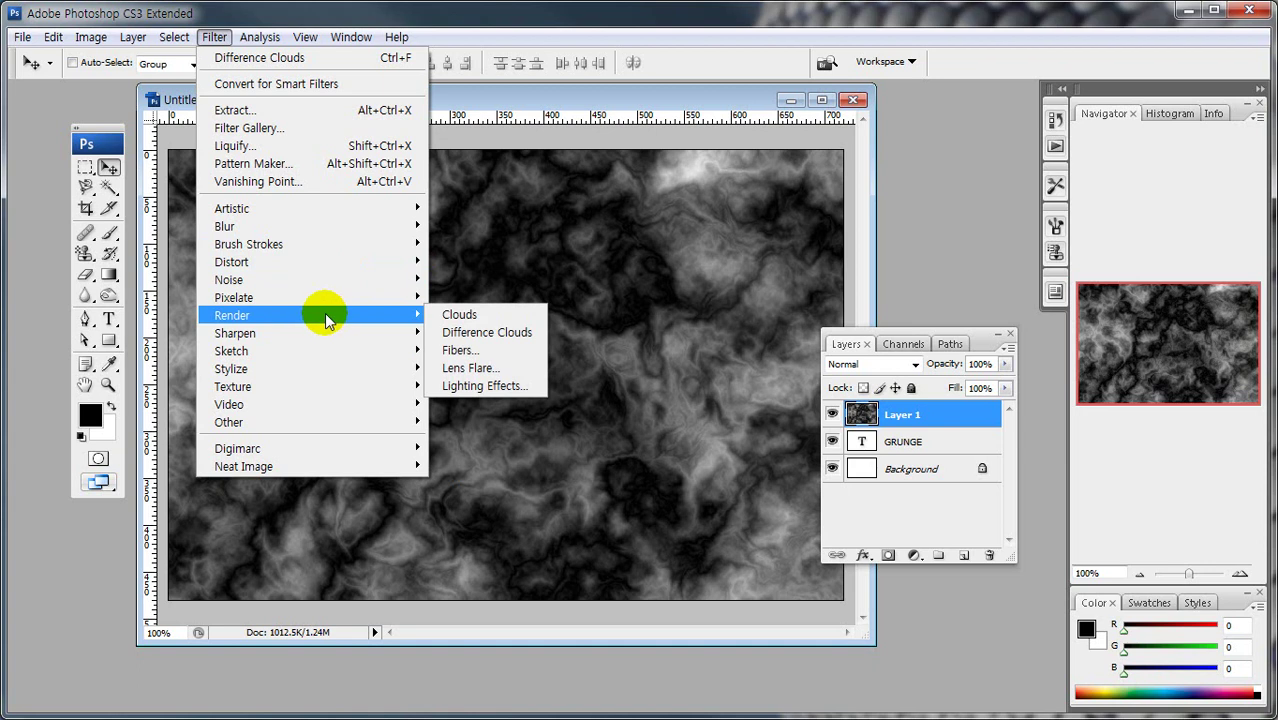
mouse_move(309, 352)
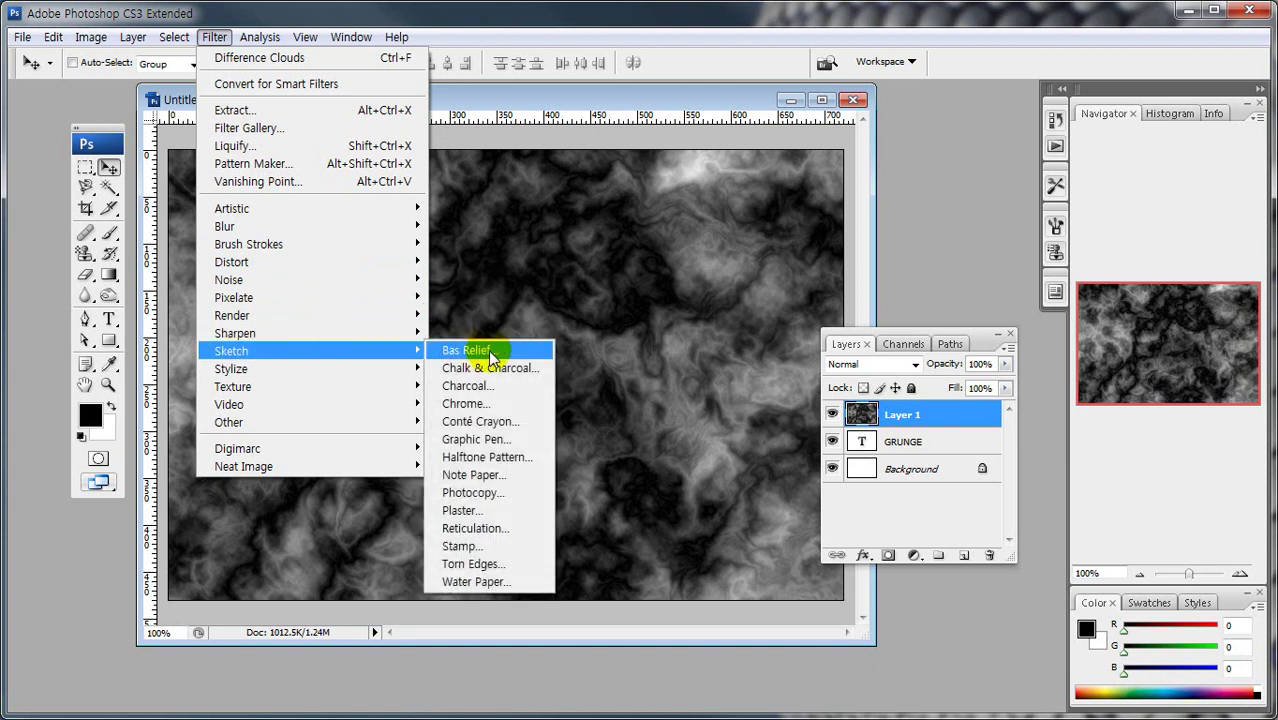
left_click(490, 424)
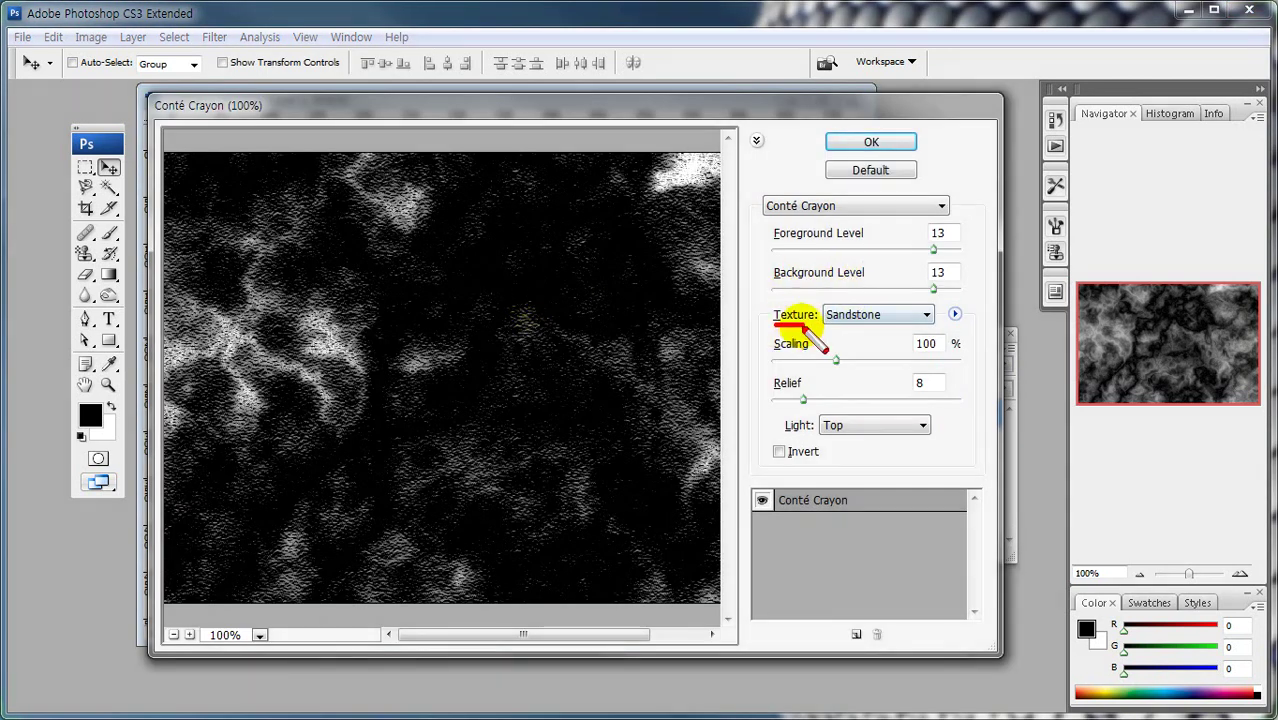
left_click(927, 316)
left_click(876, 355)
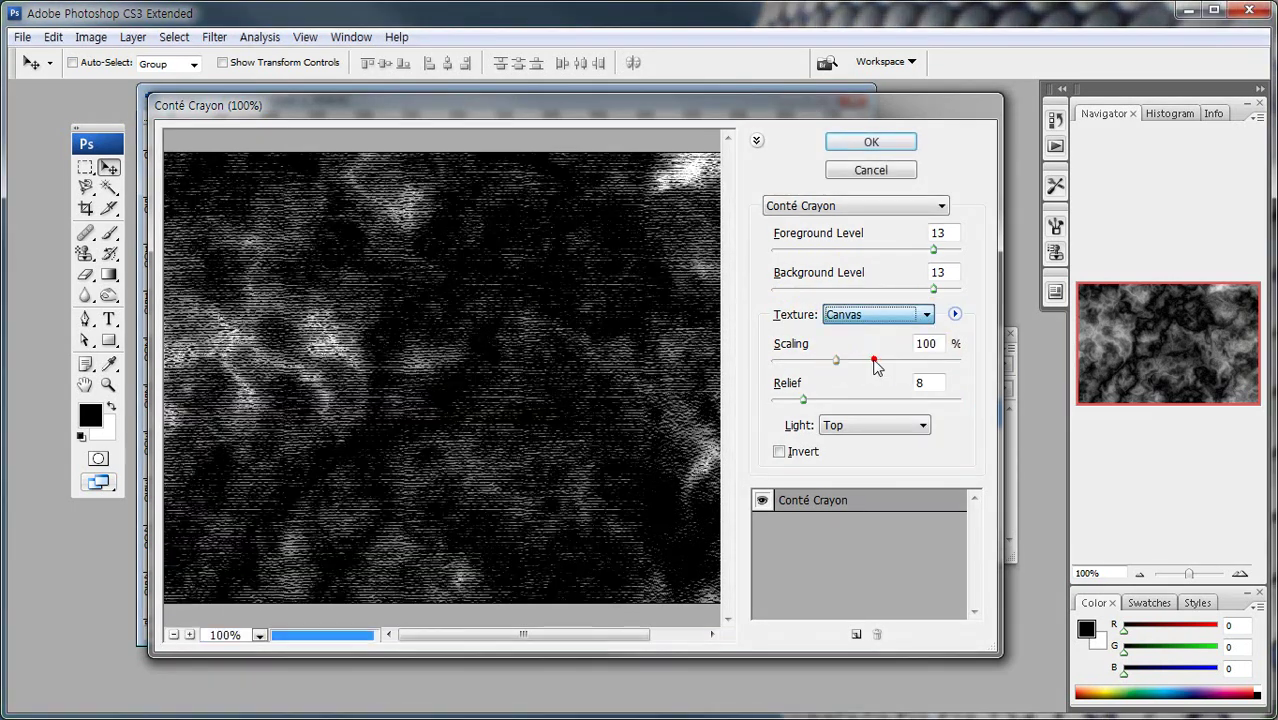
left_click(927, 316)
left_click(872, 369)
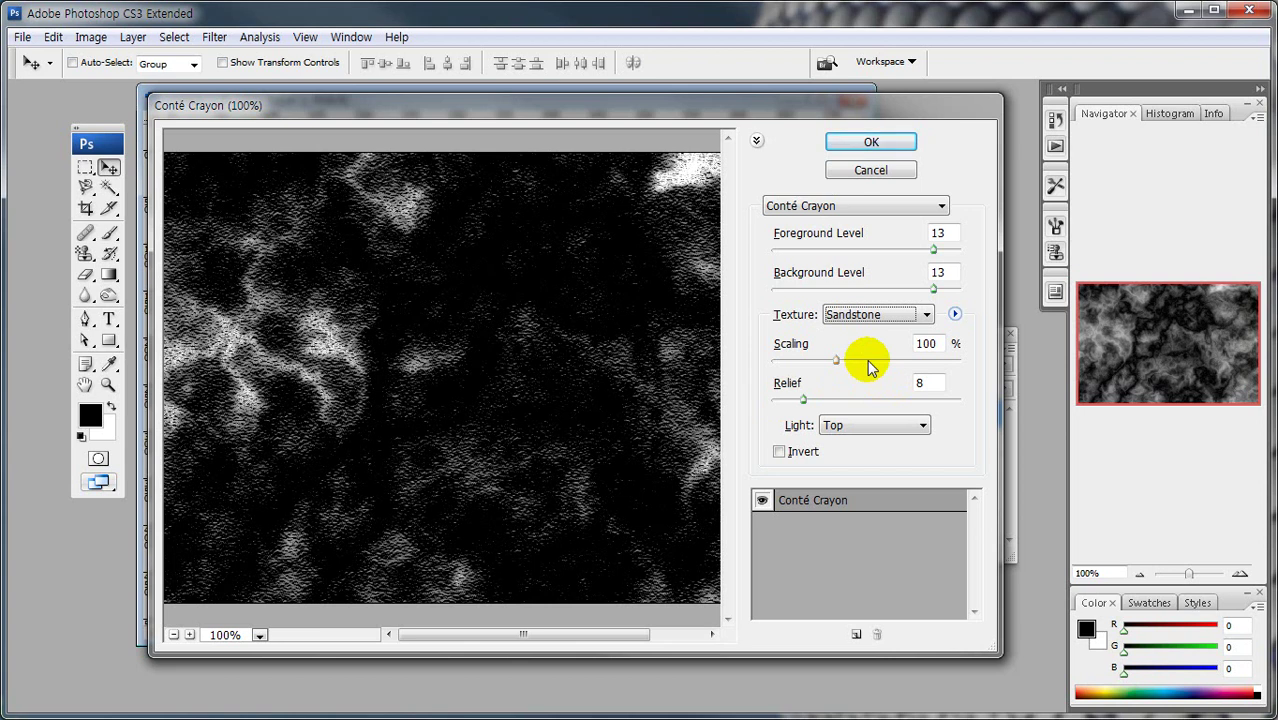
left_click(860, 141)
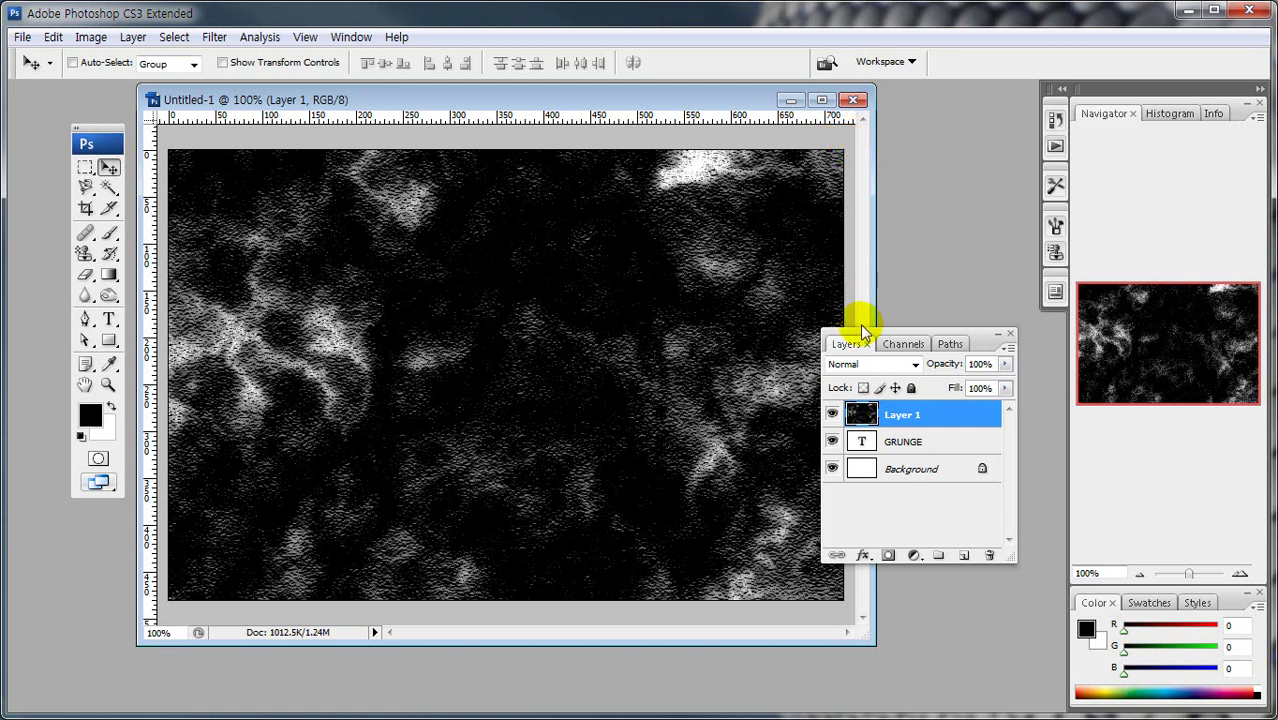
Step: Load the composite RGB channel's bright areas as a selection
left_click(889, 350)
left_click(901, 344)
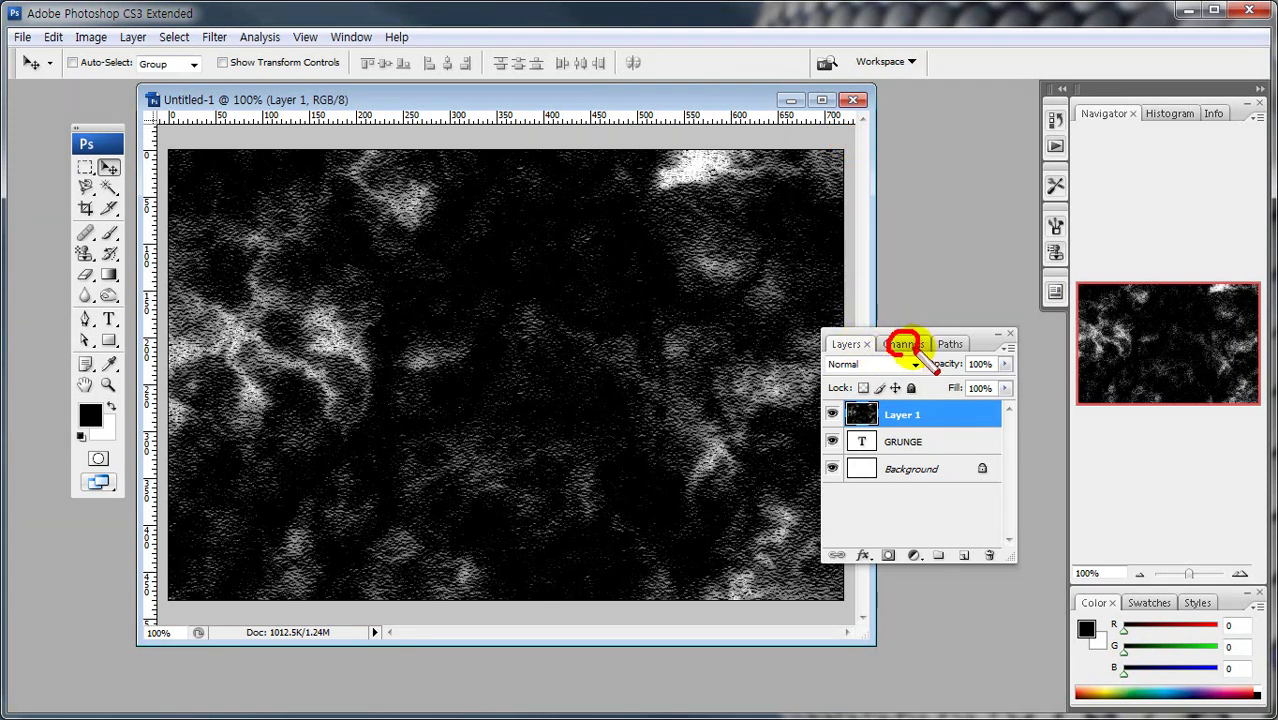
left_click(905, 346)
left_click_drag(866, 367, 931, 367)
mouse_move(866, 392)
left_mouse_down()
mouse_move(922, 395)
mouse_move(872, 420)
mouse_move(909, 423)
mouse_move(914, 455)
left_mouse_up()
key("Escape")
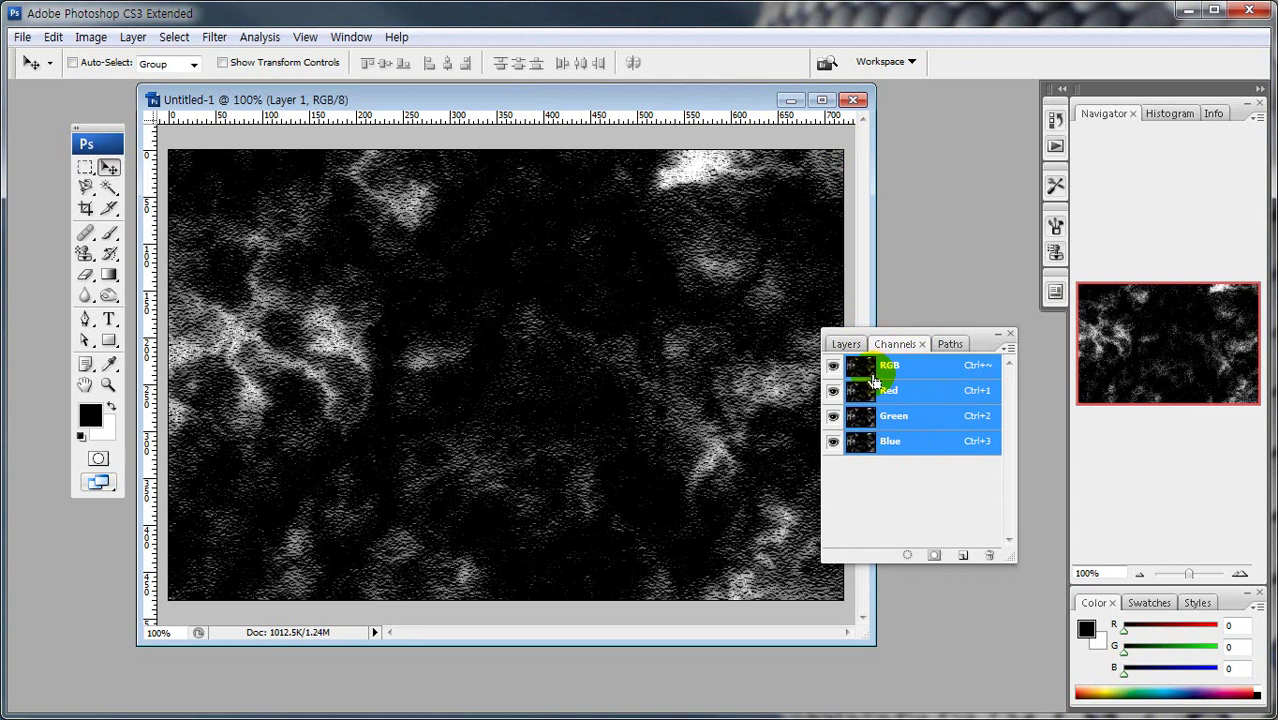
left_click(867, 374)
left_click(866, 372, "ctrl")
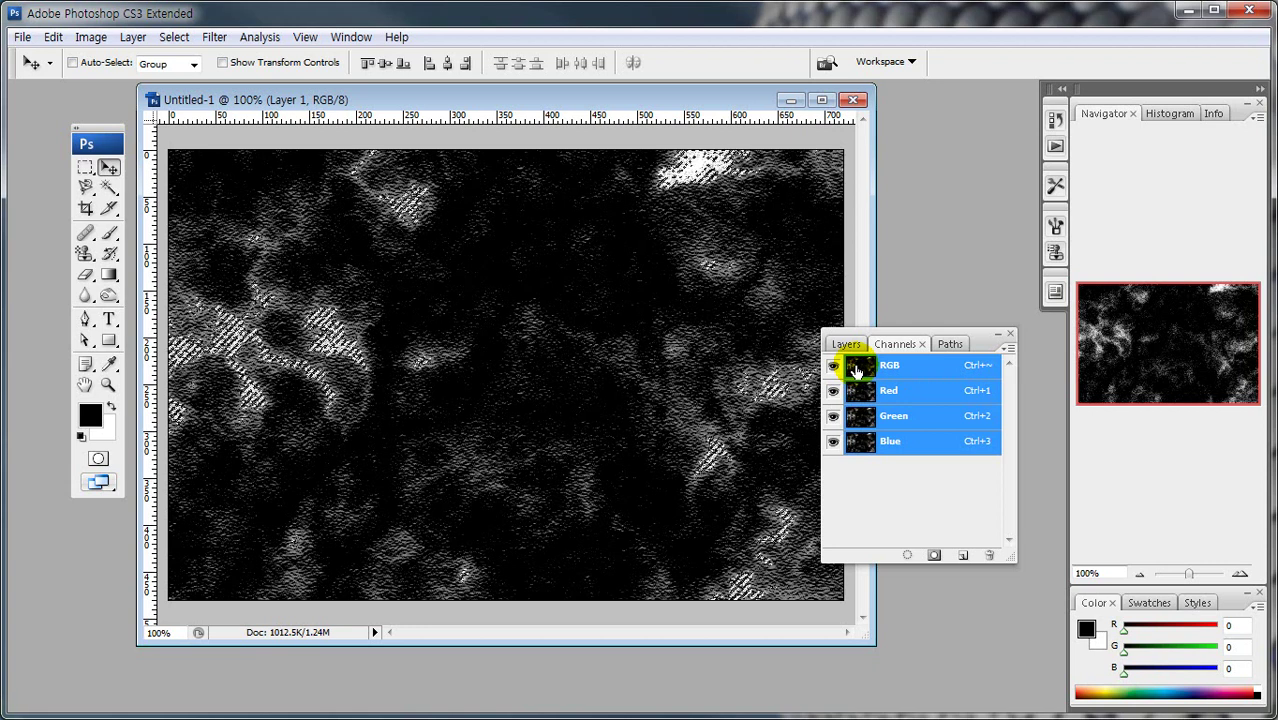
left_click_drag(185, 285, 820, 314)
left_click_drag(214, 441, 803, 441)
left_click_drag(789, 265, 789, 484)
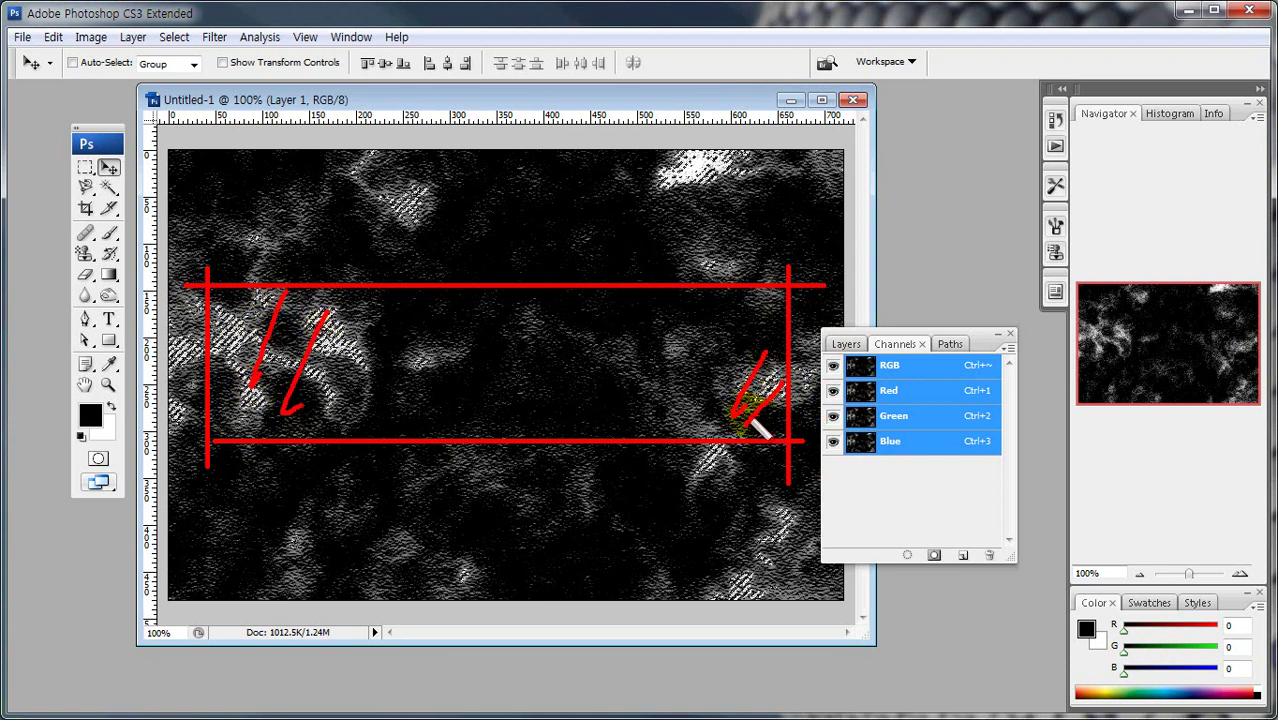
key("Escape")
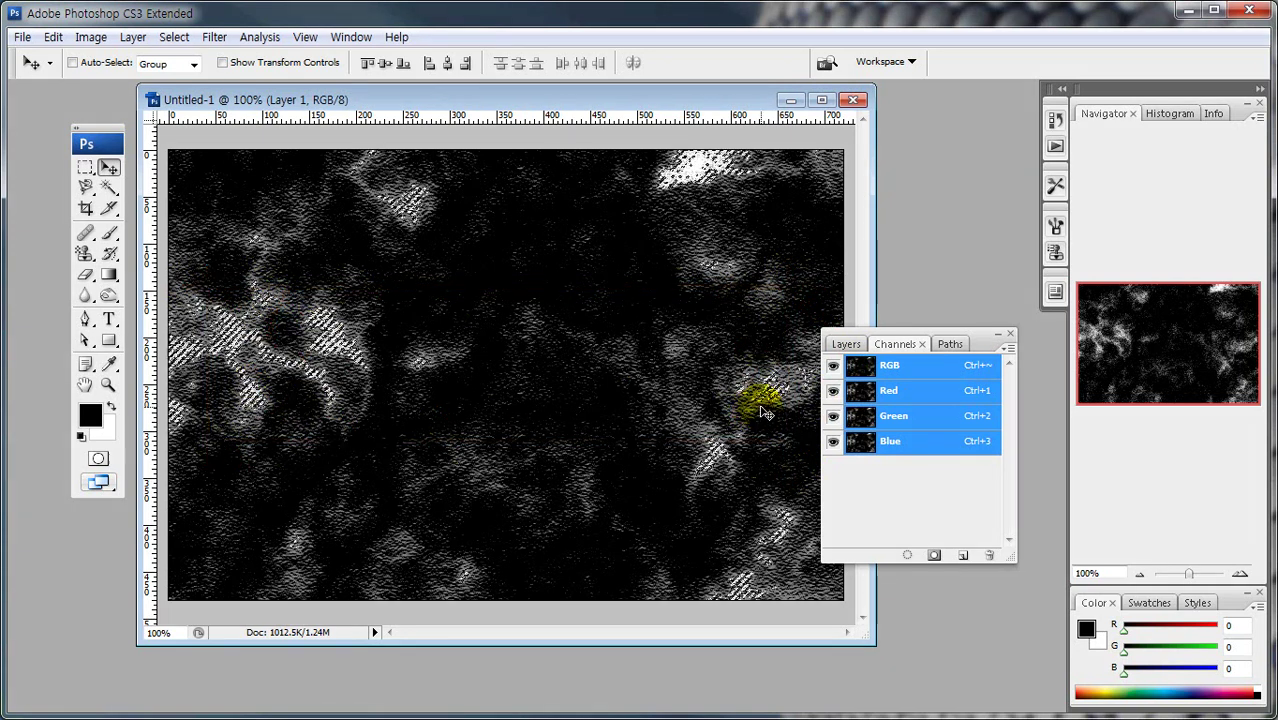
Step: Duplicate the GRUNGE text layer while keeping the loaded selection active
left_click(845, 344)
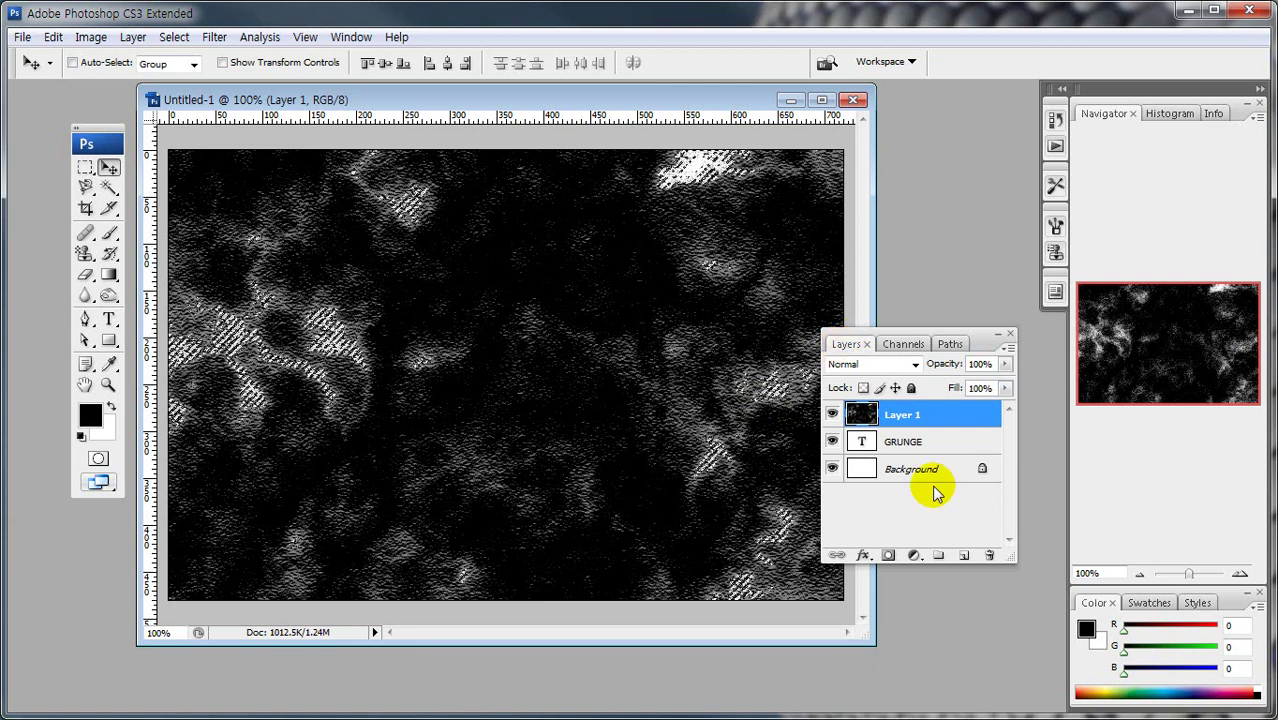
mouse_move(870, 441)
left_mouse_down()
mouse_move(917, 436)
mouse_move(918, 472)
left_mouse_up()
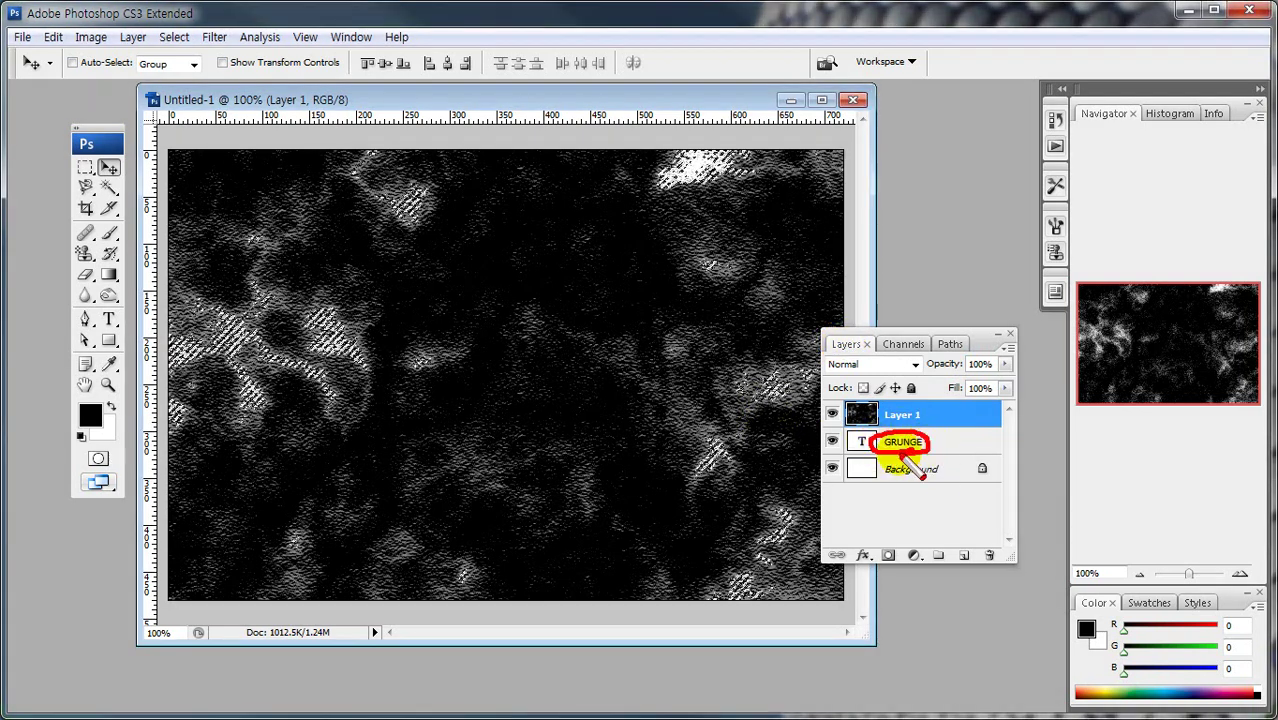
left_click(901, 441)
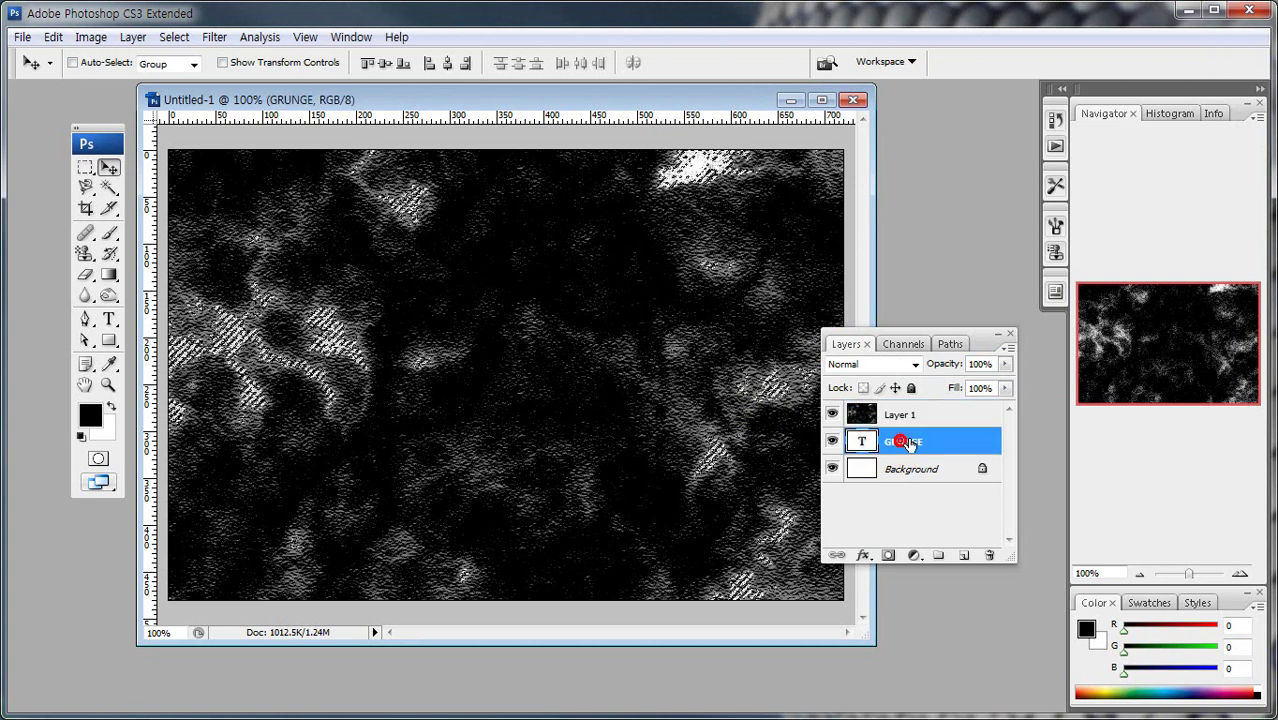
left_click_drag(905, 440, 984, 563)
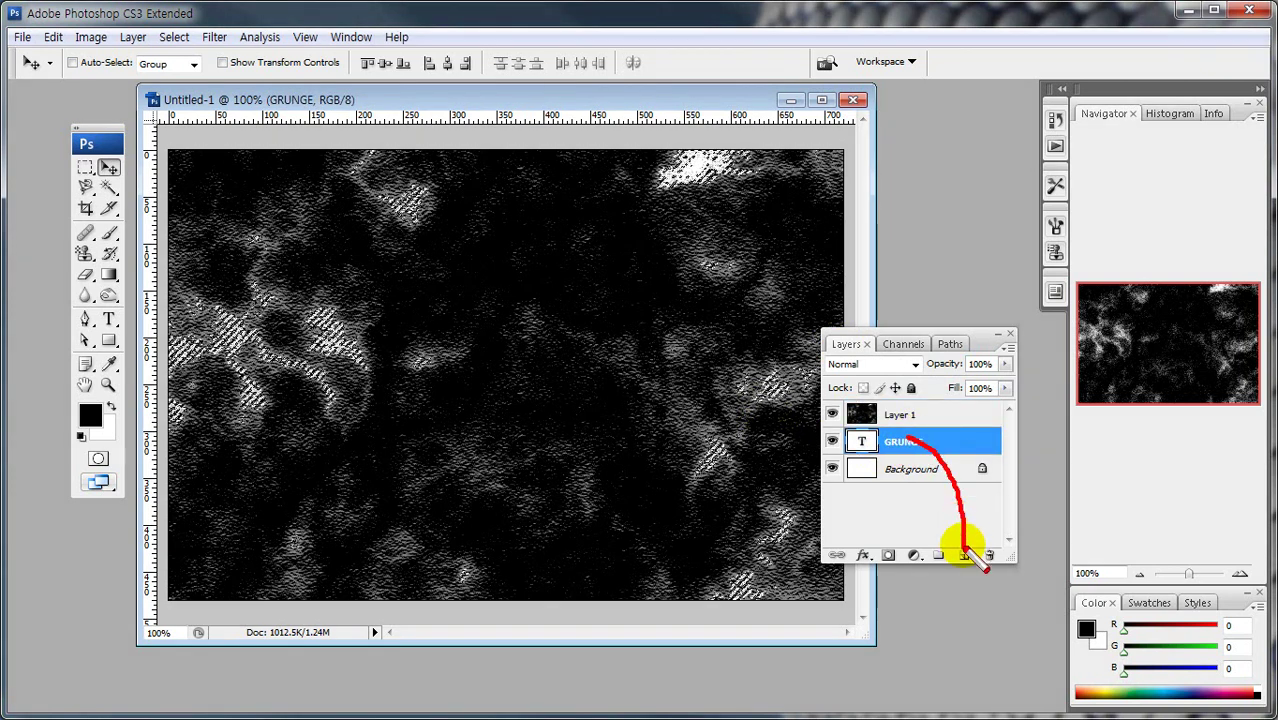
left_click_drag(921, 441, 966, 555)
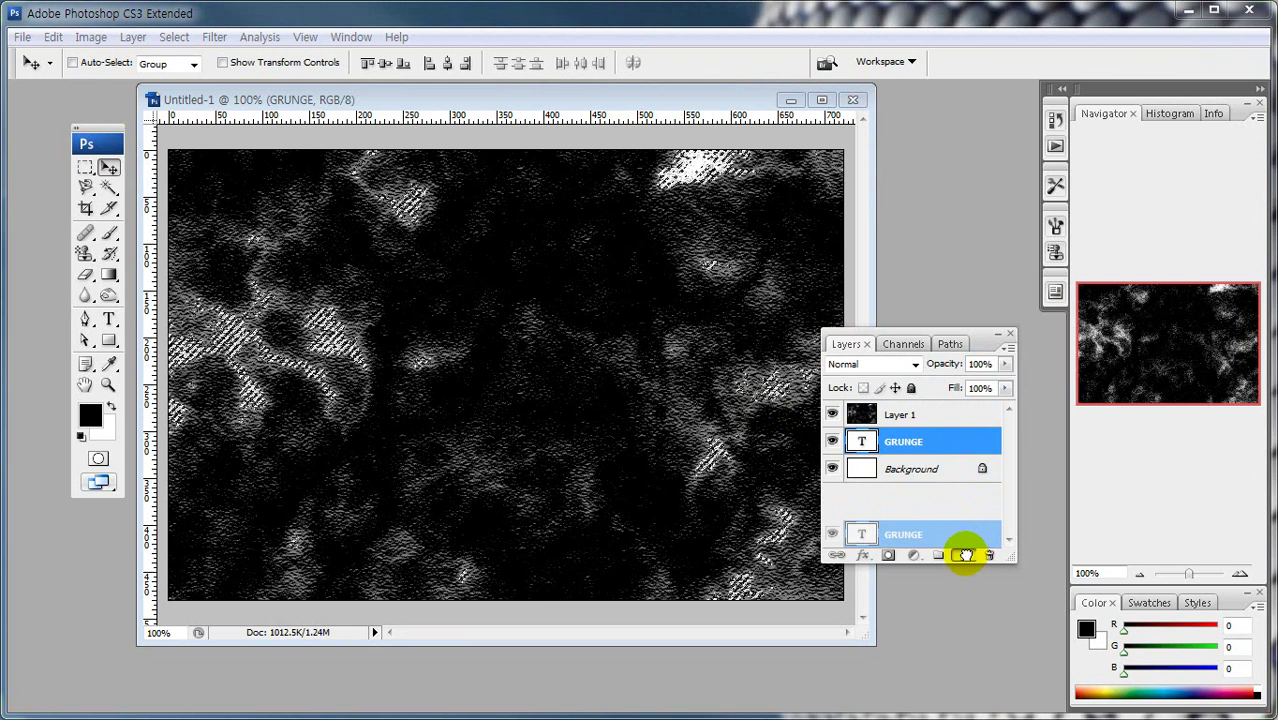
left_click_drag(966, 555, 962, 553)
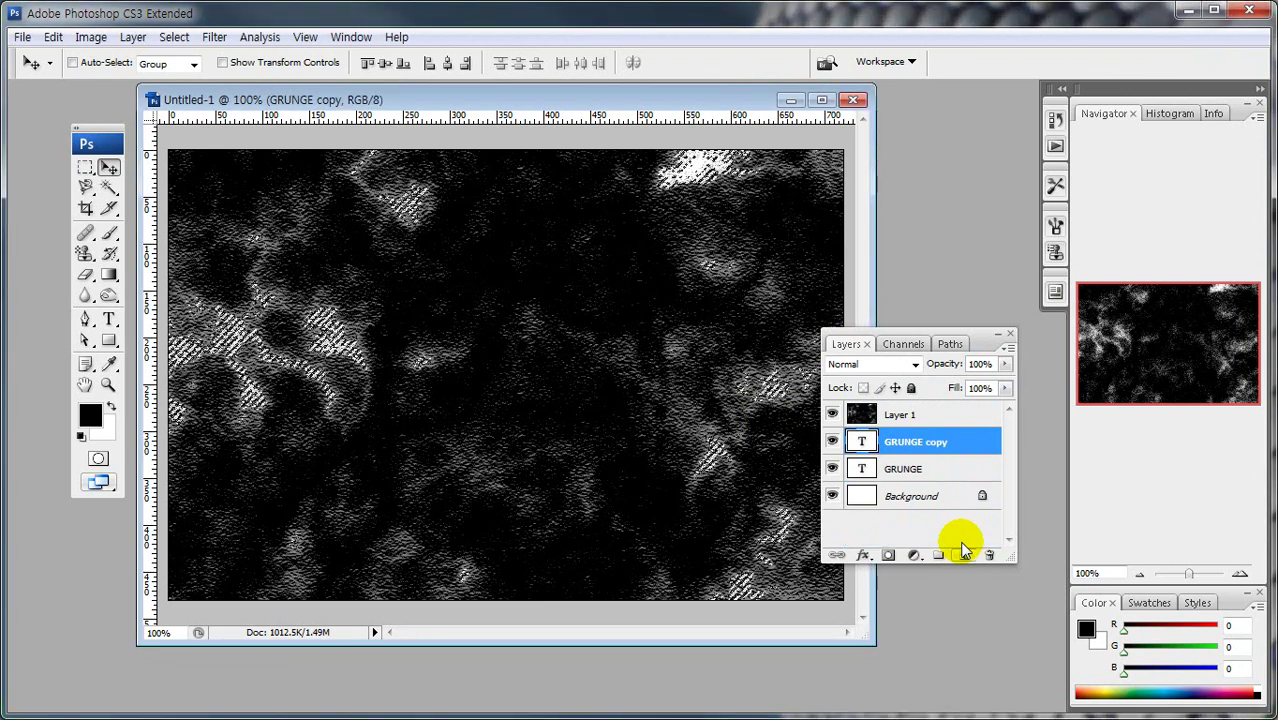
Step: Hide the original GRUNGE layer and Layer 1, and add a layer mask made from the selection to the GRUNGE copy layer
left_click(832, 468)
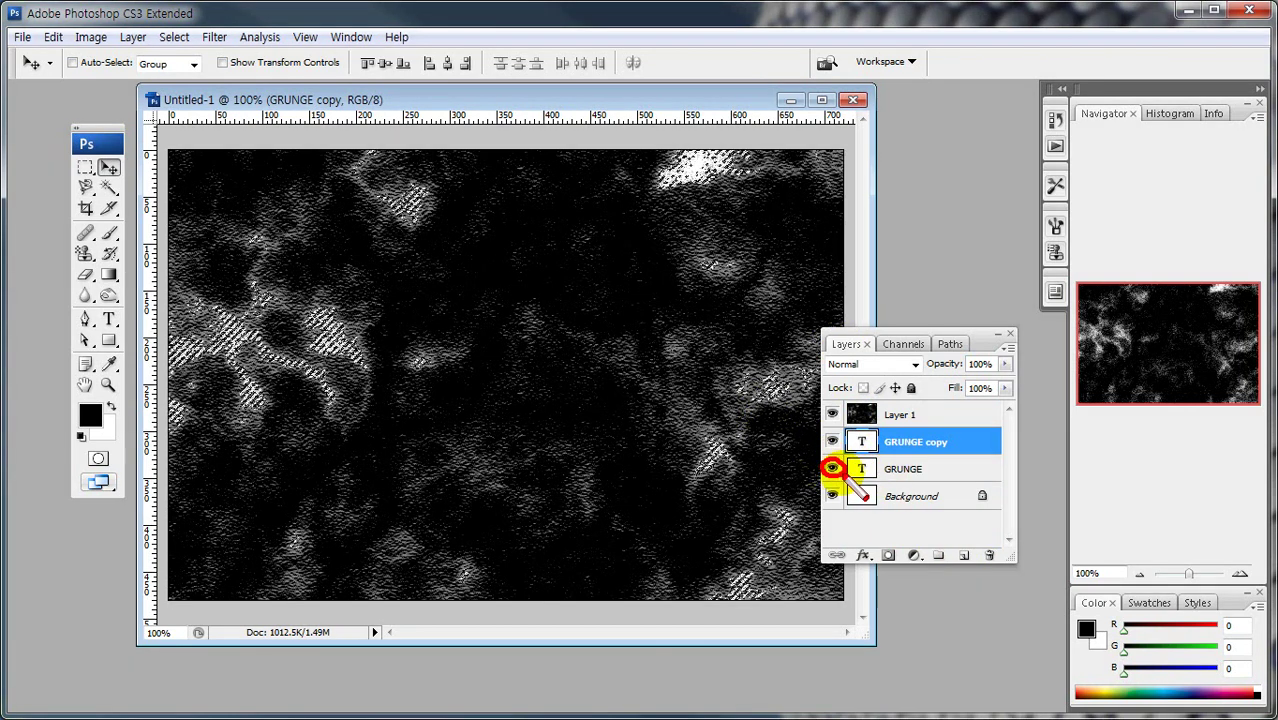
left_click(868, 422, "alt")
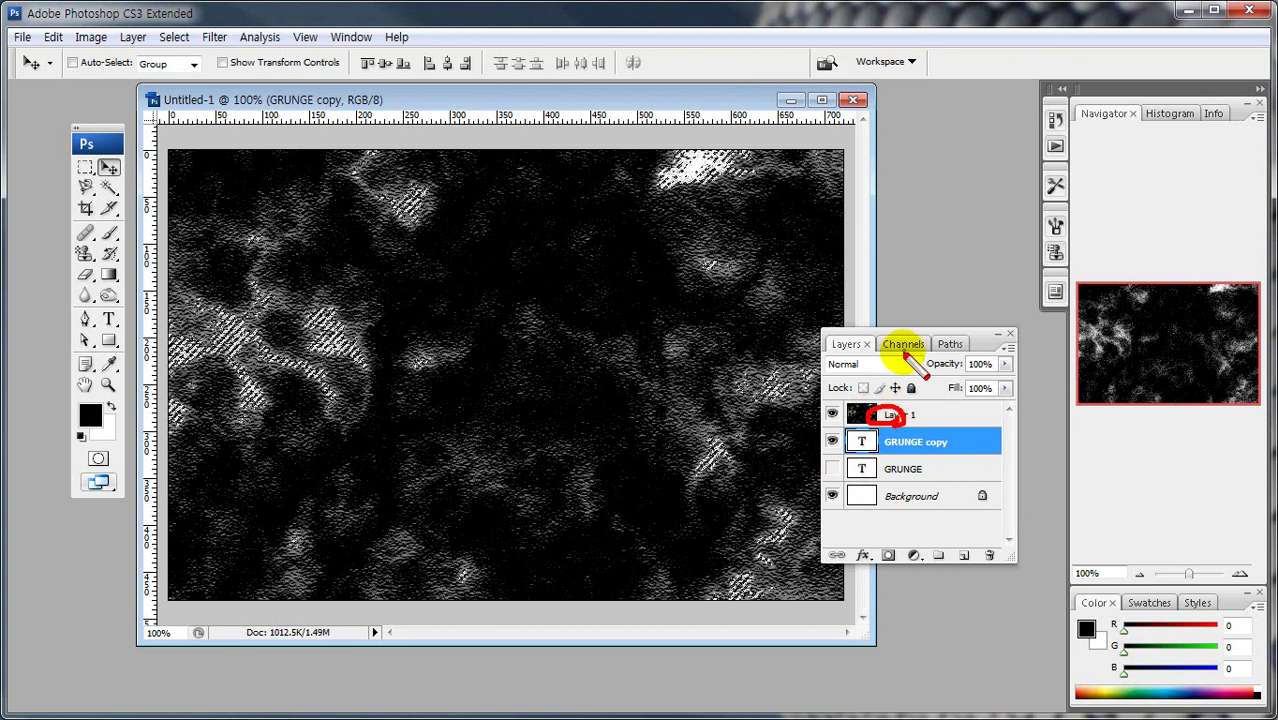
left_click(832, 414)
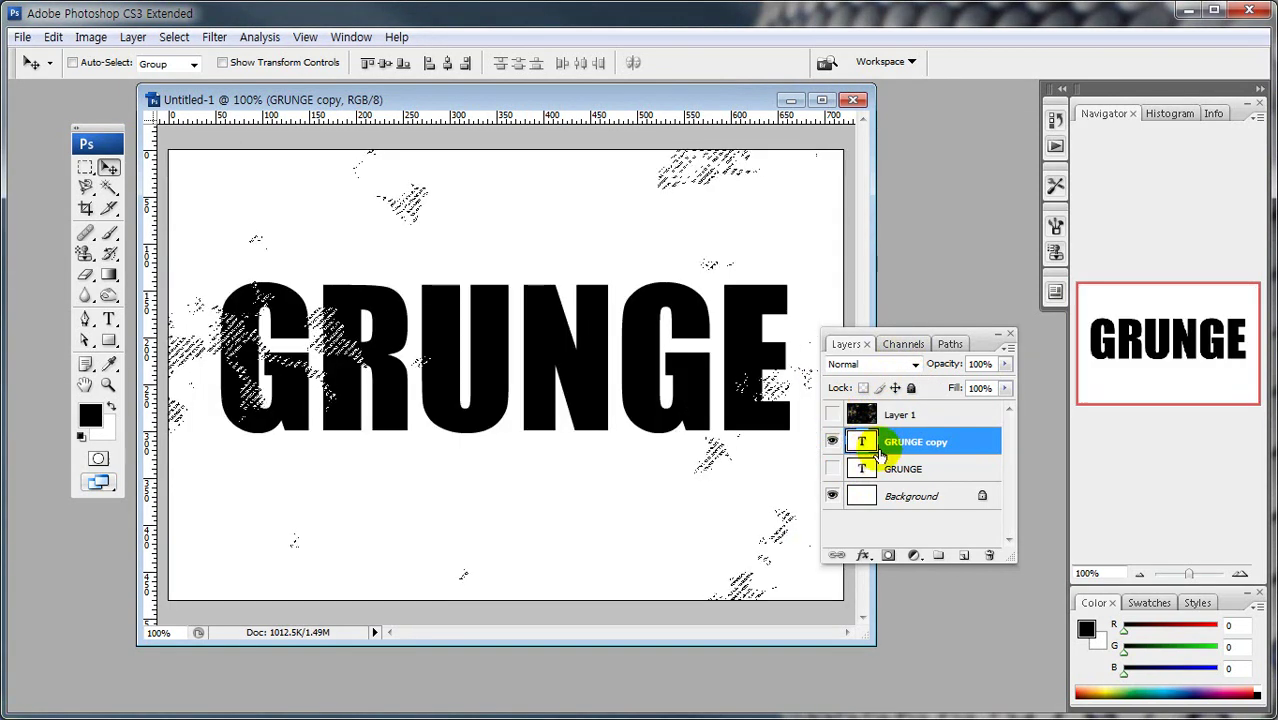
mouse_move(878, 452)
left_mouse_down()
mouse_move(858, 450)
mouse_move(964, 430)
mouse_move(905, 438)
left_mouse_up()
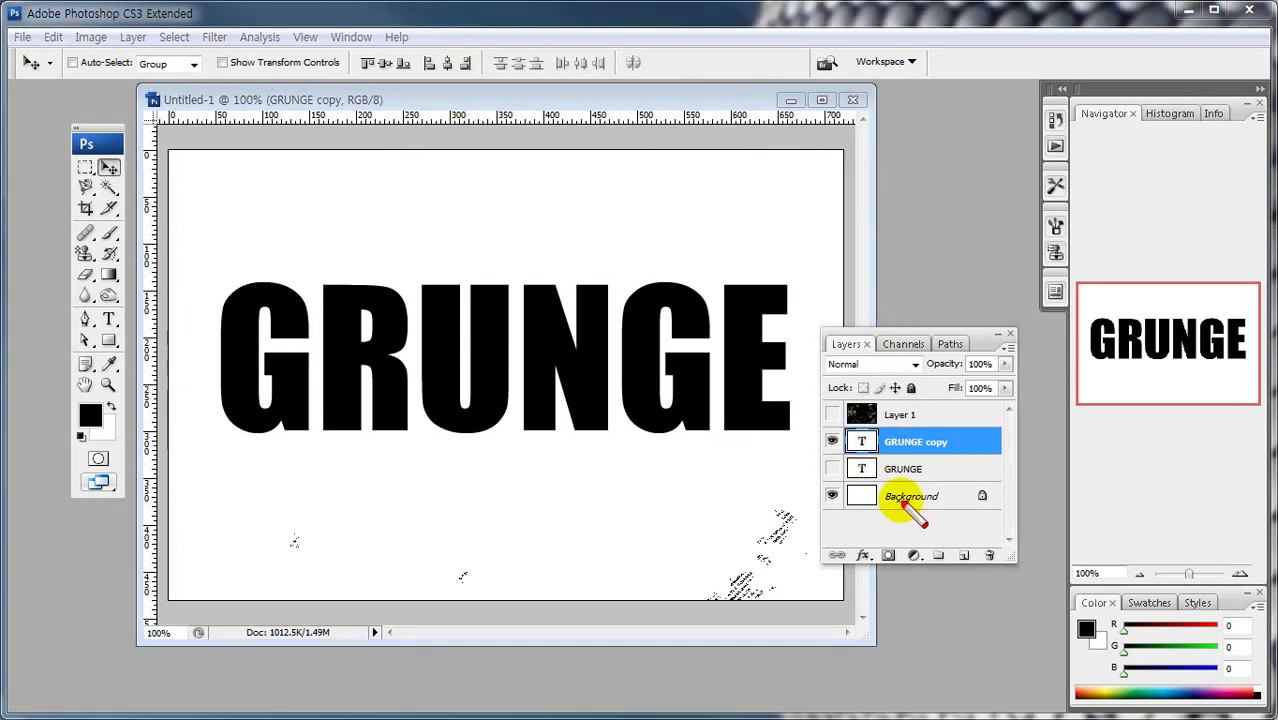
left_click(888, 557)
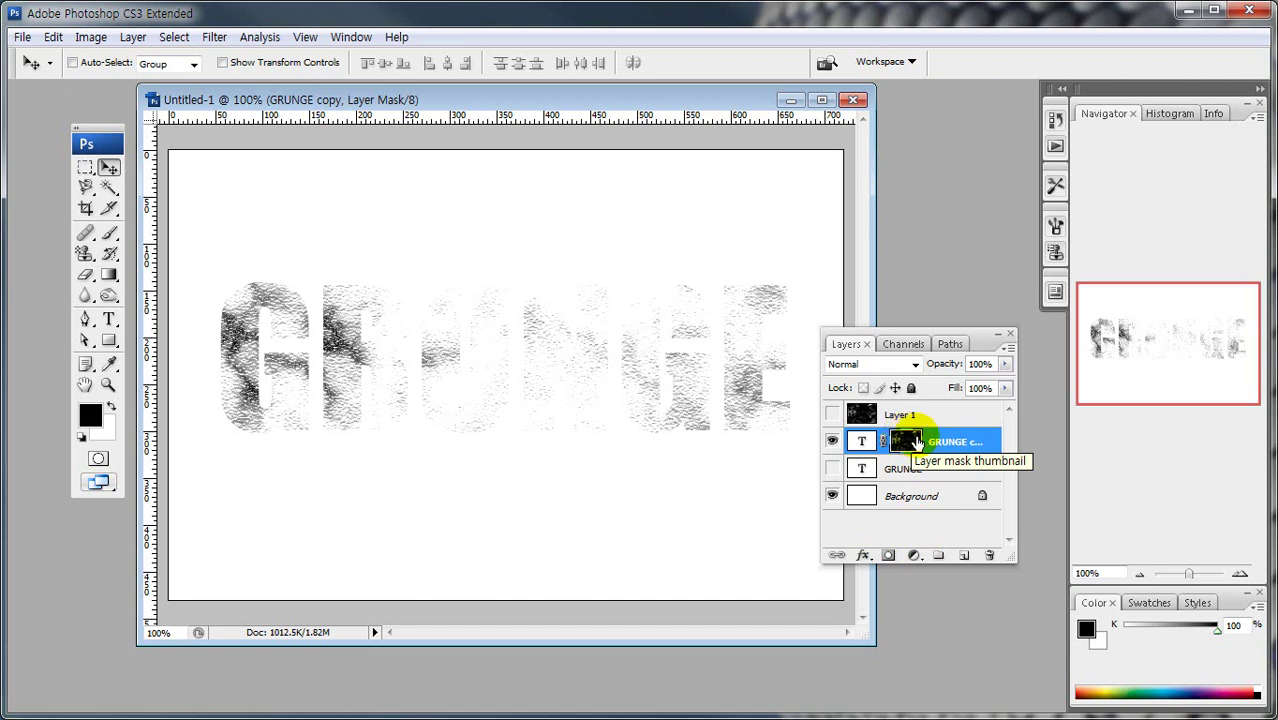
left_click(84, 38)
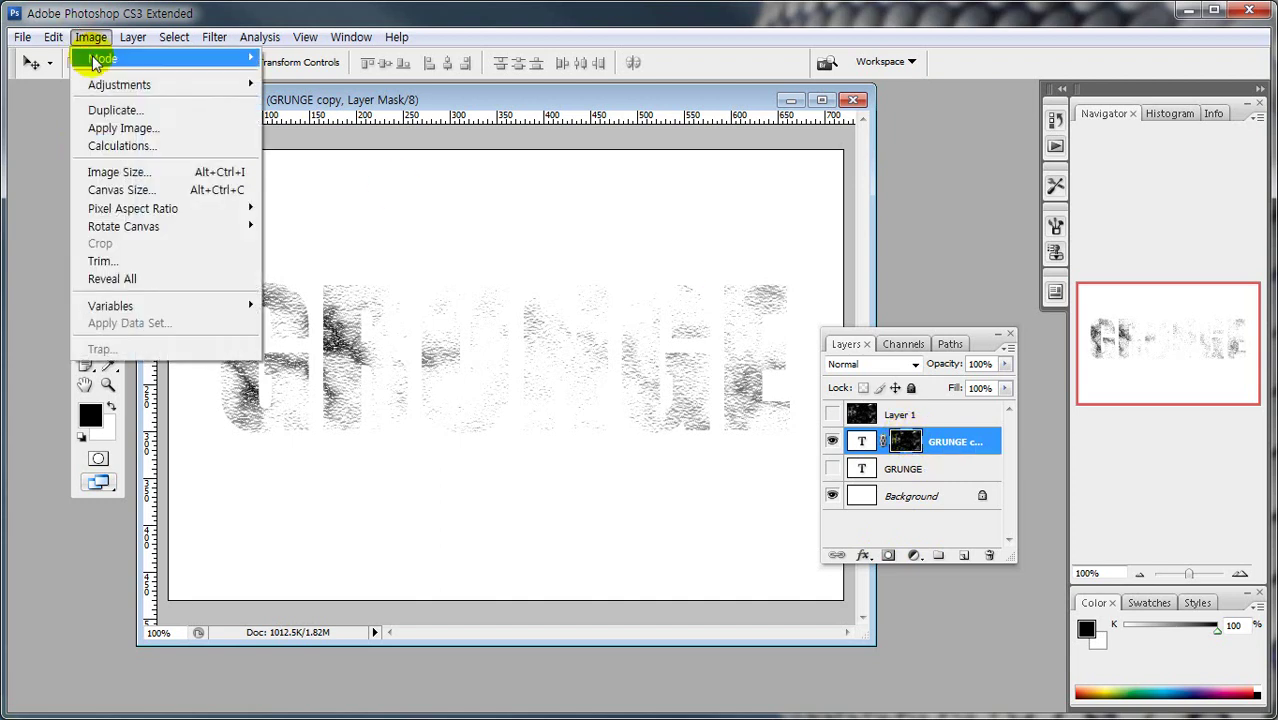
mouse_move(94, 83)
left_click(293, 85)
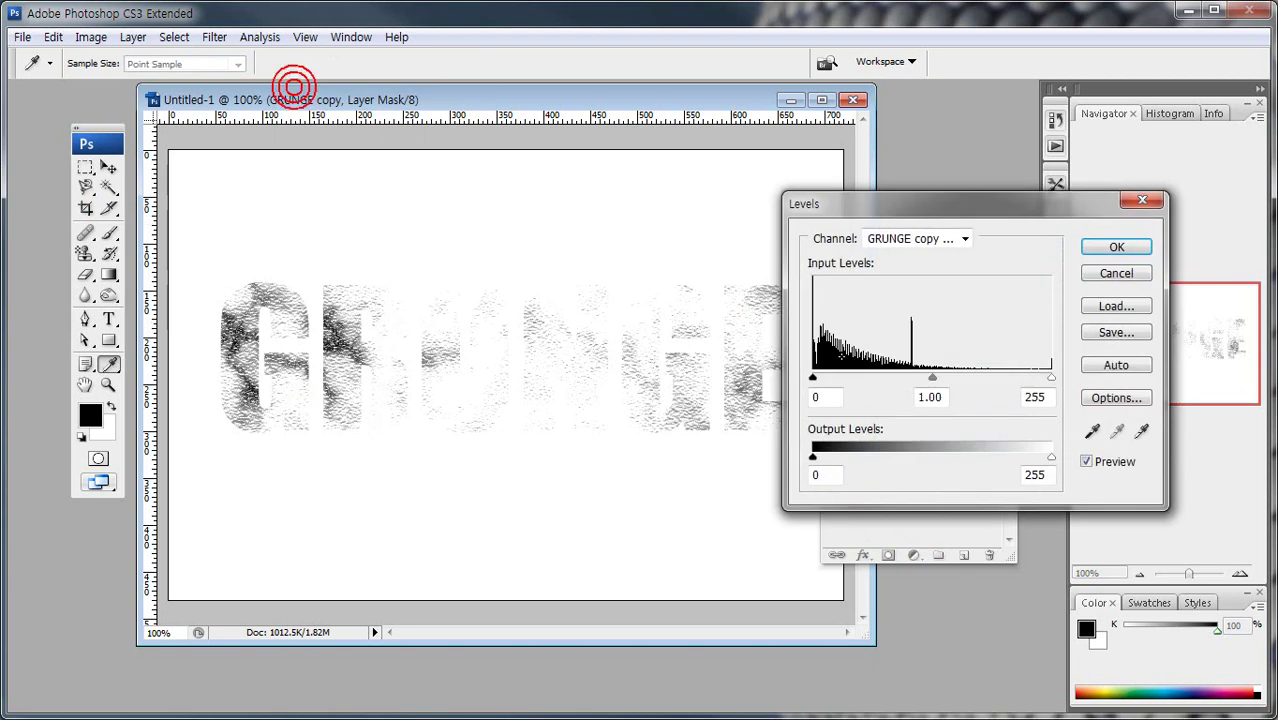
mouse_move(812, 380)
left_mouse_down()
mouse_move(866, 383)
mouse_move(806, 382)
left_mouse_up()
left_click_drag(1048, 383, 853, 397)
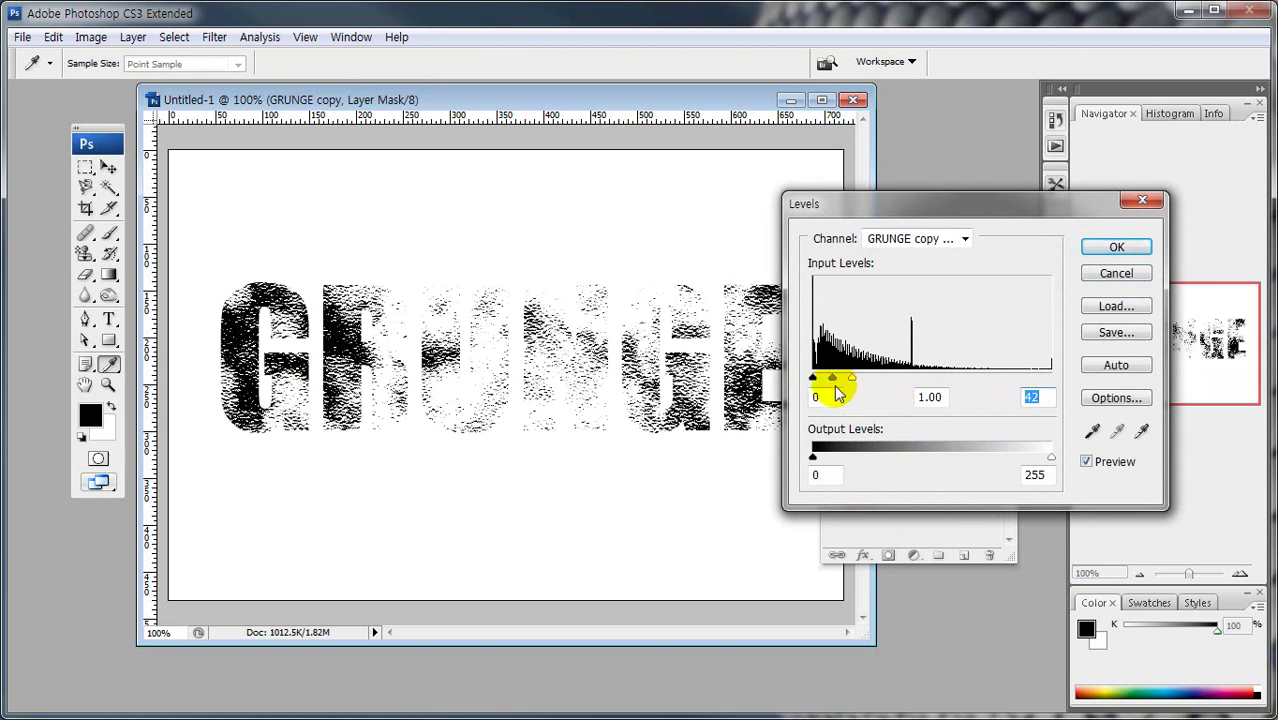
left_click(1113, 273)
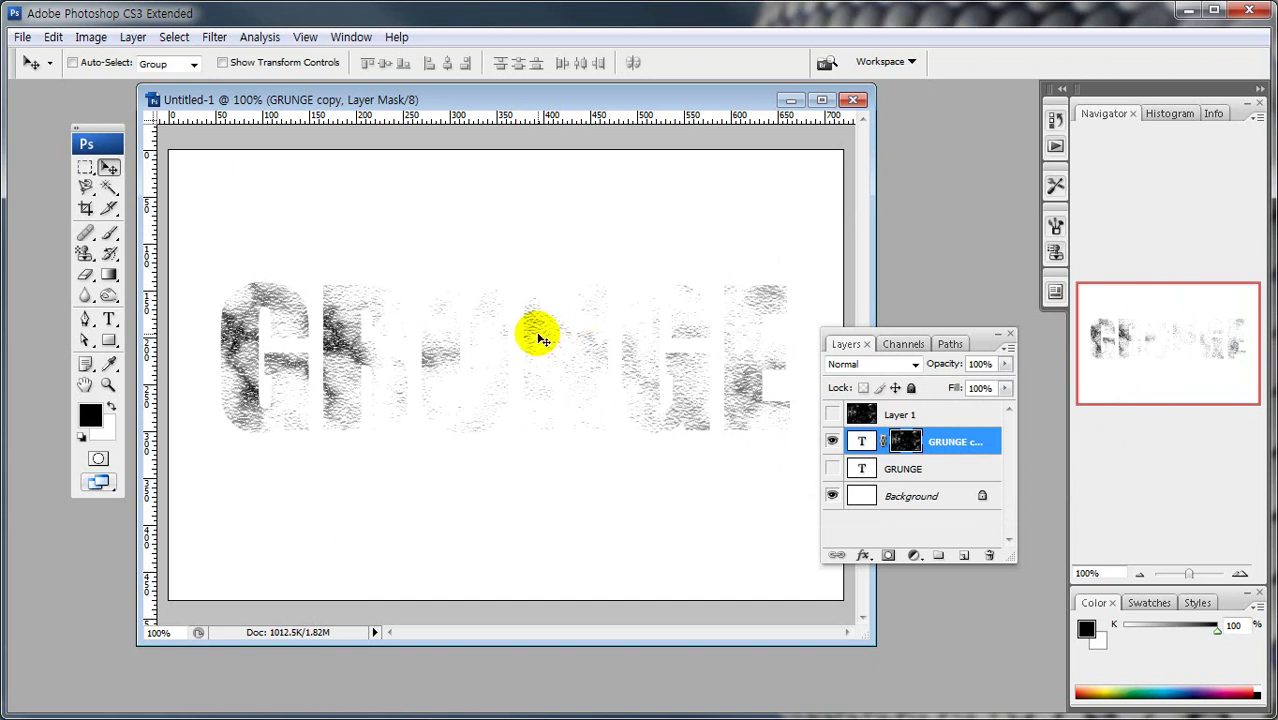
Step: Invert the layer mask of the GRUNGE copy layer
left_click(910, 452)
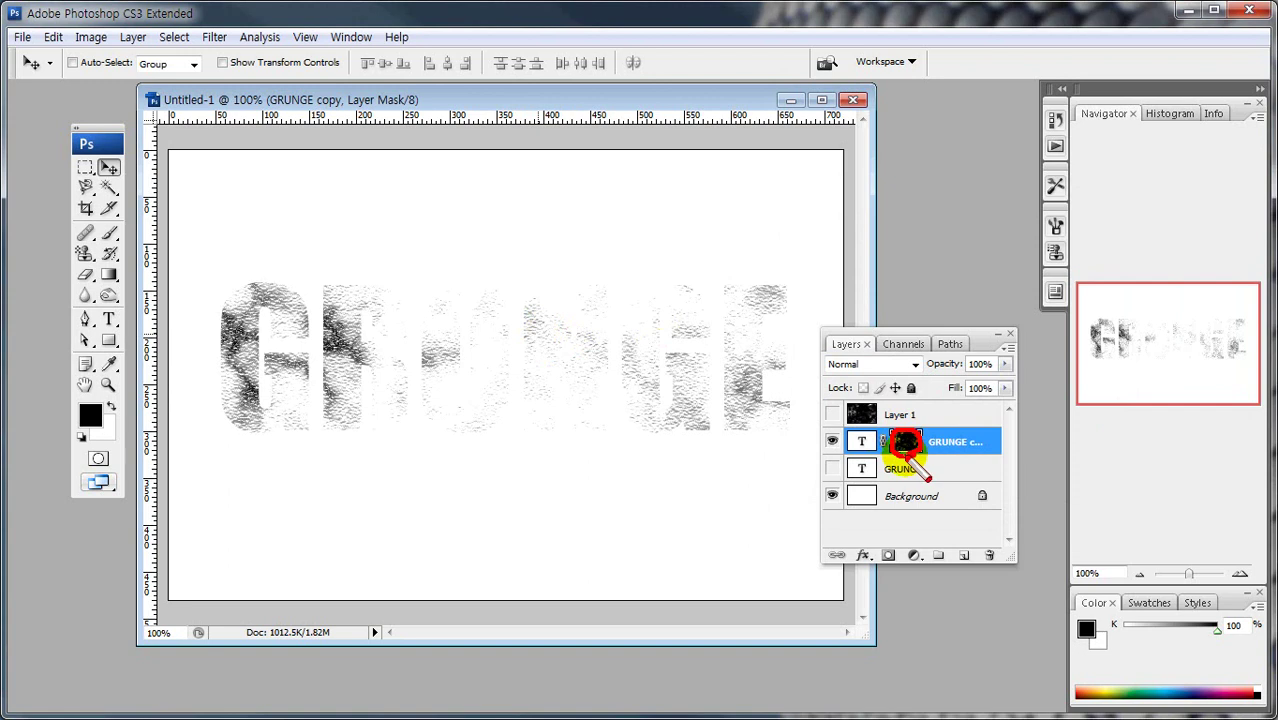
left_click_drag(928, 478, 905, 447)
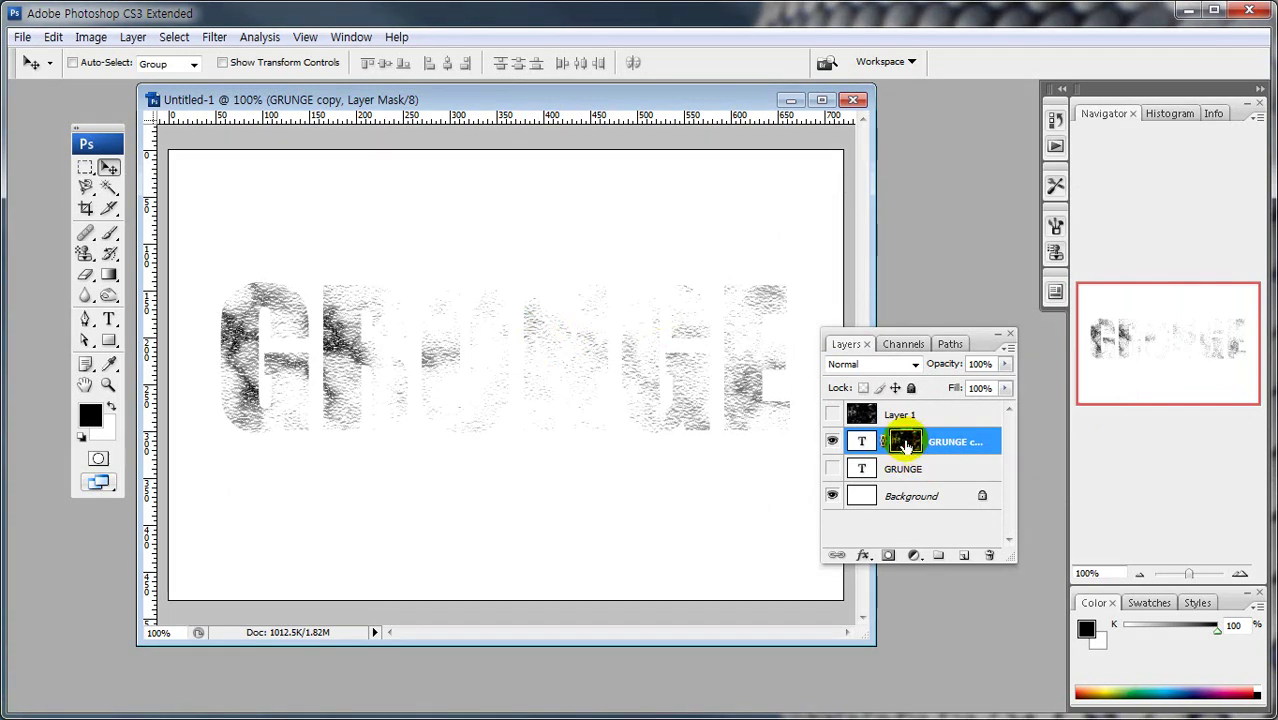
key("ctrl+i")
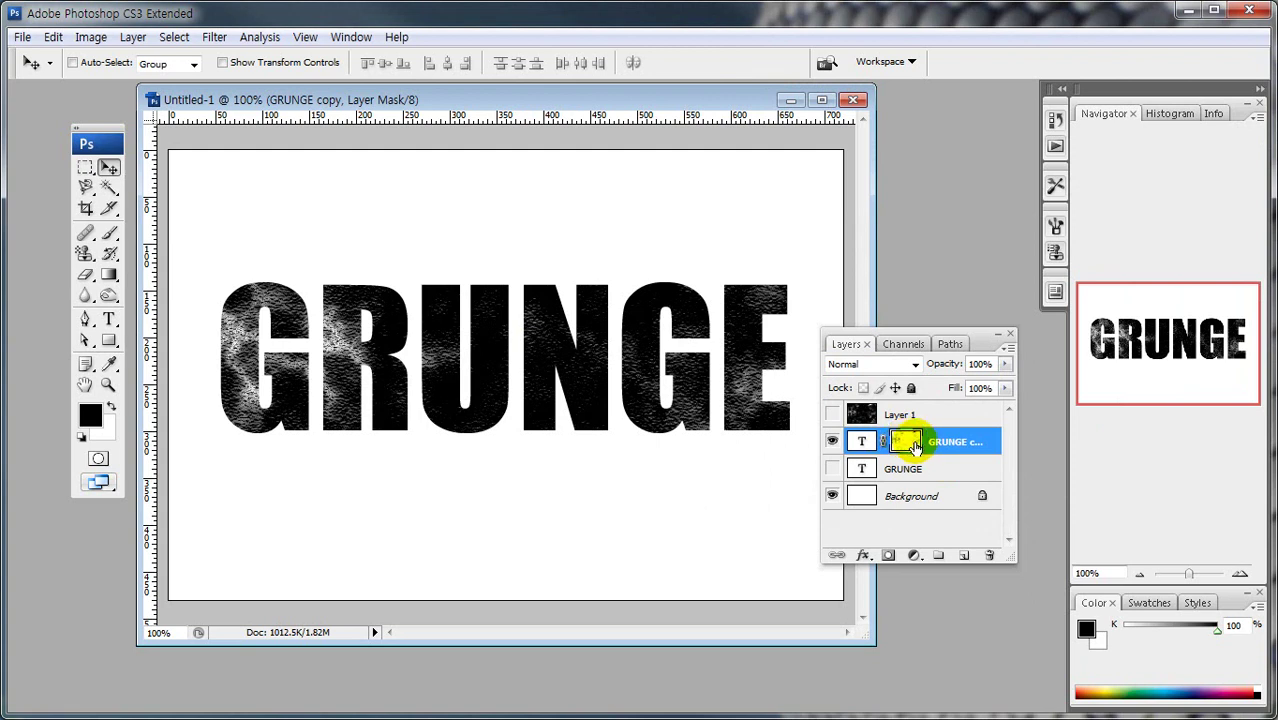
Step: Apply Levels to the GRUNGE copy mask, raising the black input level far toward the white end to roughen the letters
left_click(89, 37)
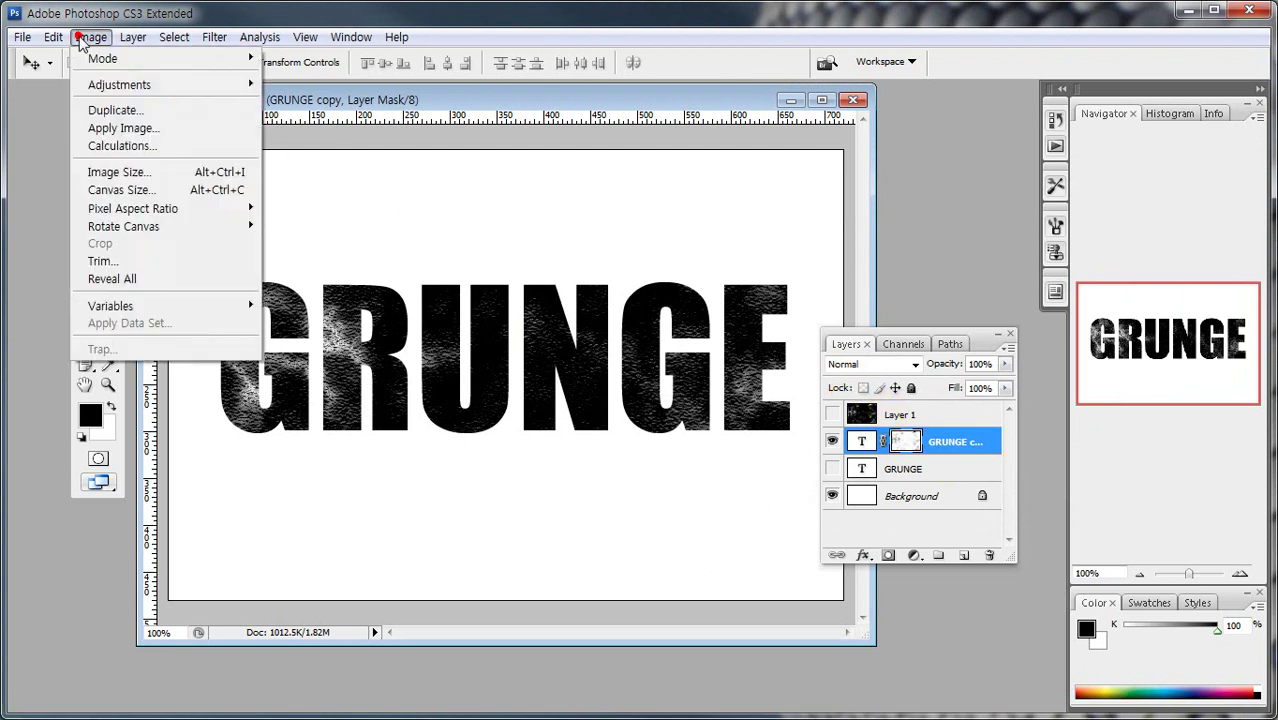
mouse_move(113, 88)
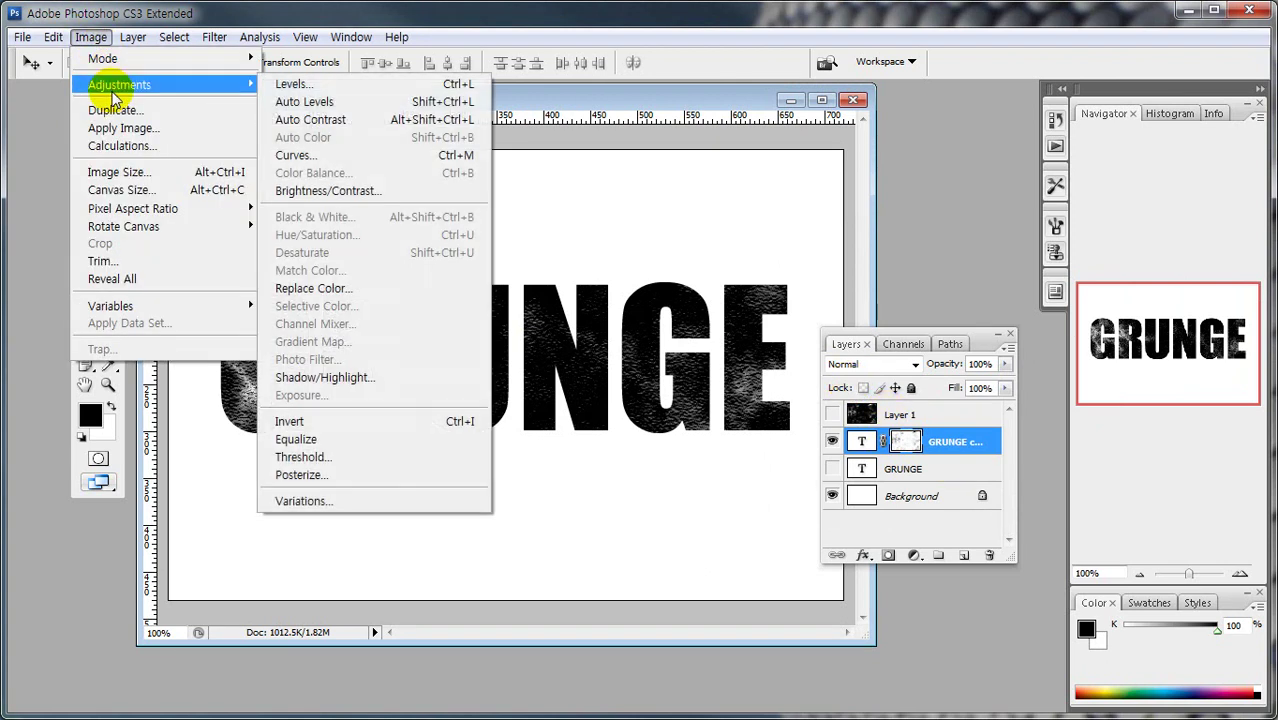
left_click(290, 84)
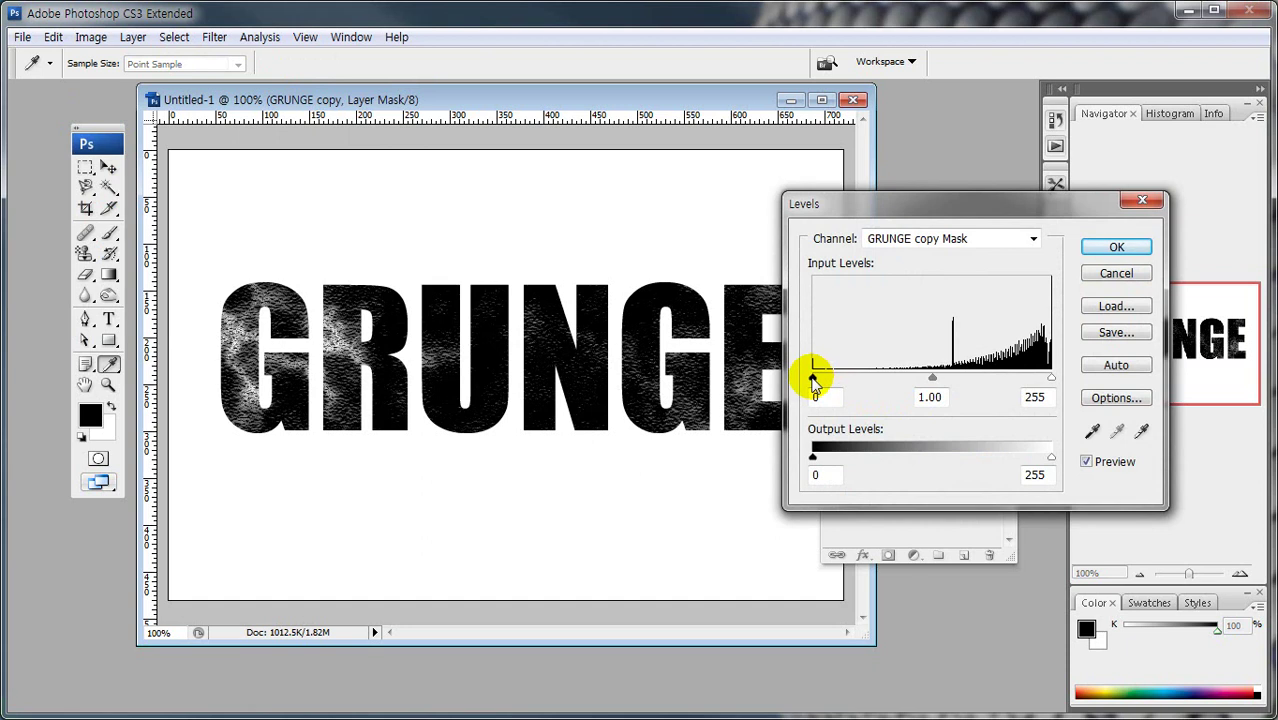
left_click_drag(813, 380, 1014, 381)
left_click(1110, 246)
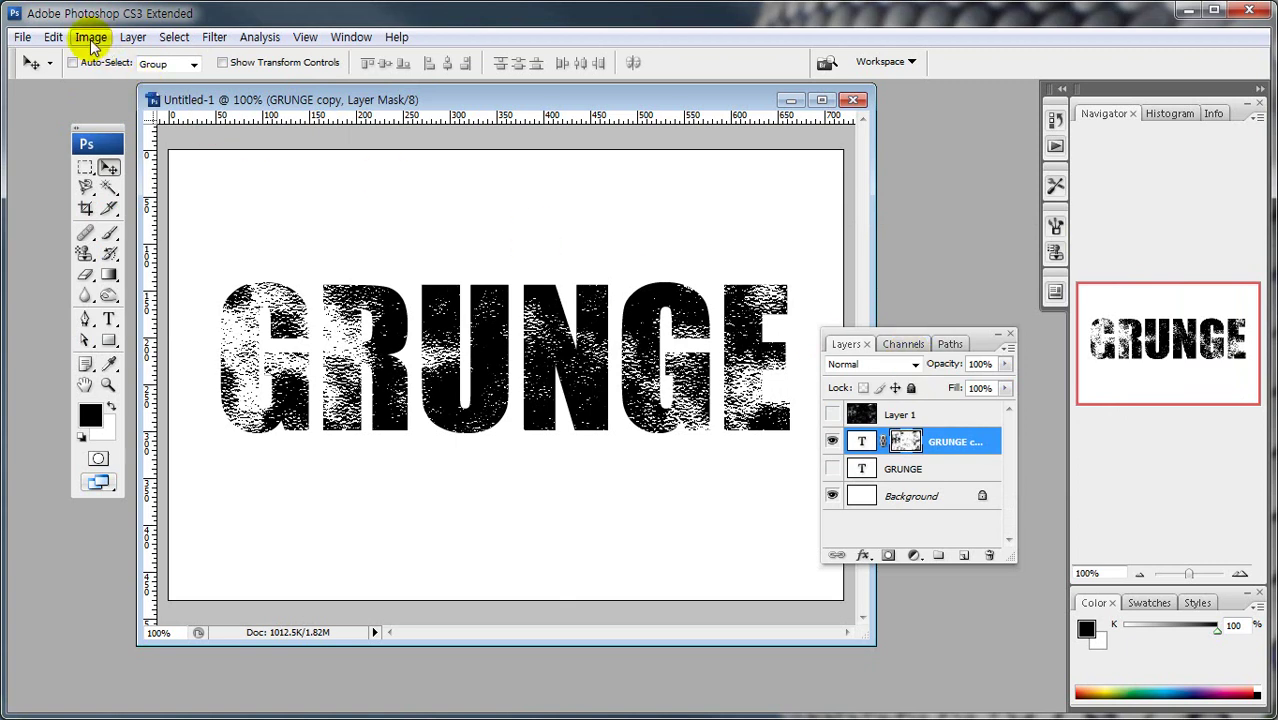
Step: Apply the Median noise filter to the GRUNGE copy layer mask with a radius of 2 pixels
left_click(214, 37)
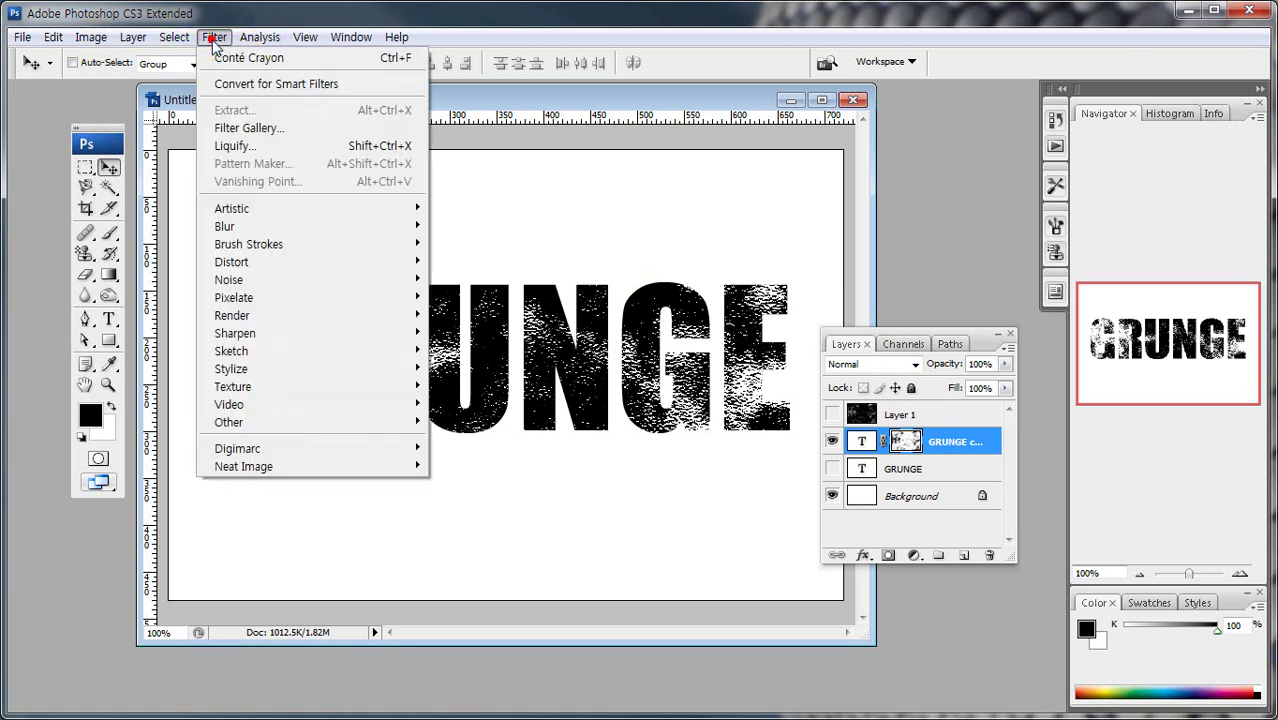
mouse_move(265, 280)
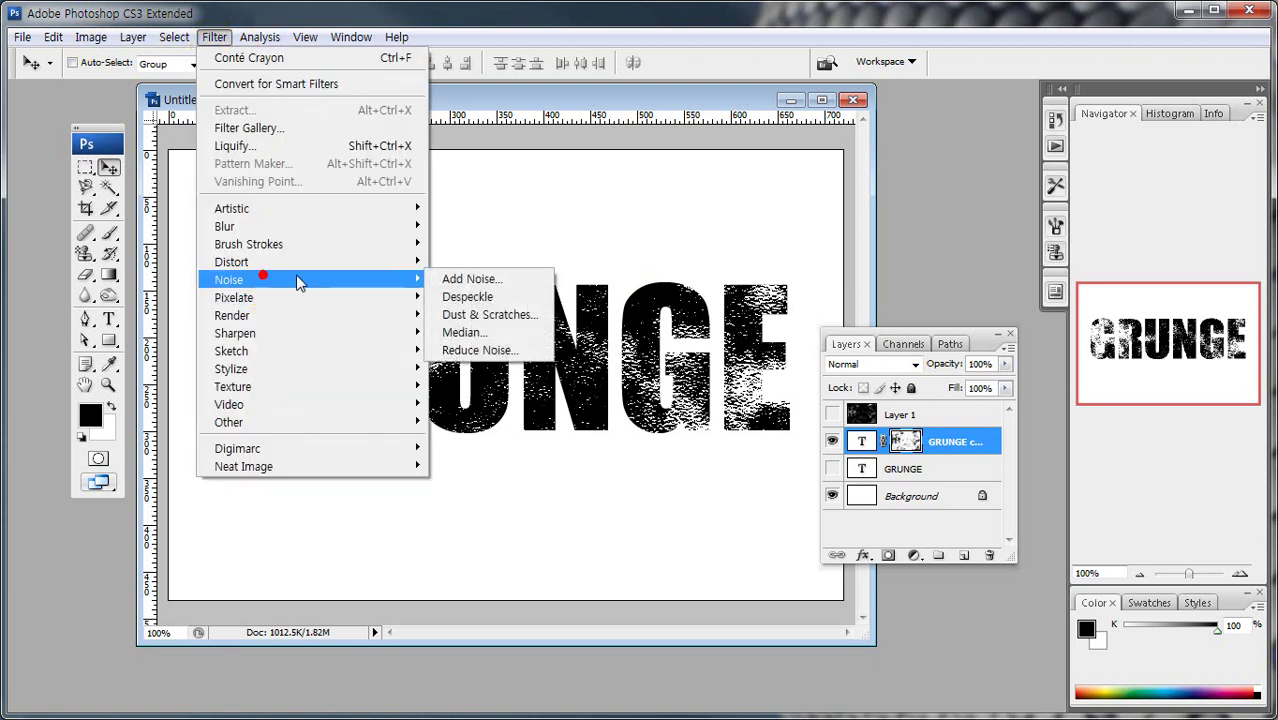
left_click(455, 332)
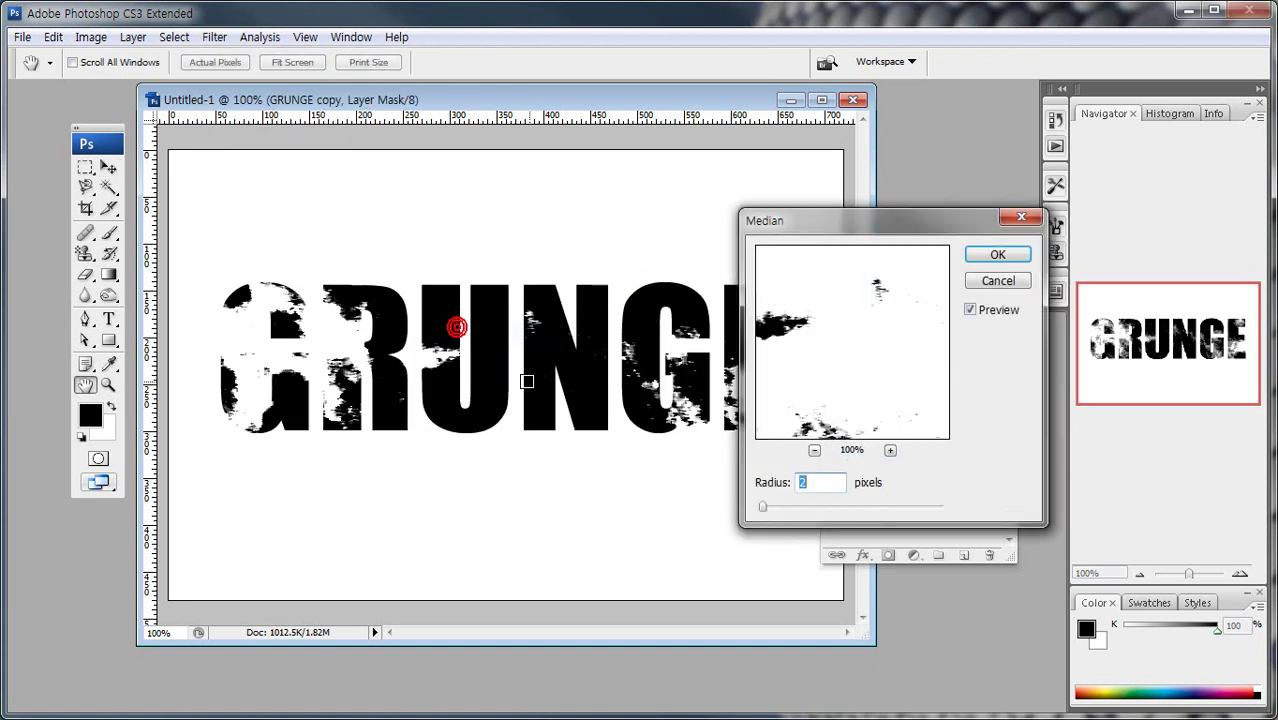
type("3")
double_click(807, 482)
type("2")
left_click_drag(778, 226, 808, 215)
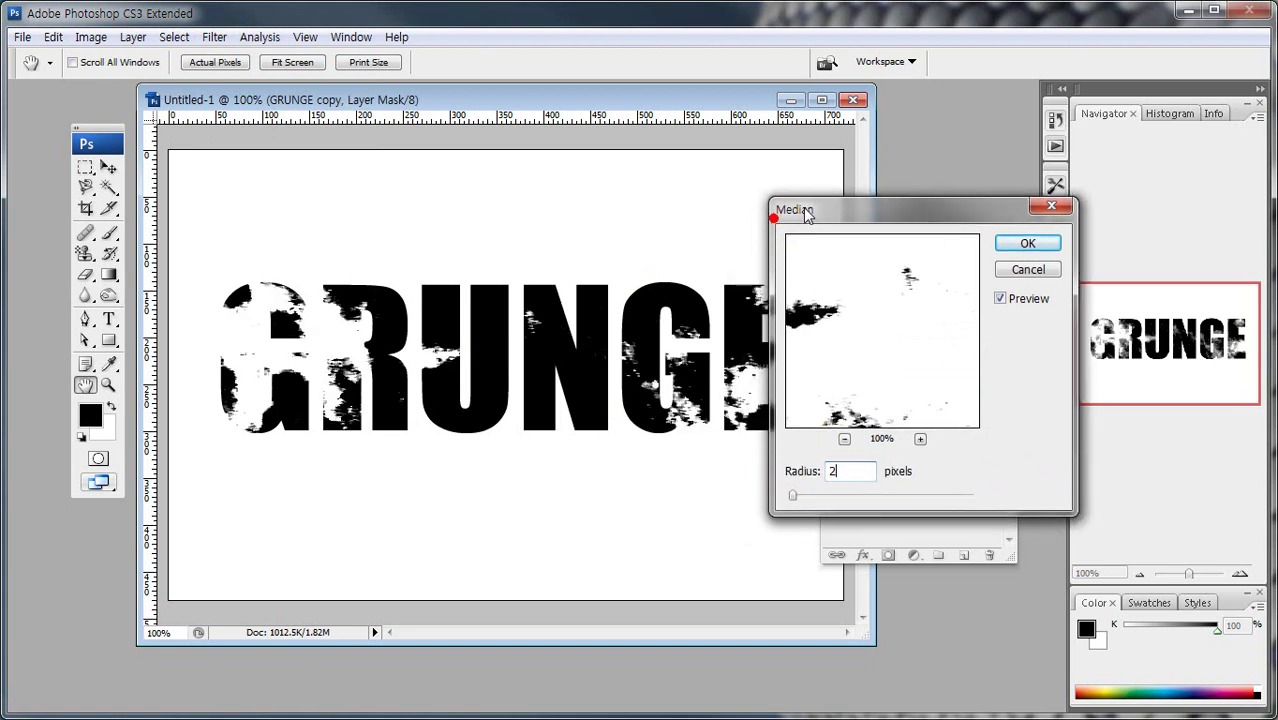
left_click(1020, 248)
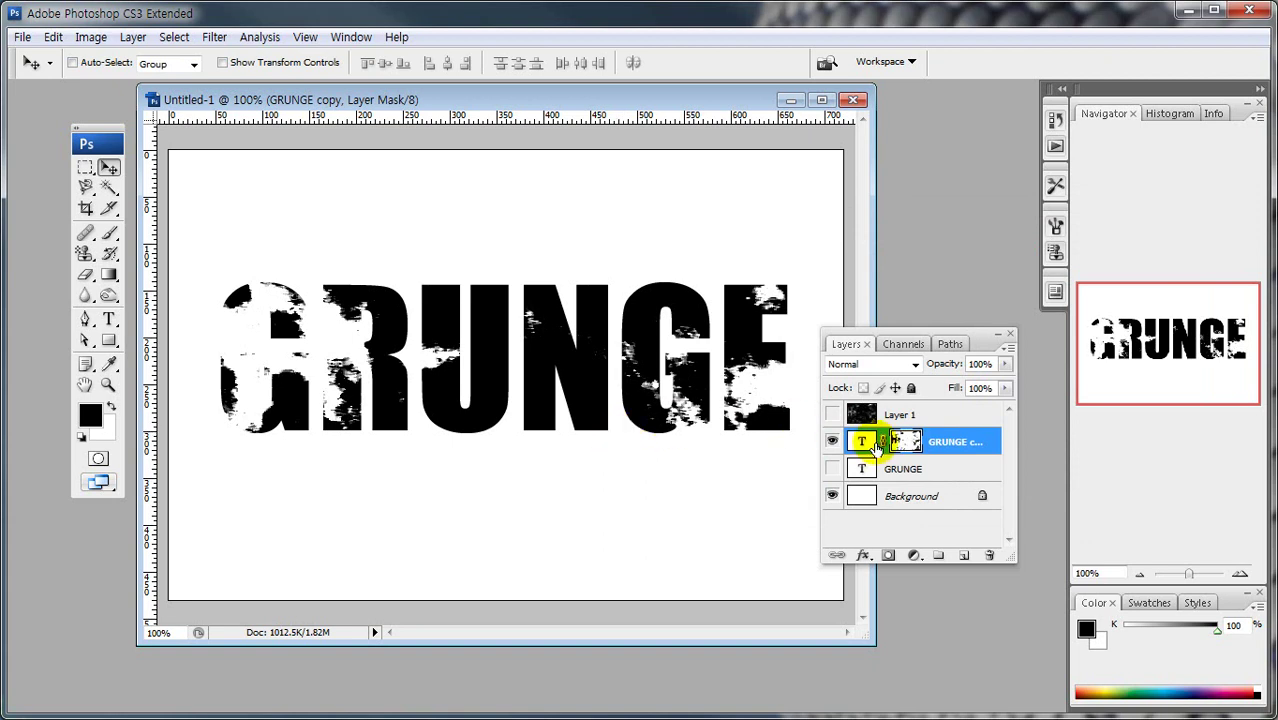
Step: Set the GRUNGE copy layer's blending mode to Dissolve and its fill to 90%, then 95%
left_click(938, 442)
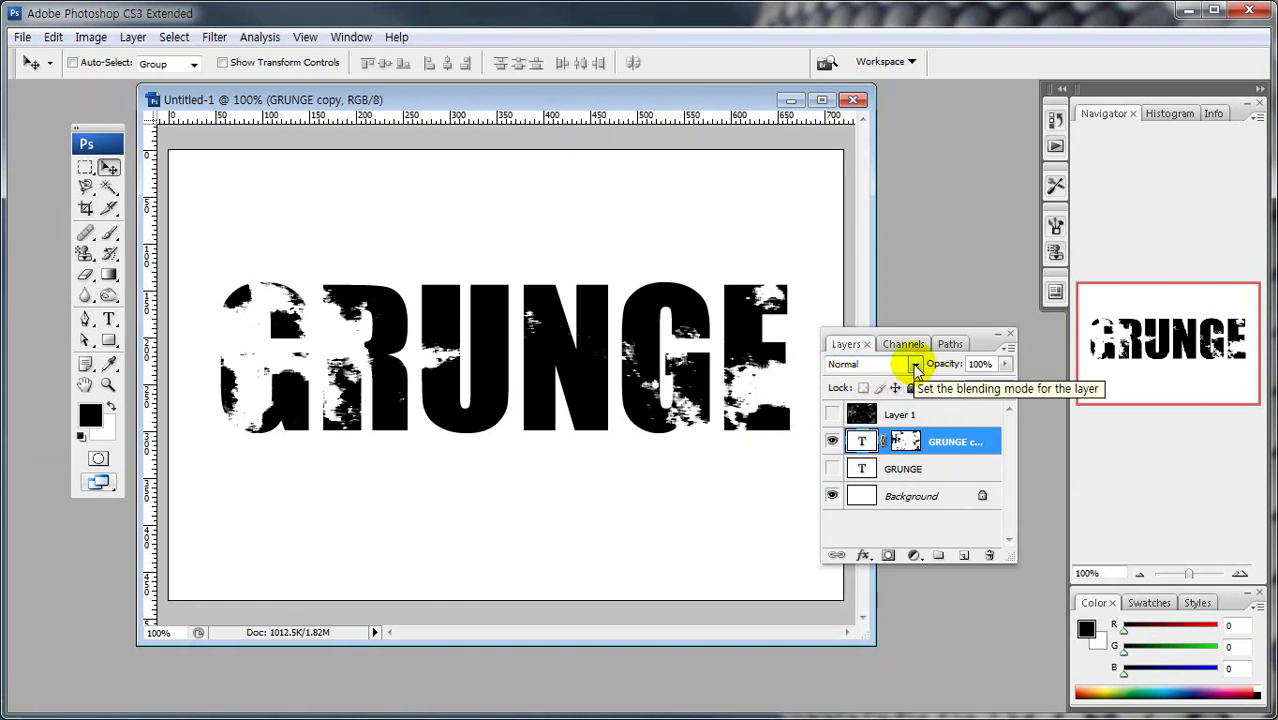
left_click(916, 366)
left_click(866, 392)
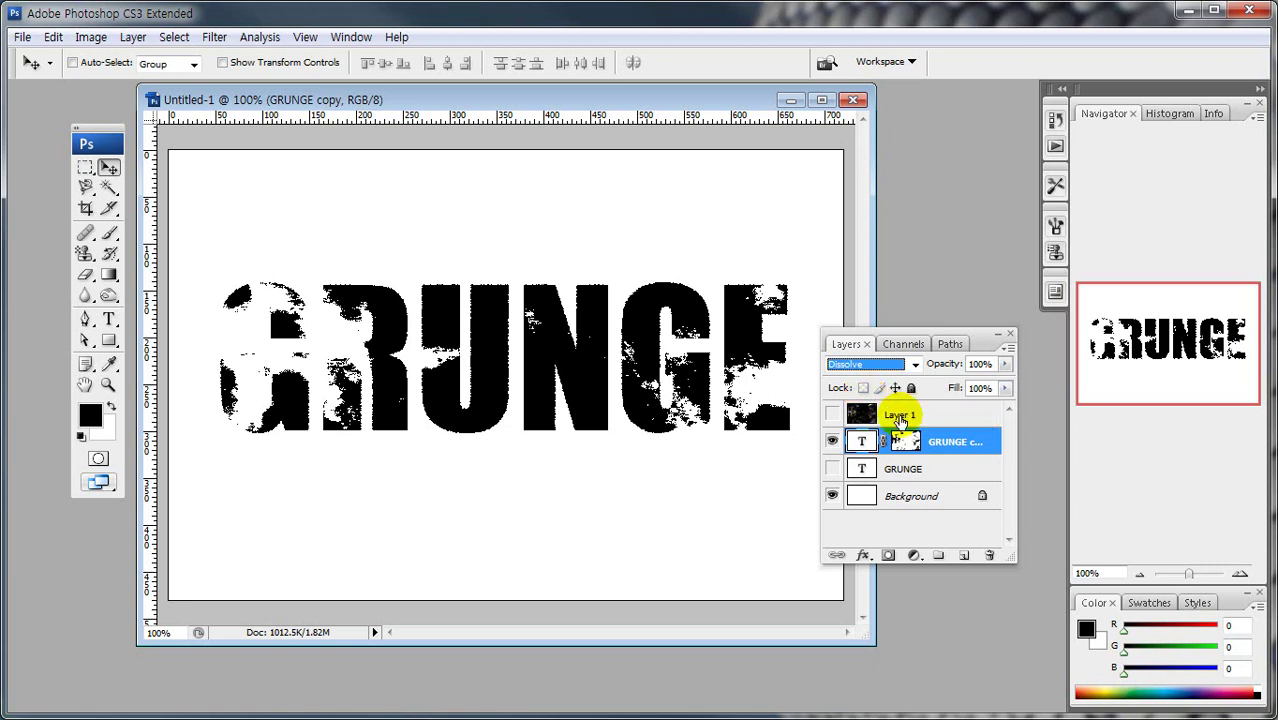
left_click(990, 388)
type("90")
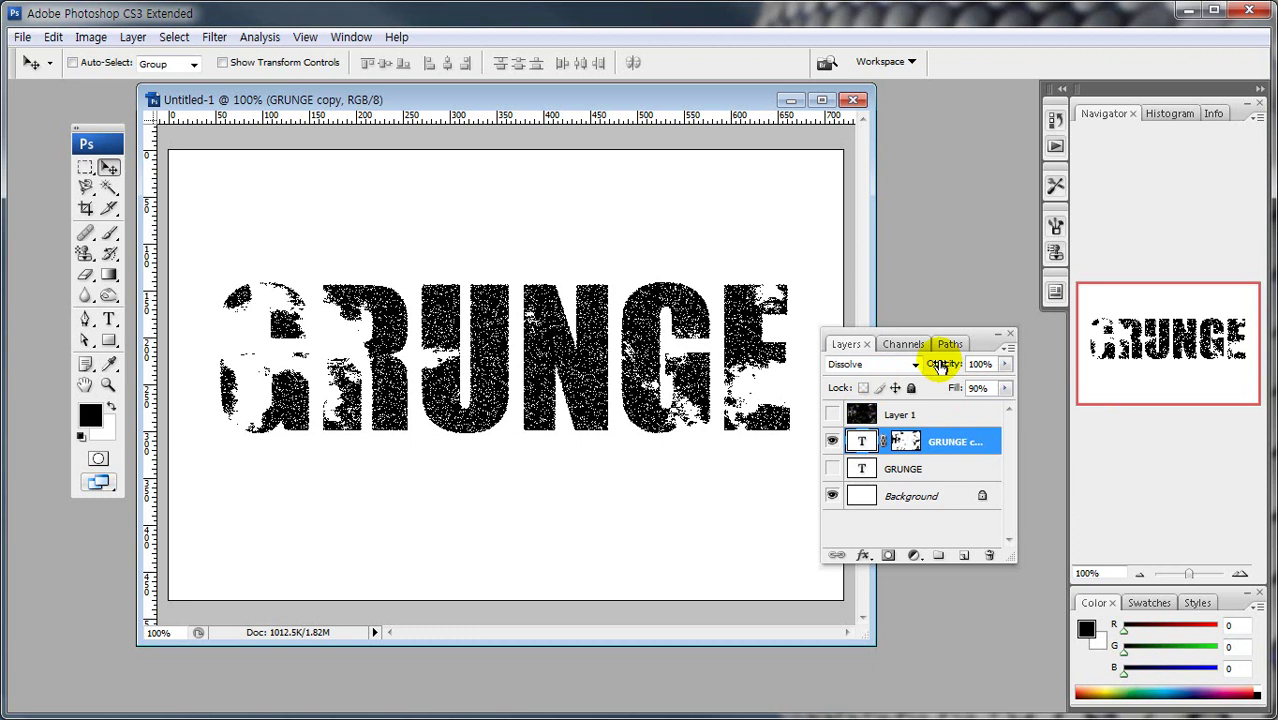
left_click(984, 388)
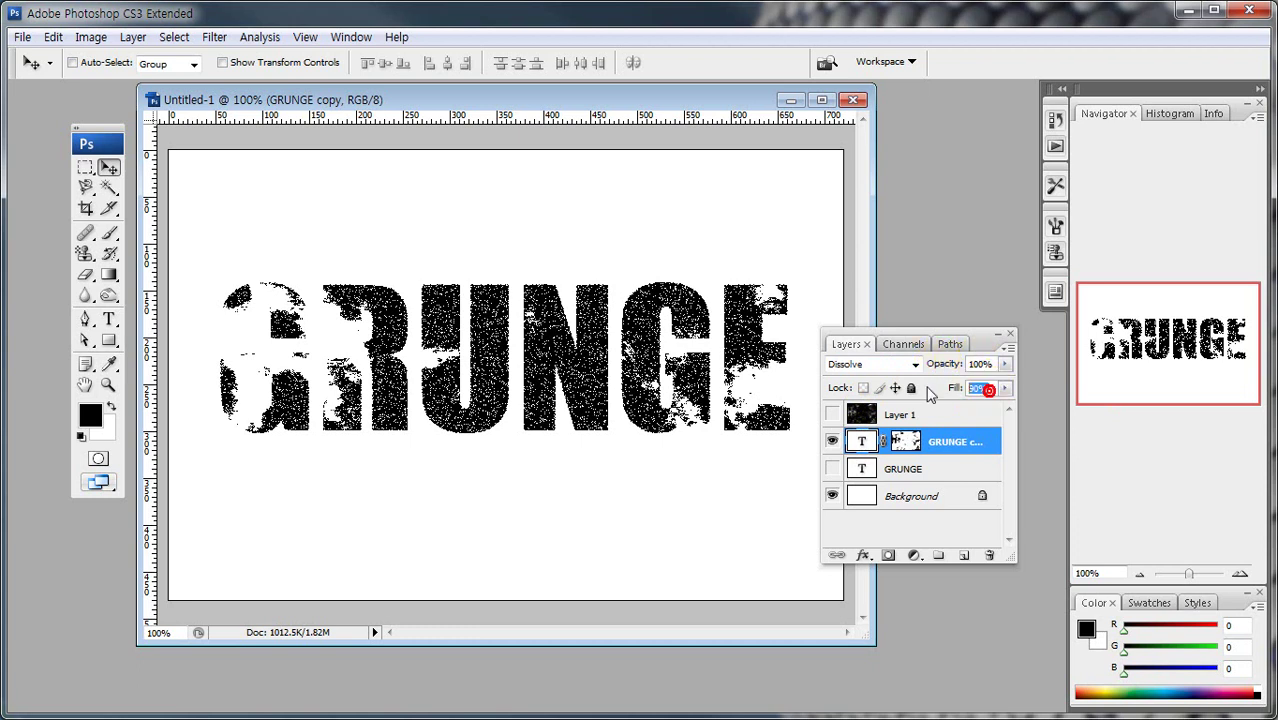
type("95")
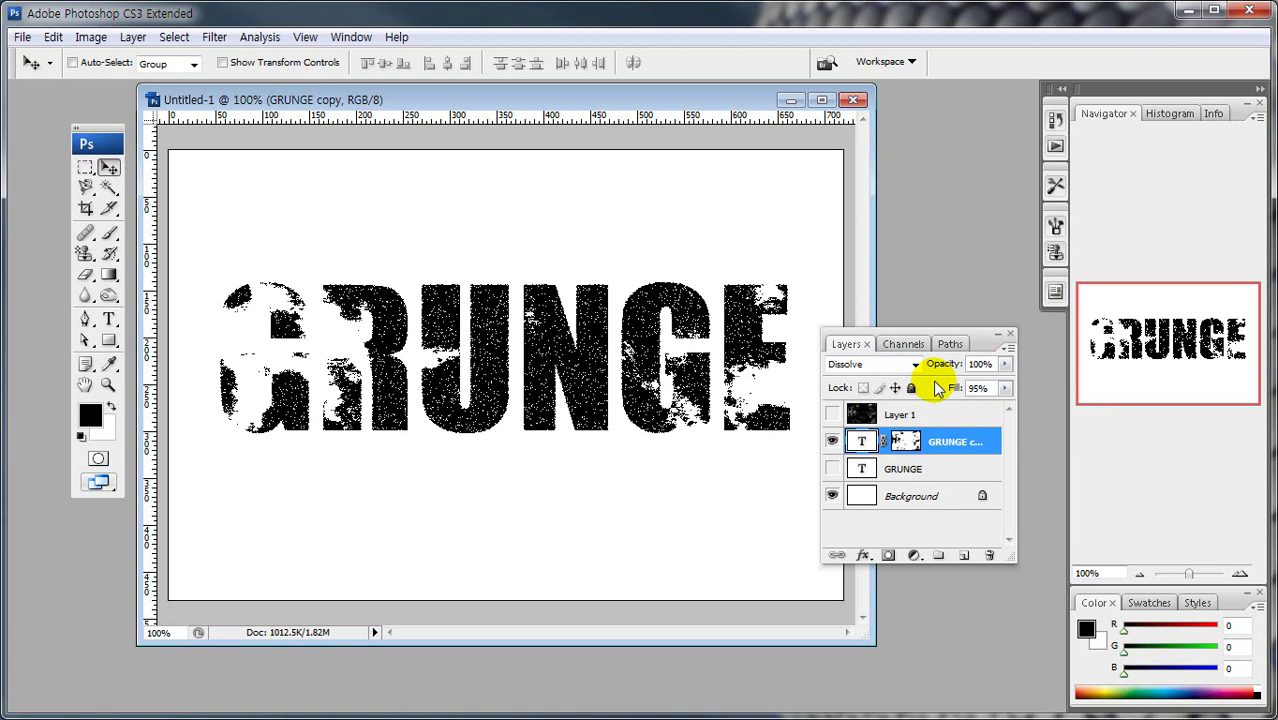
Step: Show the original GRUNGE layer, set it to Dissolve blending, and try fill values of 50%, 70% and 40%
left_click(832, 468)
left_click(877, 470)
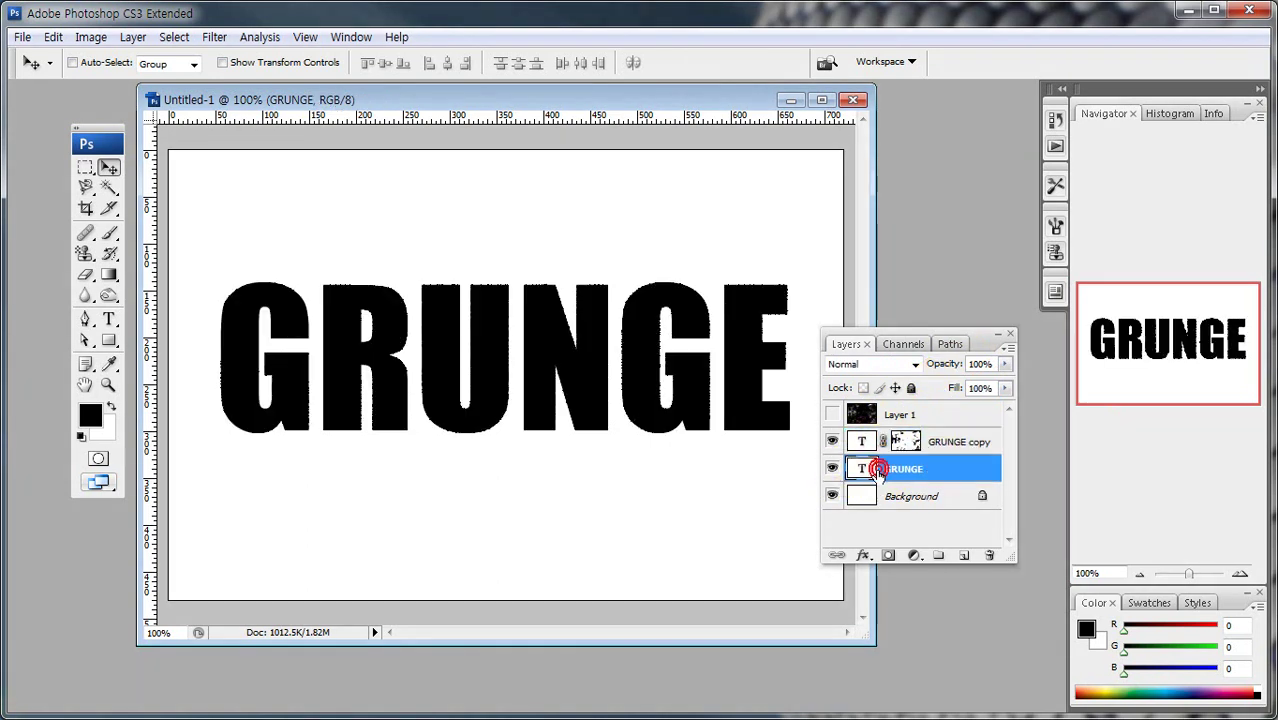
left_click(889, 366)
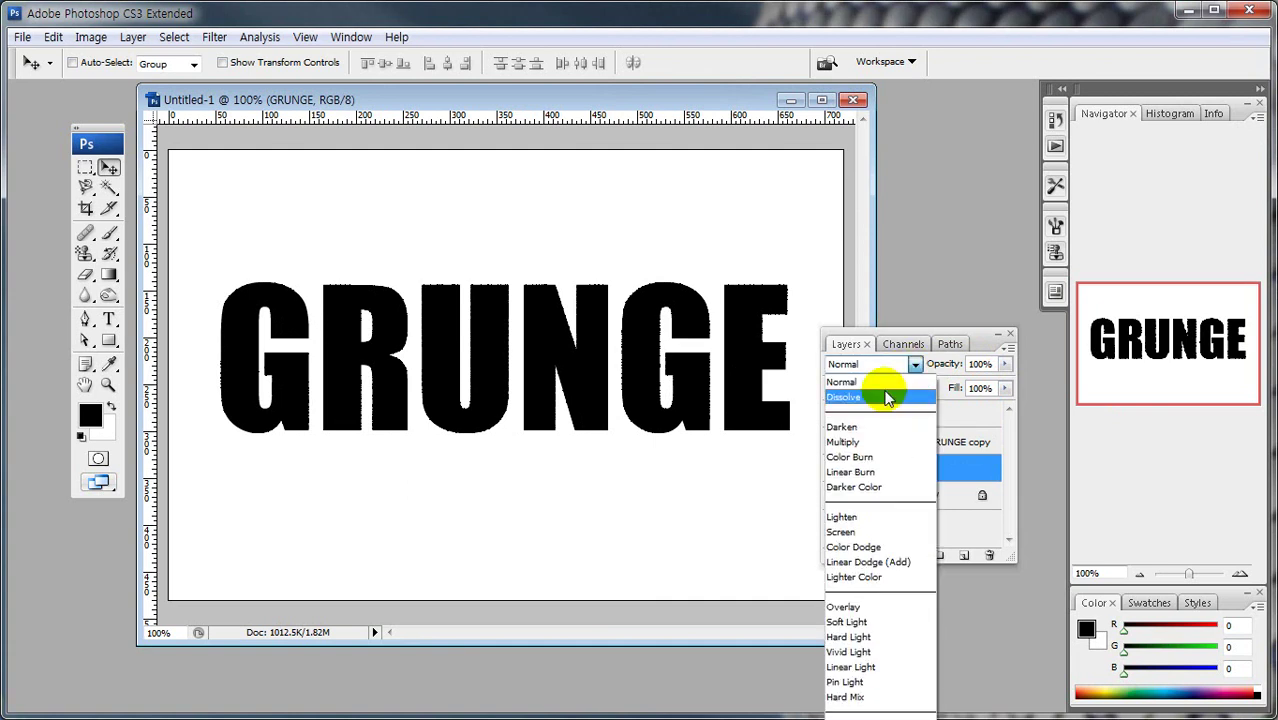
left_click(887, 398)
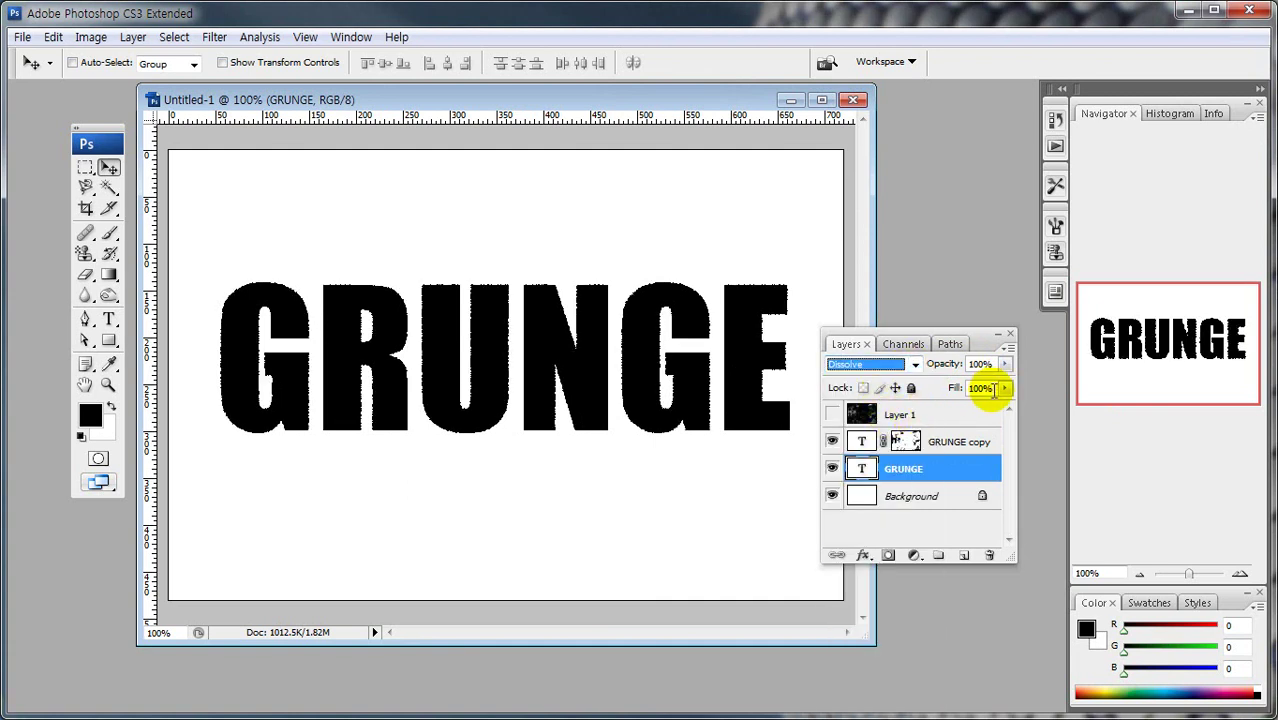
left_click(980, 388)
type("50")
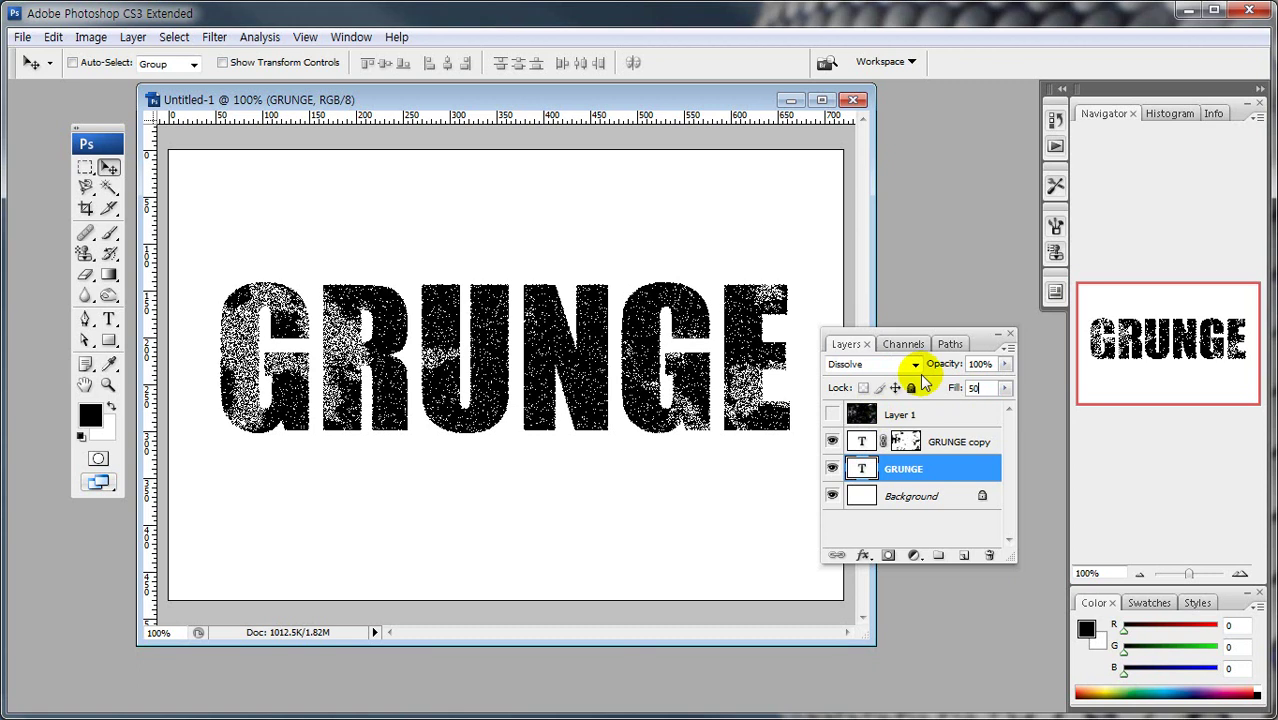
key("BackSpace")
key("BackSpace")
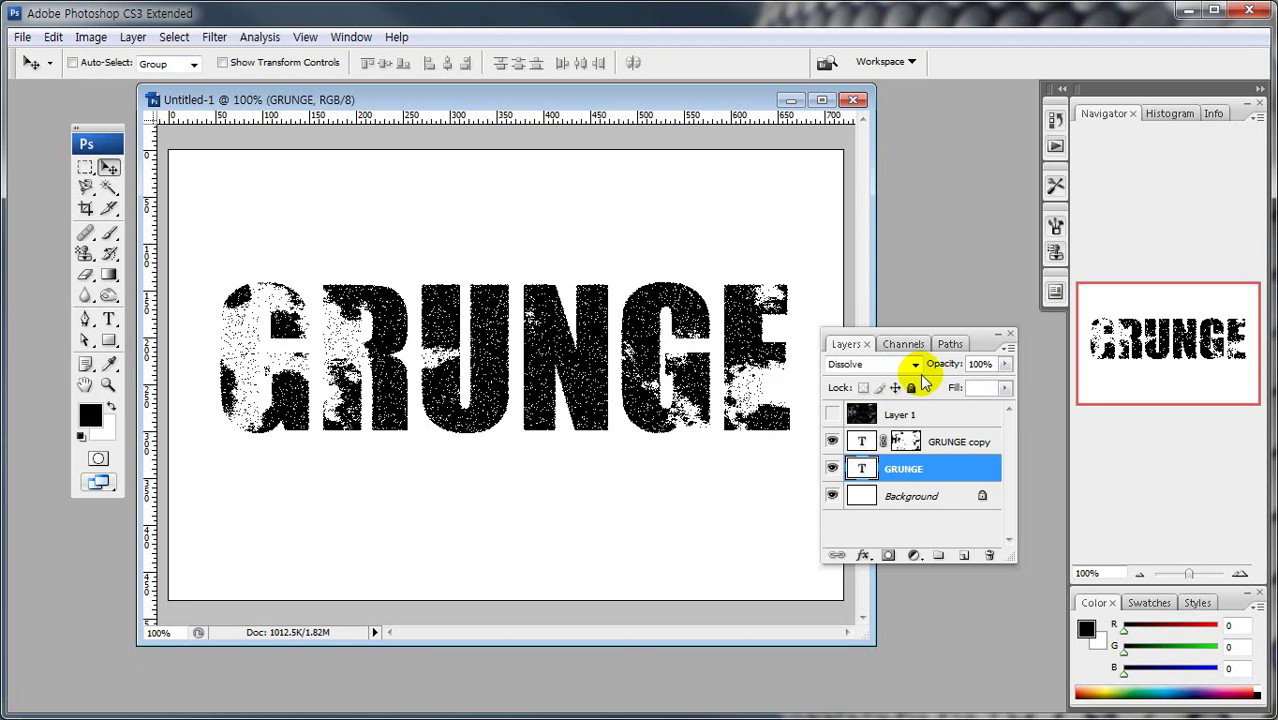
type("70")
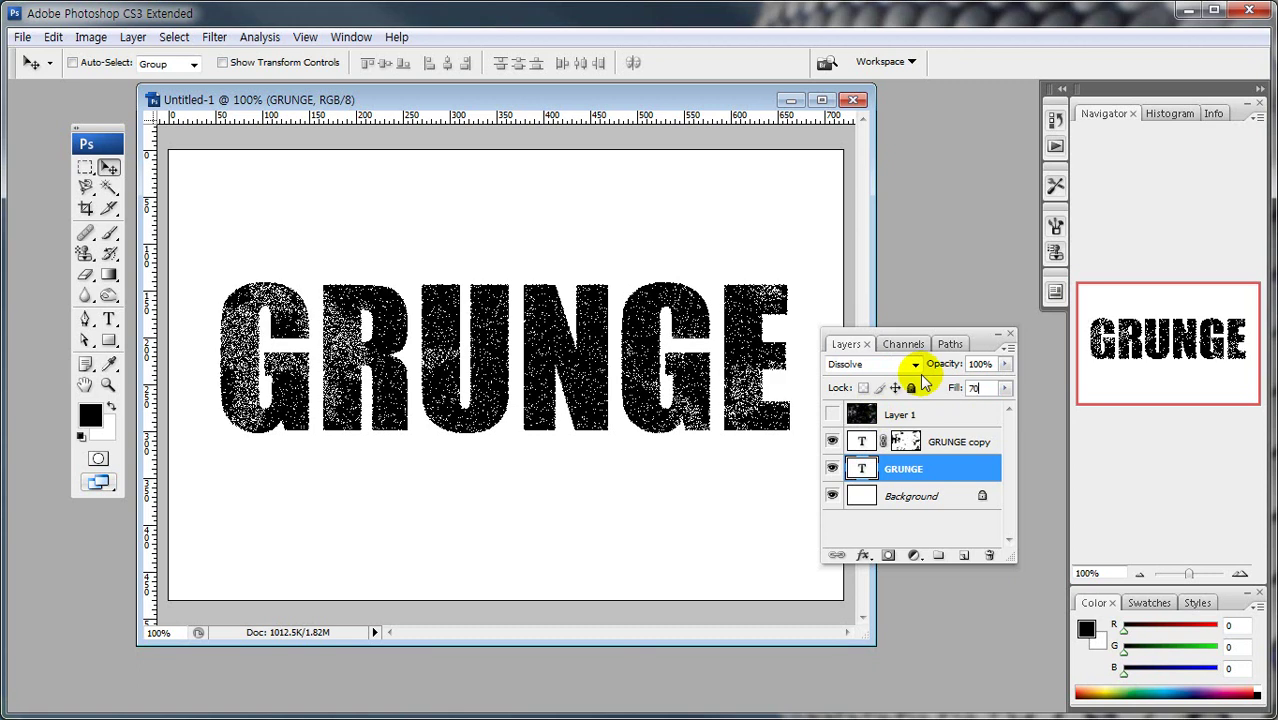
key("BackSpace")
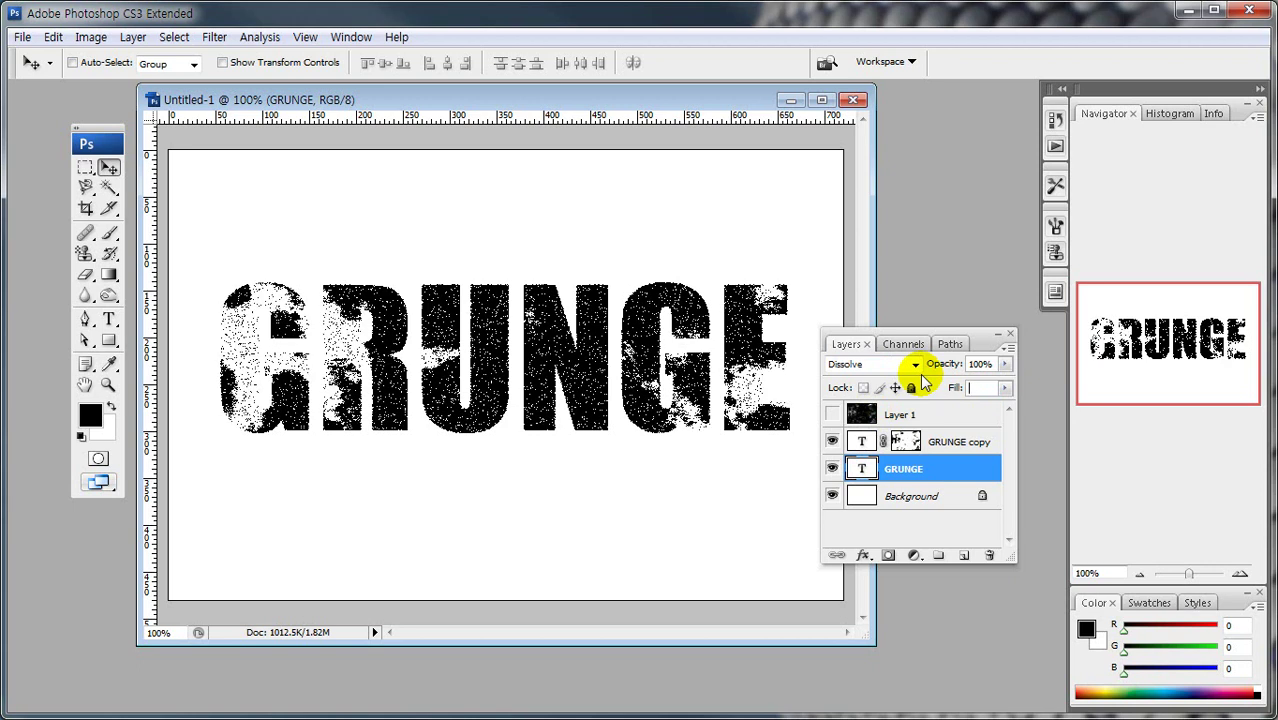
type("40")
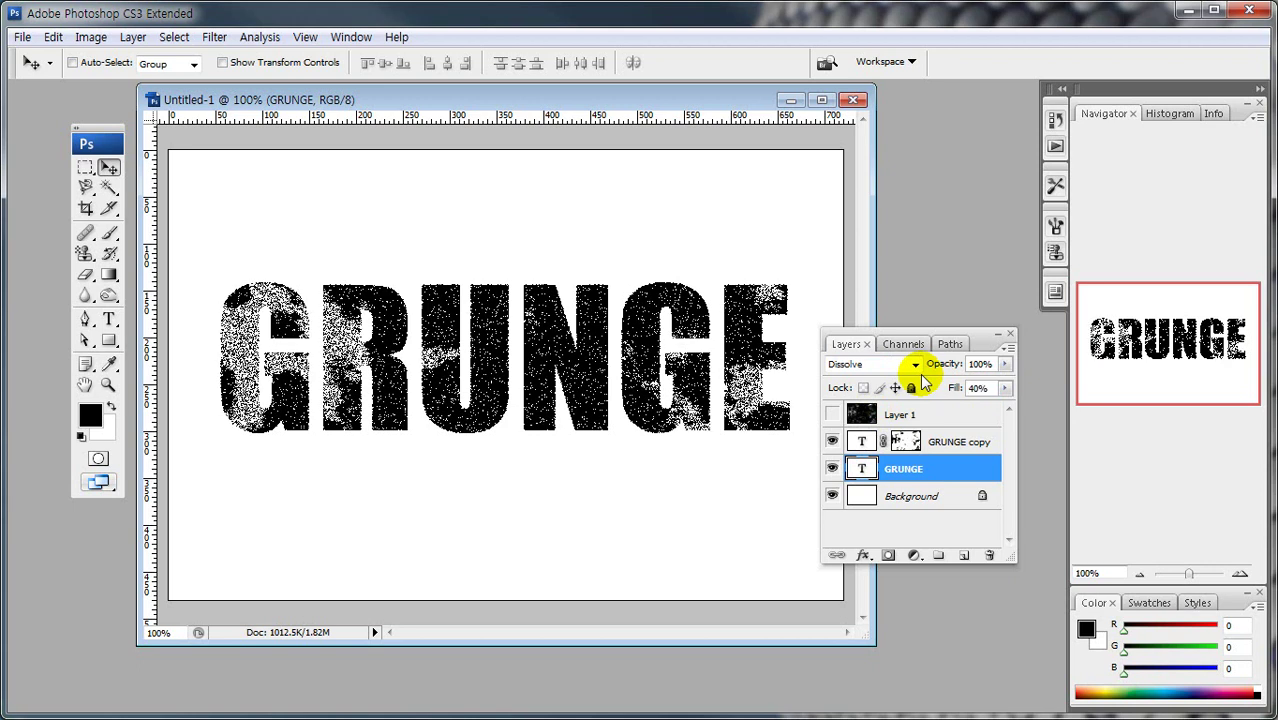
left_click(897, 474)
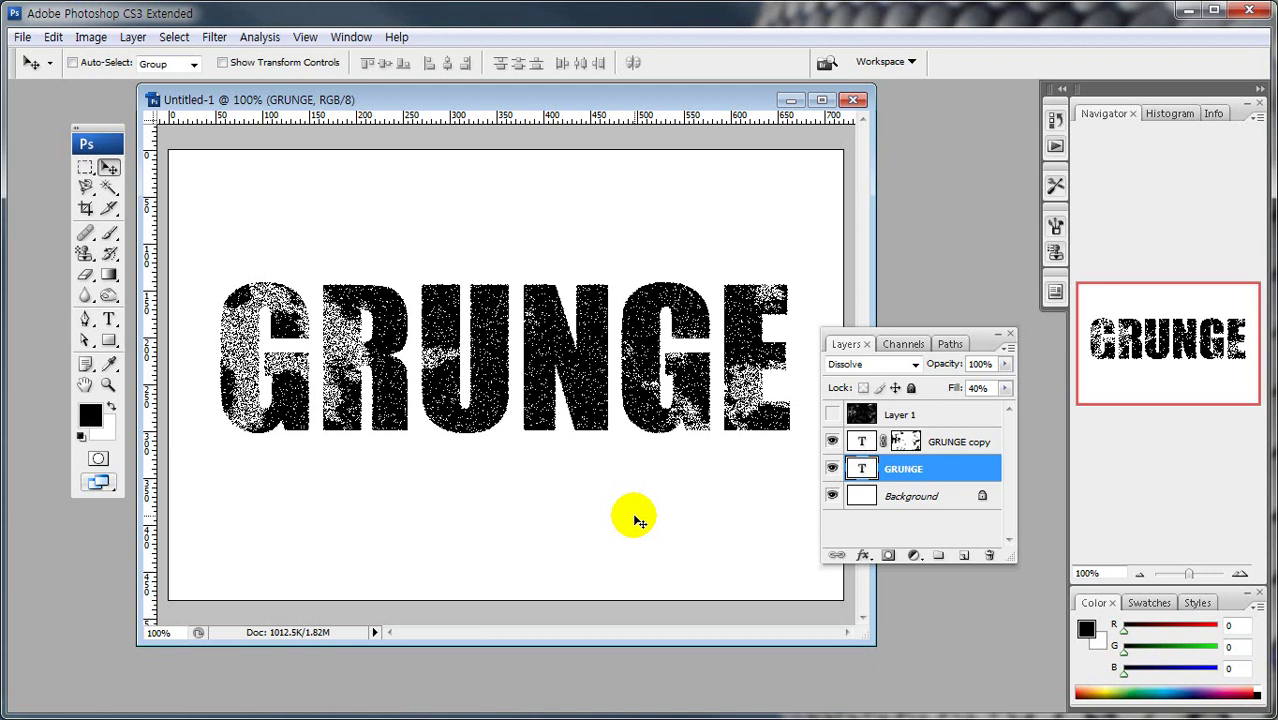
Step: Return the original GRUNGE layer to Normal blending and hide it
left_click(914, 364)
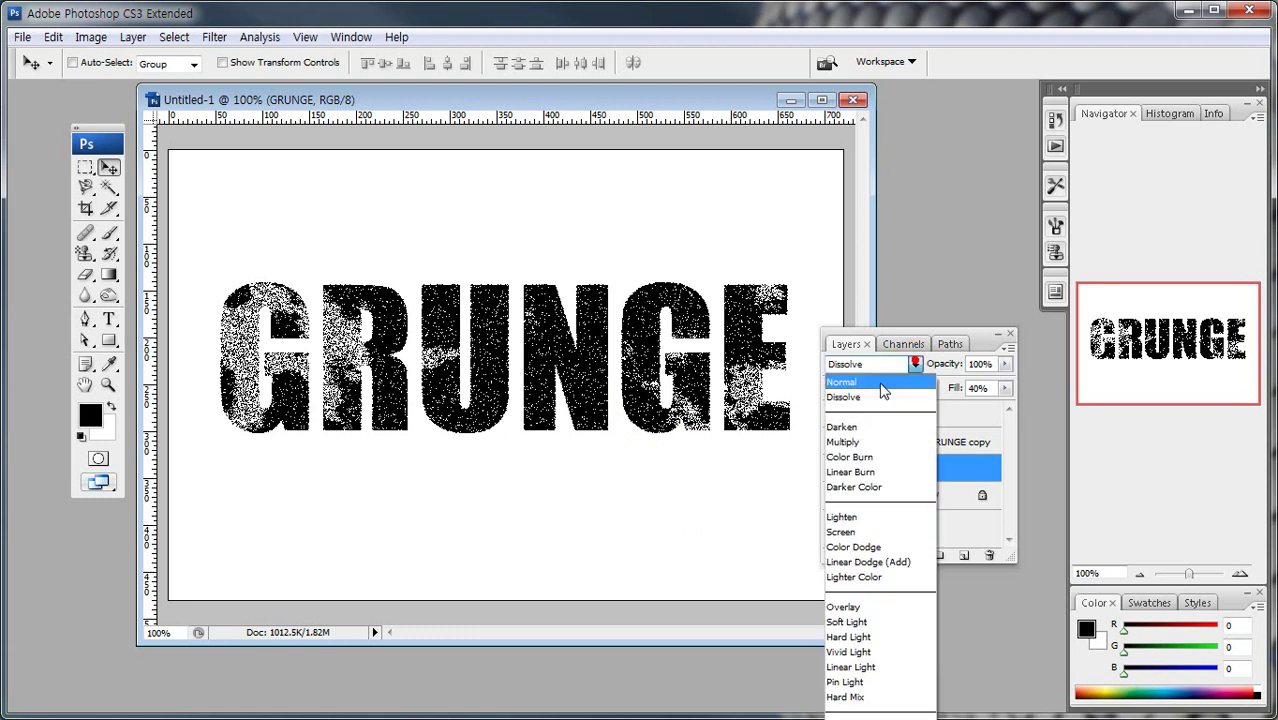
left_click(880, 383)
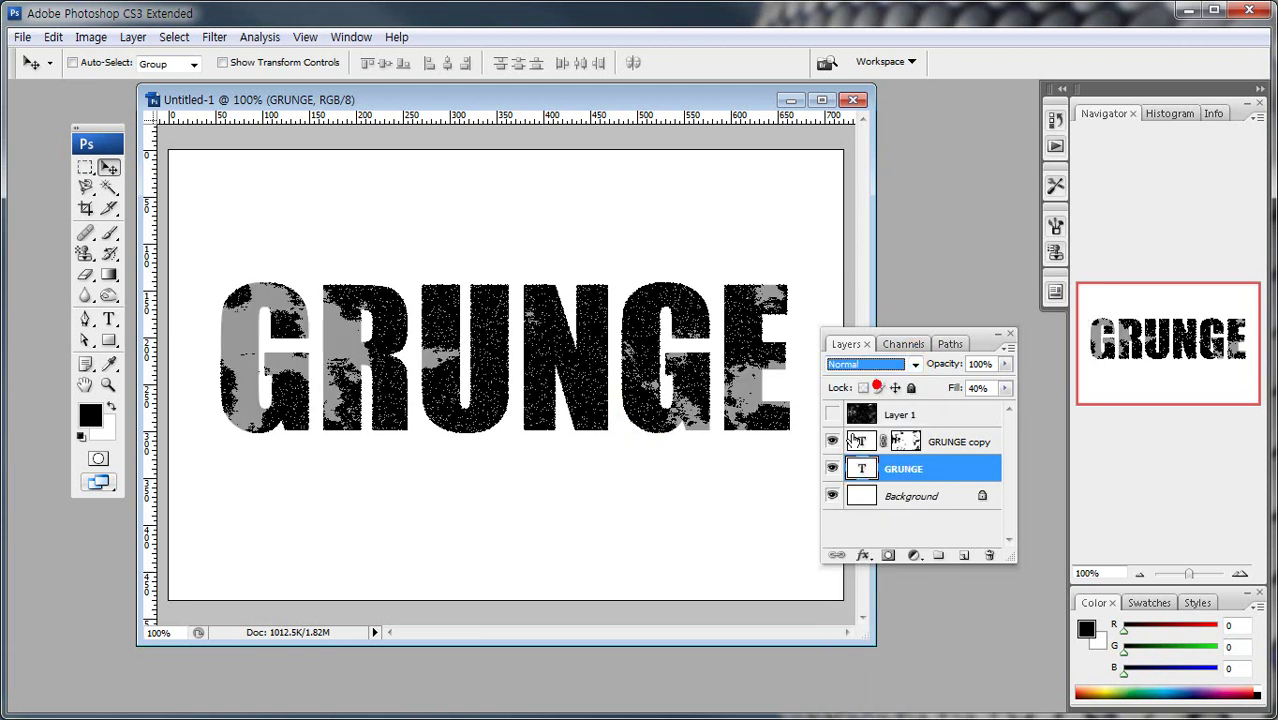
left_click(832, 468)
Step: Return the GRUNGE copy layer to Normal blending with a fill of 100%
left_click(925, 448)
left_click(914, 364)
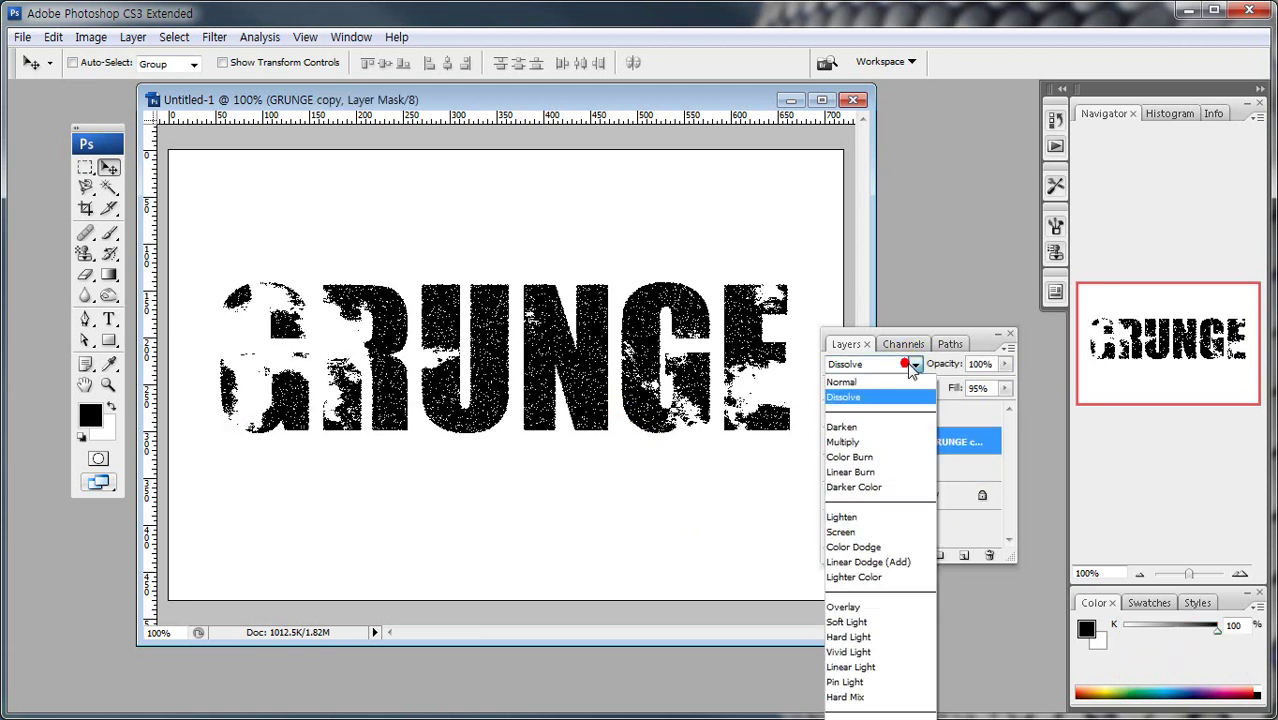
left_click(882, 377)
left_click(990, 391)
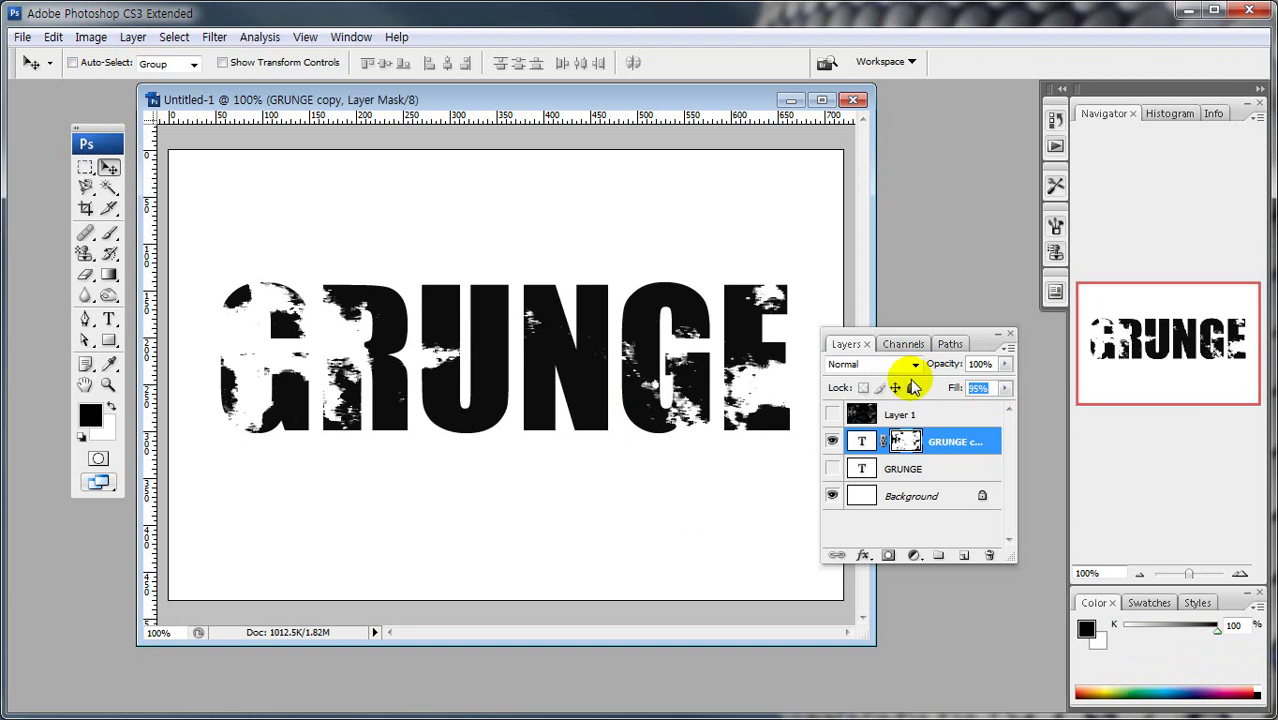
type("100")
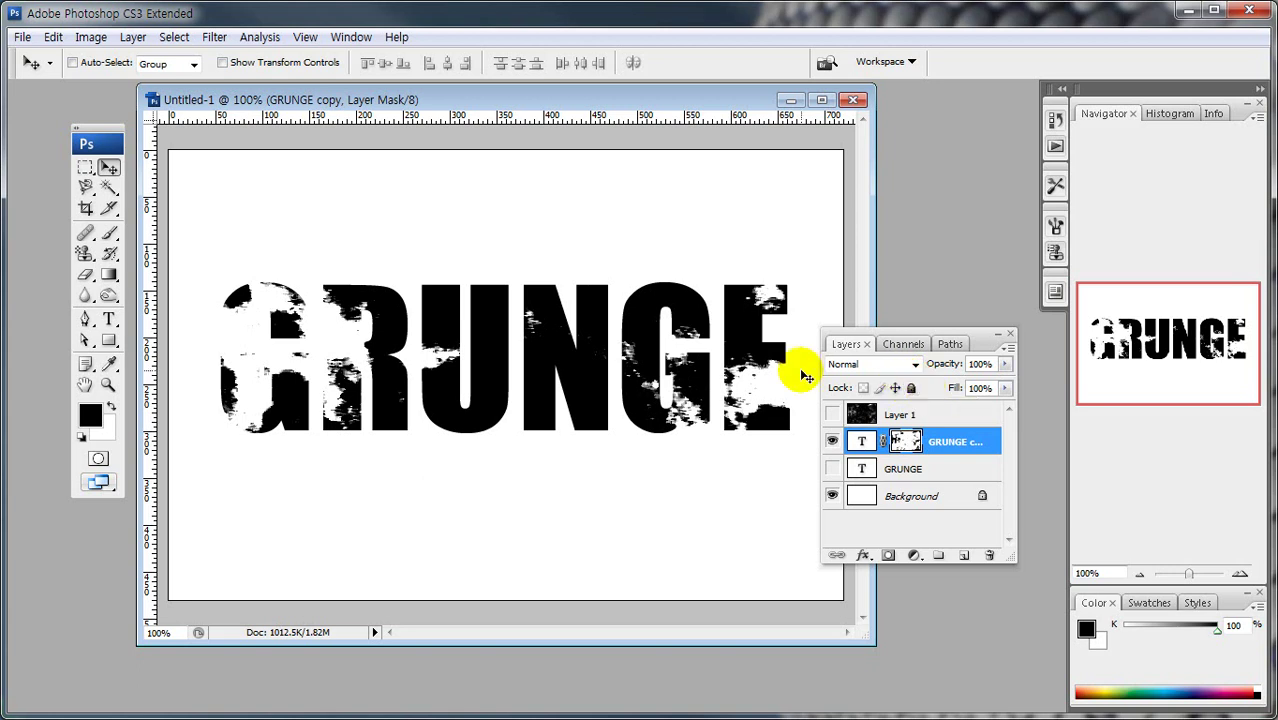
Step: Create a new 720 by 480 pixel RGB document at 72 pixels/inch with a white background, and enlarge its window
left_click(22, 37)
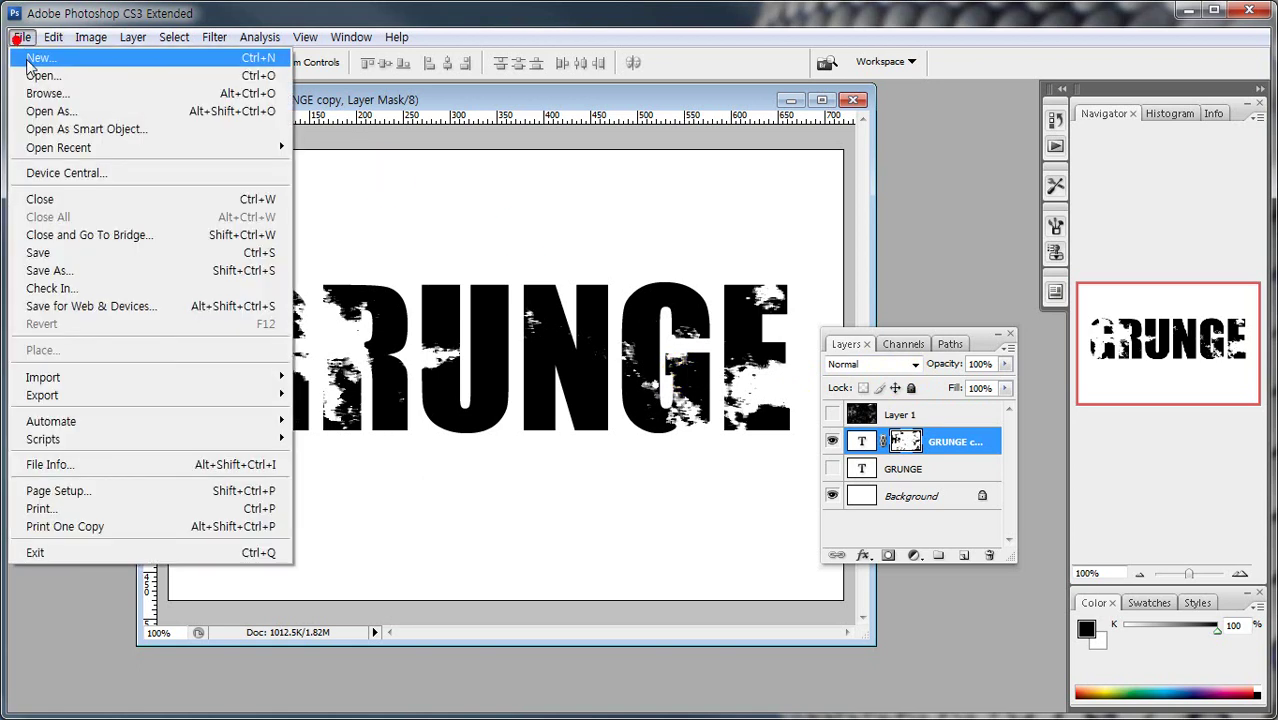
left_click(30, 57)
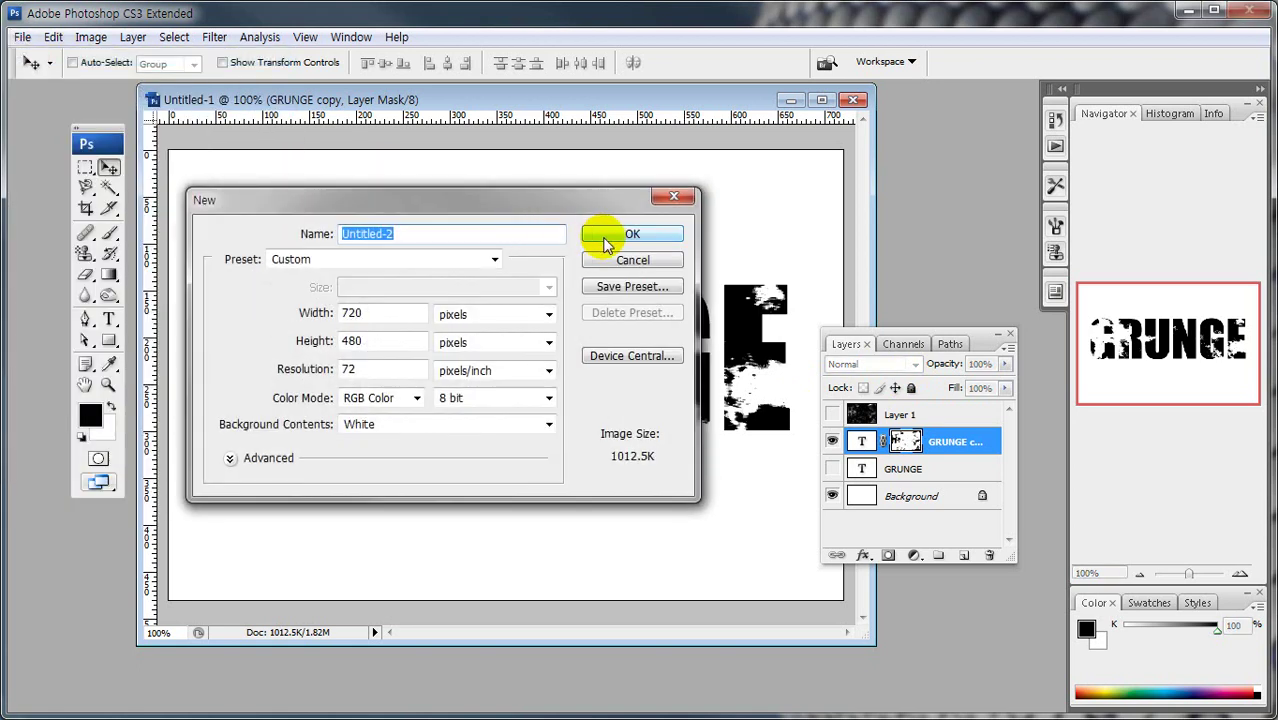
left_click(605, 244)
left_click_drag(640, 455, 793, 630)
Step: Add the text GRUNGE in black 152 px Impact and move it to the middle of the canvas
left_click(108, 386)
left_click(108, 319)
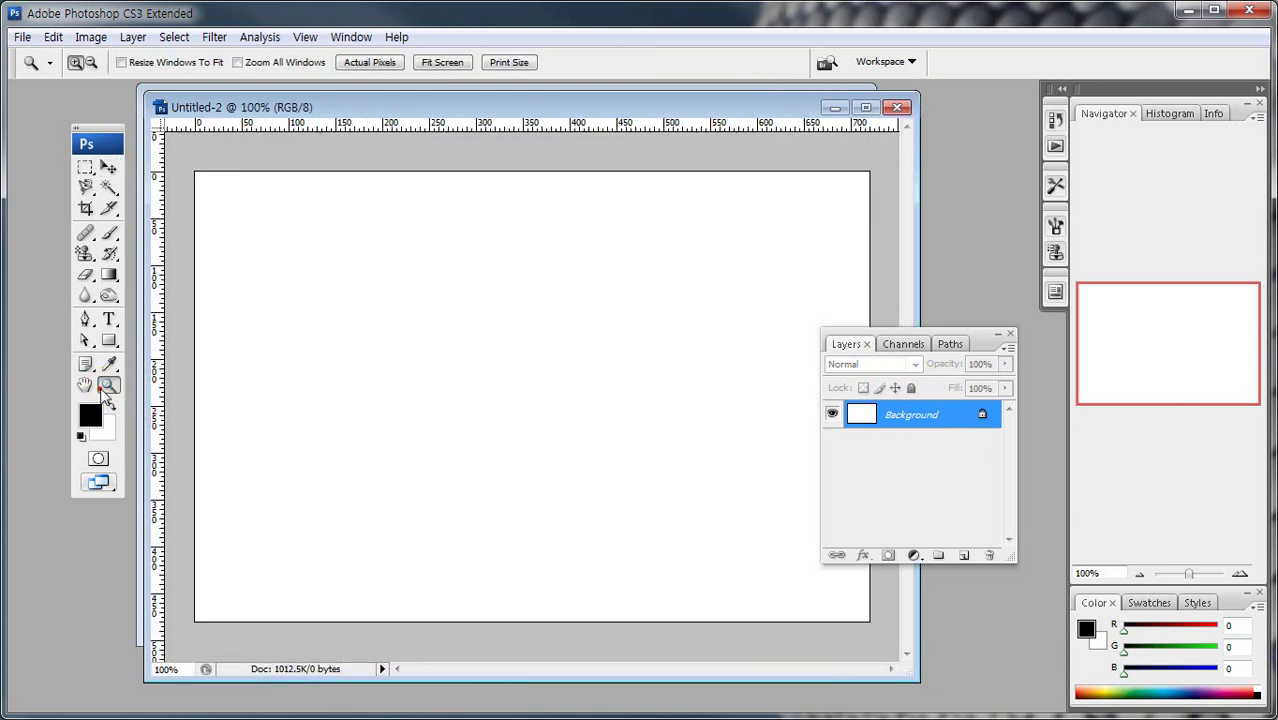
left_click(305, 393)
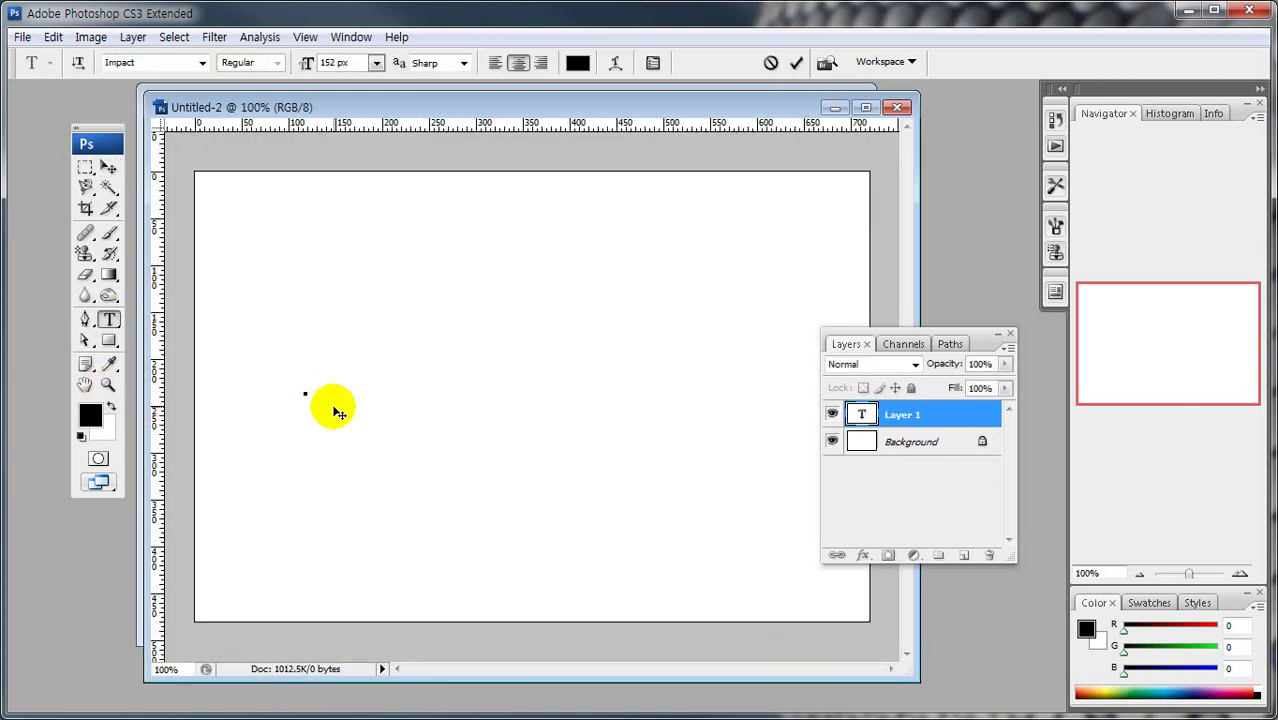
type("GRUN")
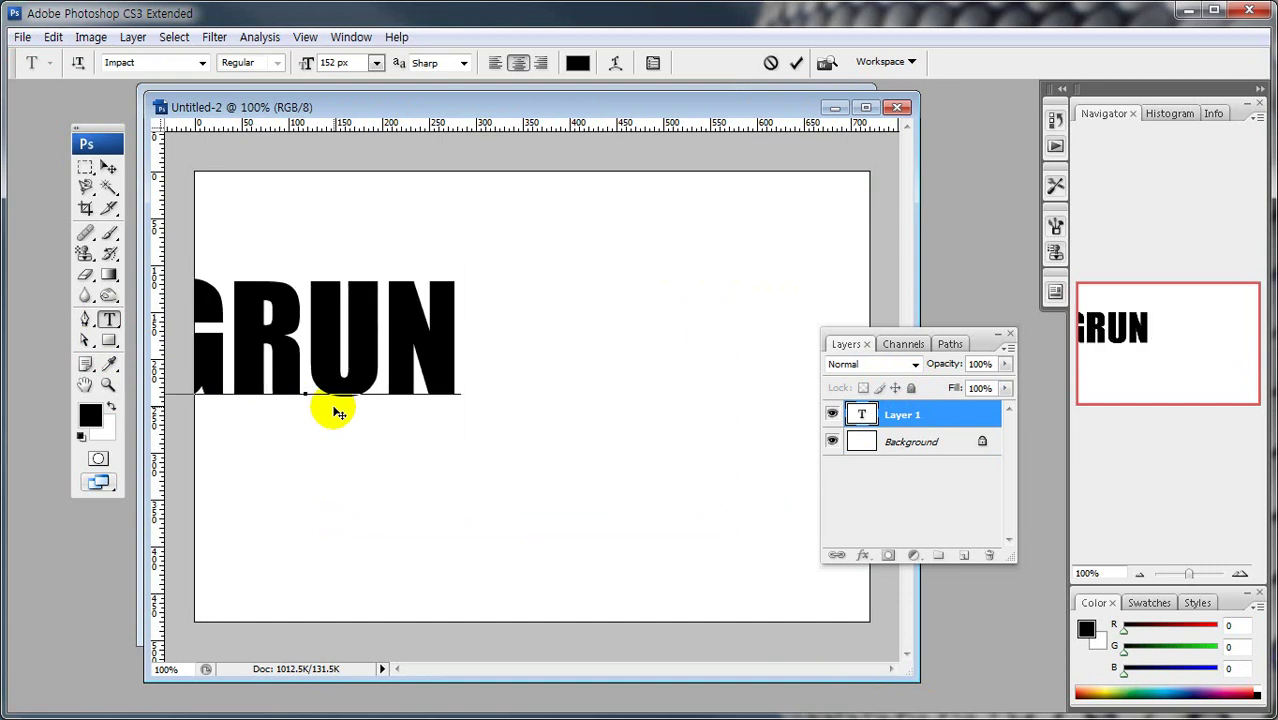
type("GE")
left_click(108, 167)
left_click_drag(345, 323, 570, 350)
Step: Scale the GRUNGE text proportionally to about 134% and shift it slightly right and down to centre it
key("ctrl+t")
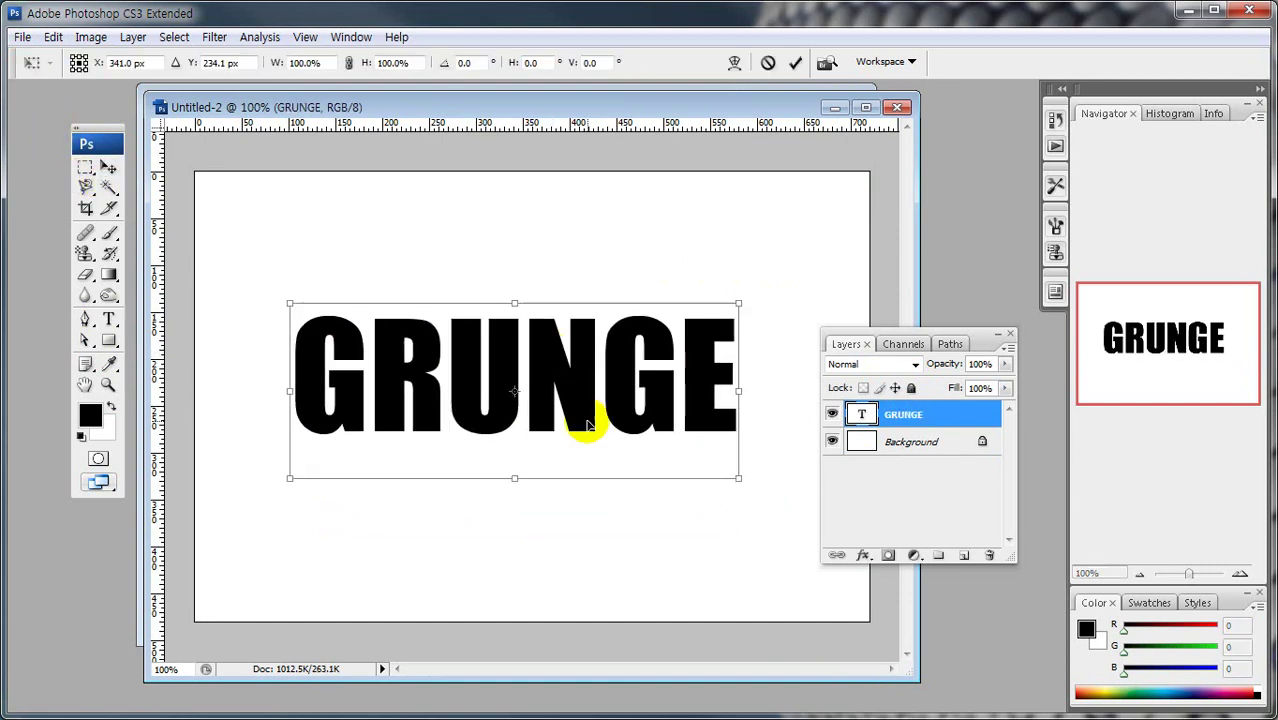
left_click_drag(738, 478, 803, 538)
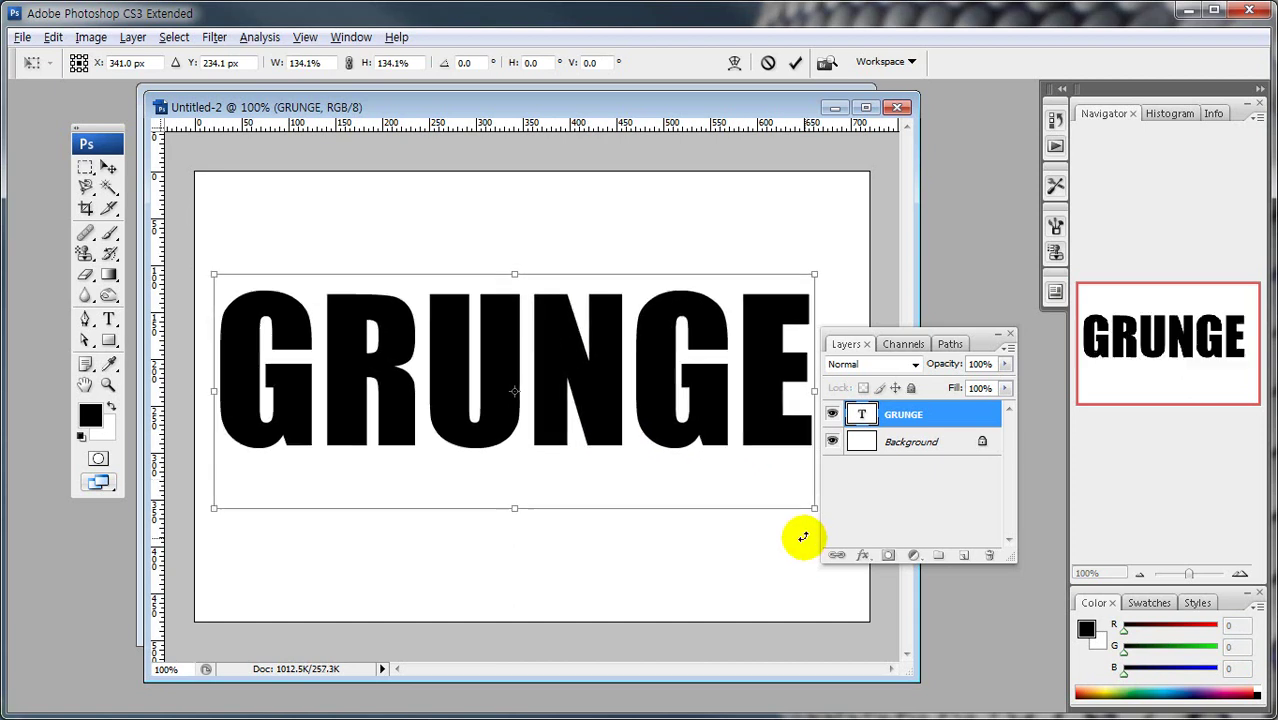
key("Return")
left_click_drag(693, 428, 720, 432)
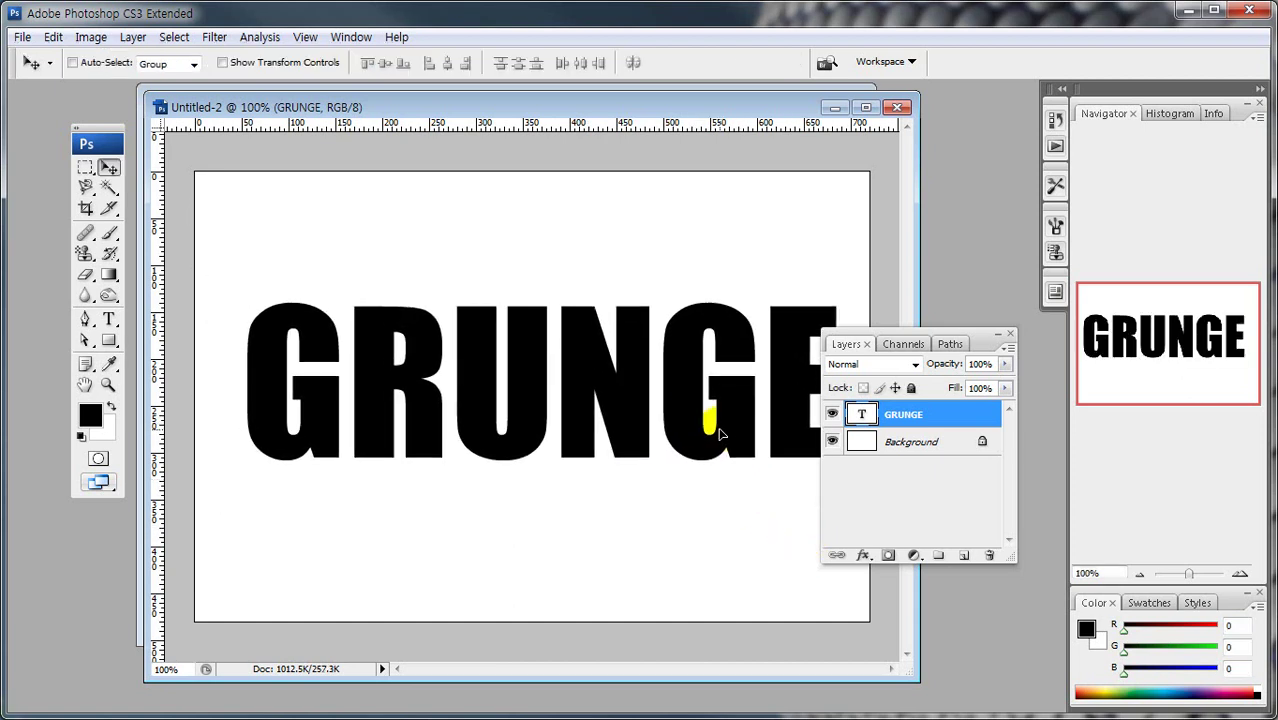
Step: Merge the GRUNGE text layer down into the Background layer
mouse_move(870, 455)
left_mouse_down()
mouse_move(852, 442)
mouse_move(947, 465)
left_mouse_up()
key("Escape")
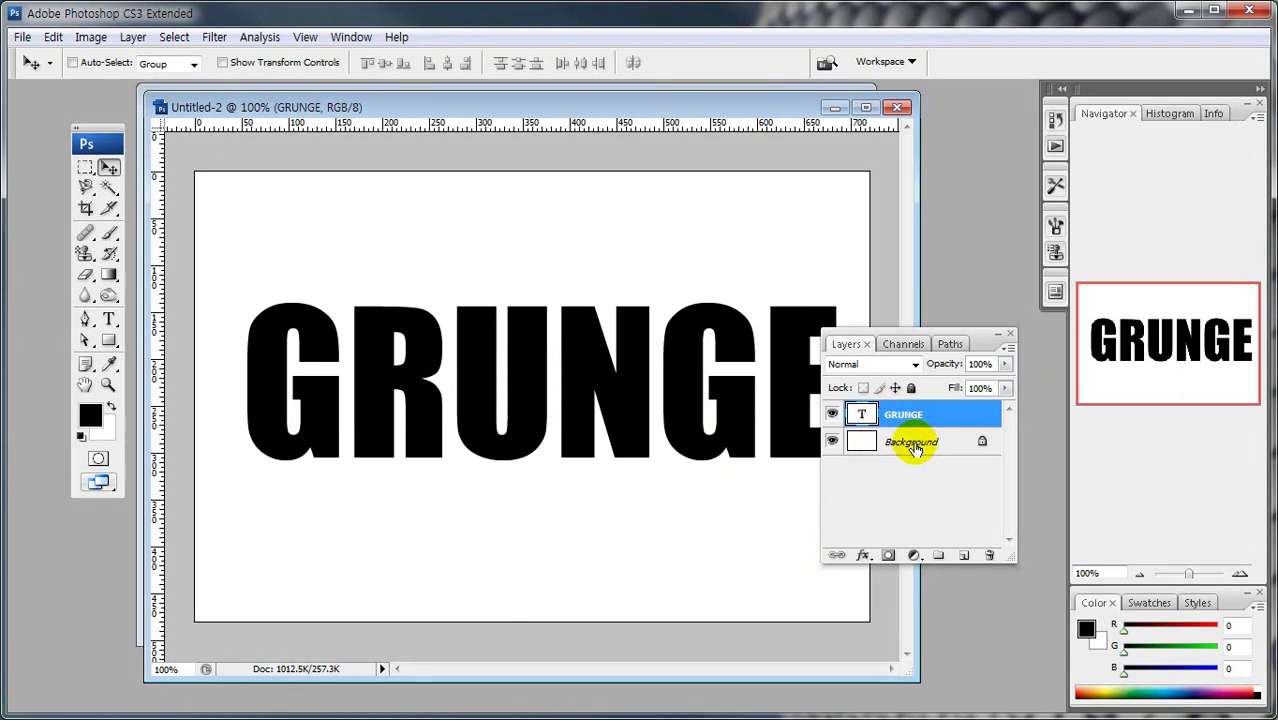
key("ctrl+e")
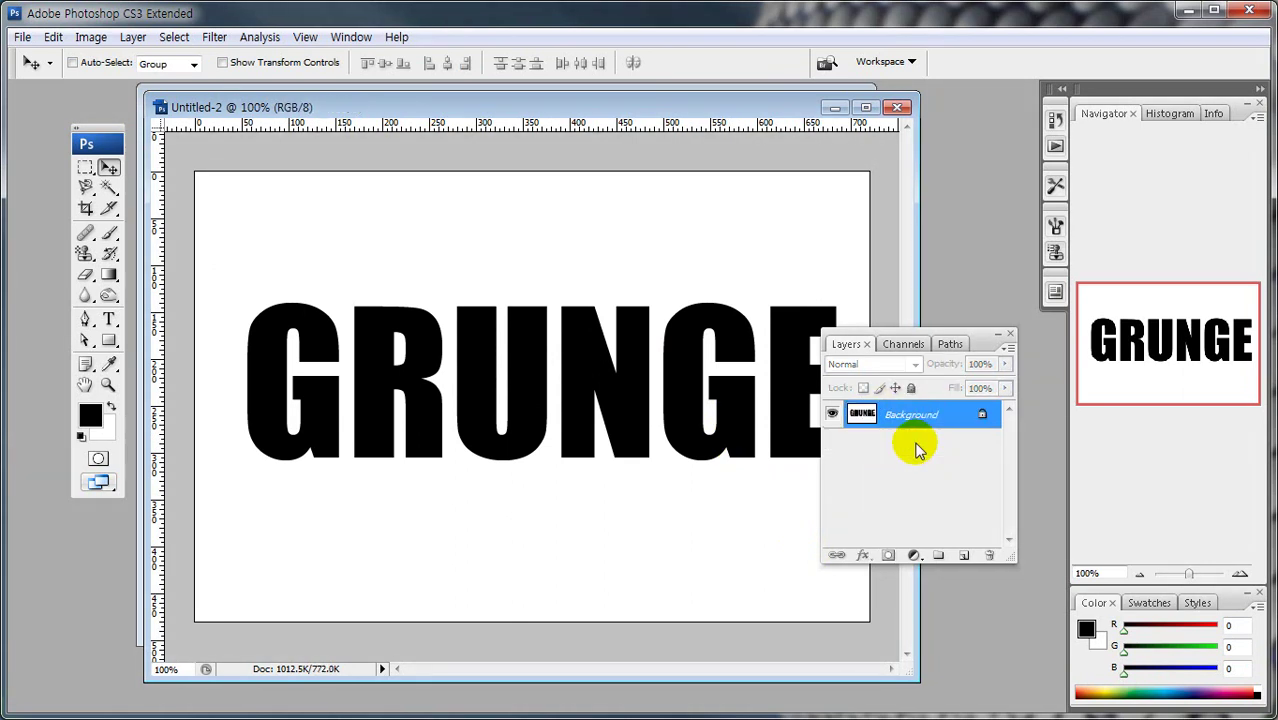
mouse_move(454, 506)
left_mouse_down()
mouse_move(524, 531)
mouse_move(537, 550)
mouse_move(593, 531)
mouse_move(572, 549)
mouse_move(640, 509)
mouse_move(618, 547)
mouse_move(648, 528)
left_mouse_up()
left_click_drag(872, 428, 866, 434)
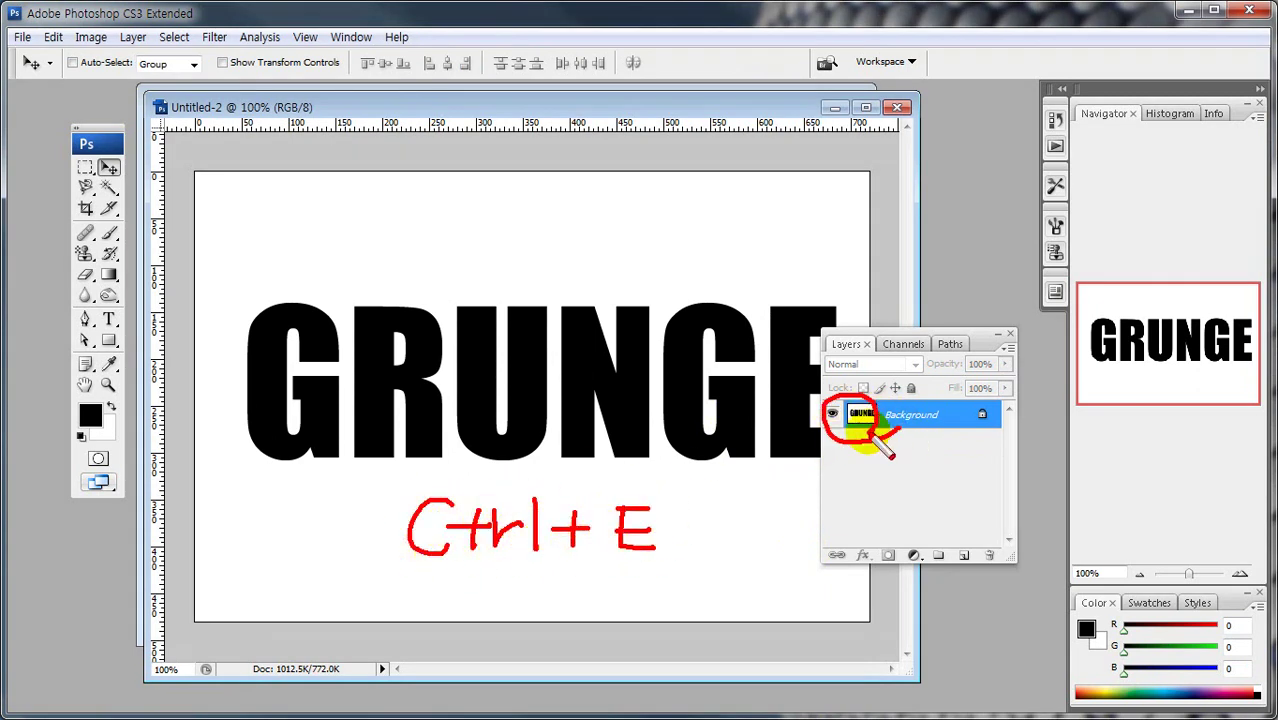
Step: Add 50% Gaussian, monochromatic noise to the flattened GRUNGE image
key("Escape")
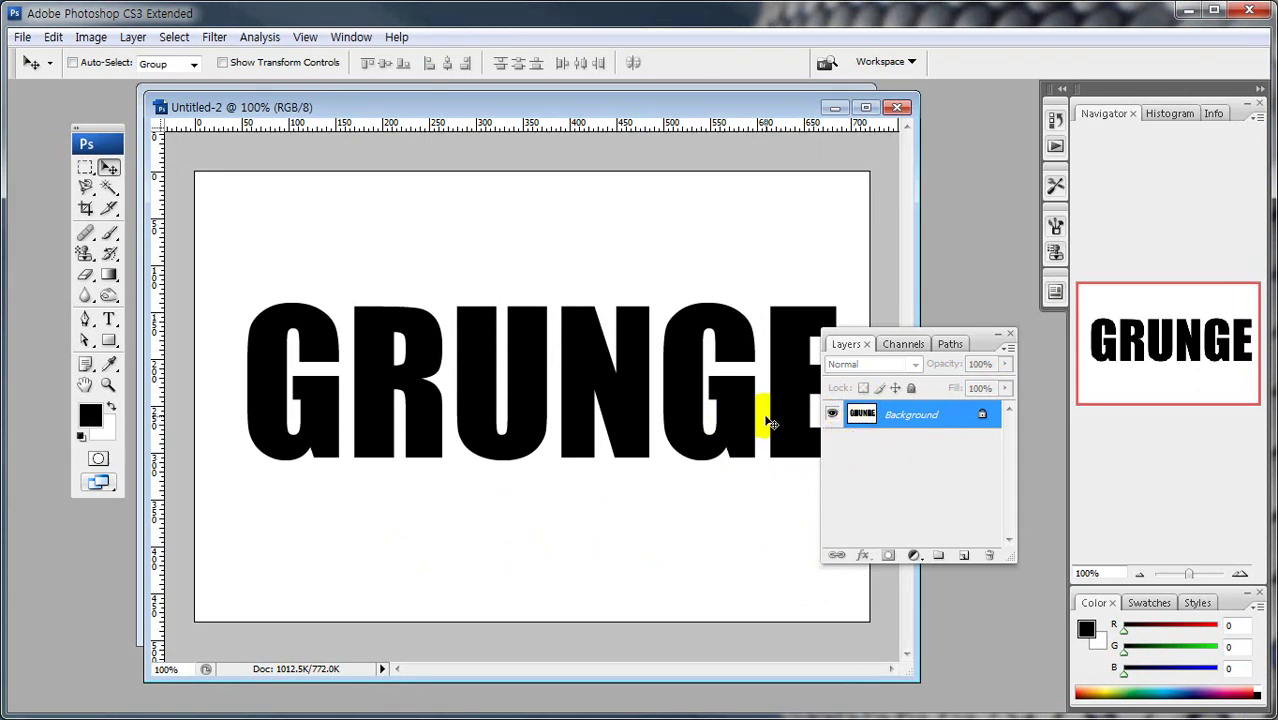
left_click(211, 40)
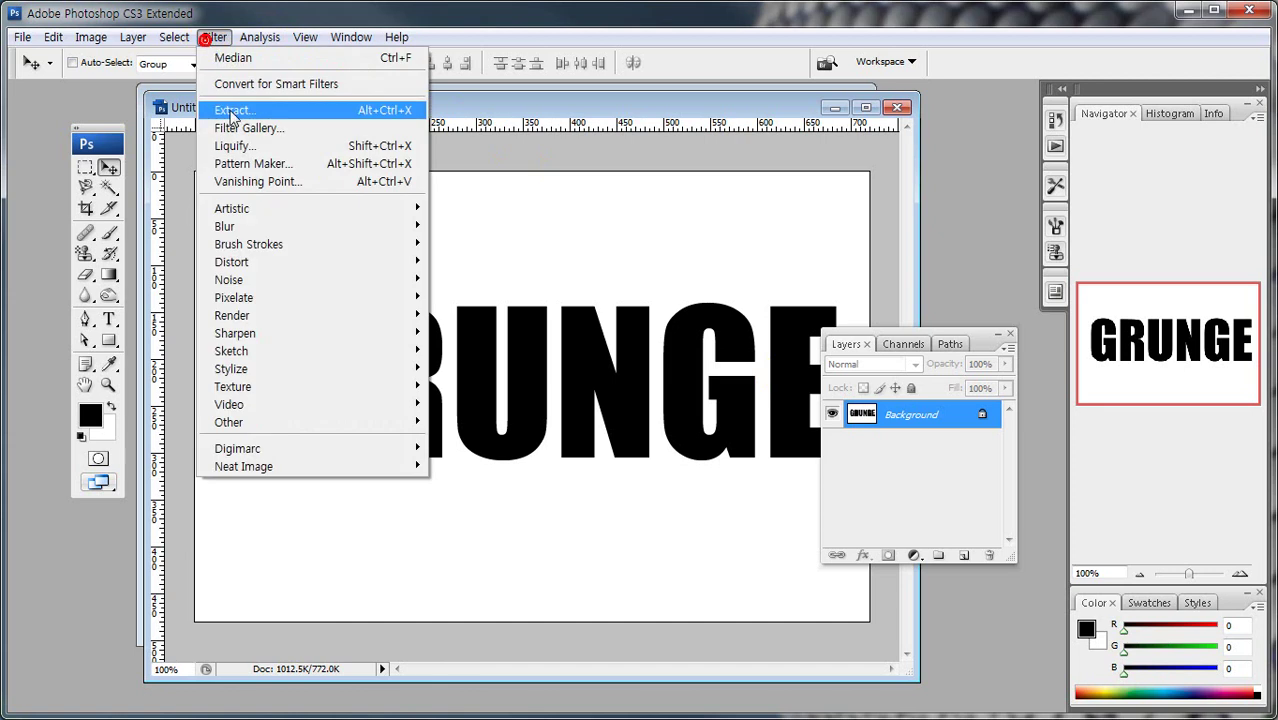
left_click(253, 280)
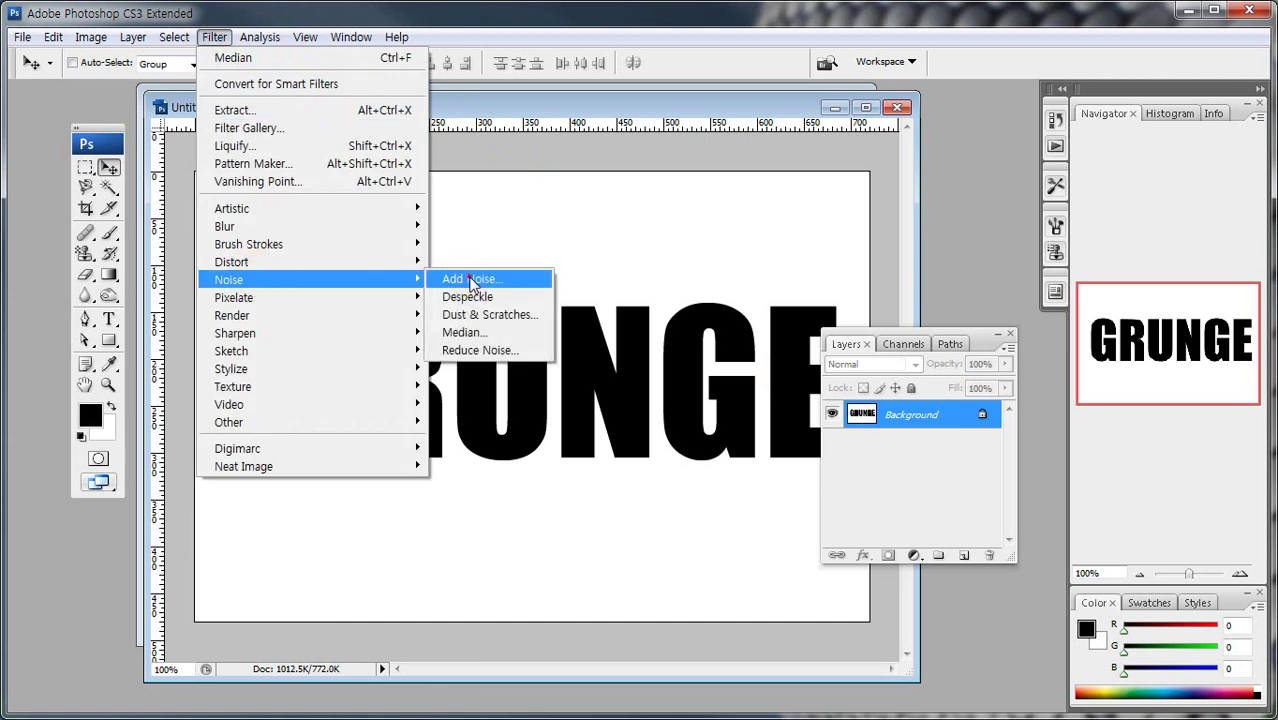
left_click(472, 281)
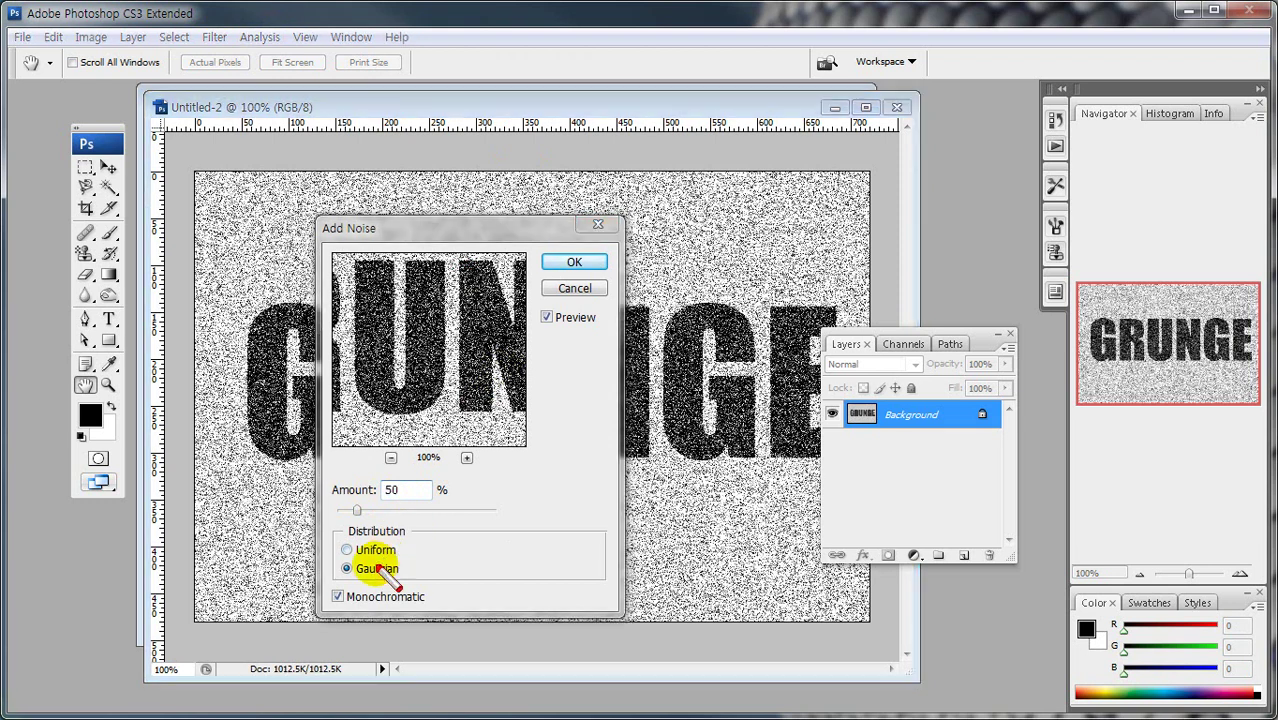
left_click_drag(352, 578, 398, 578)
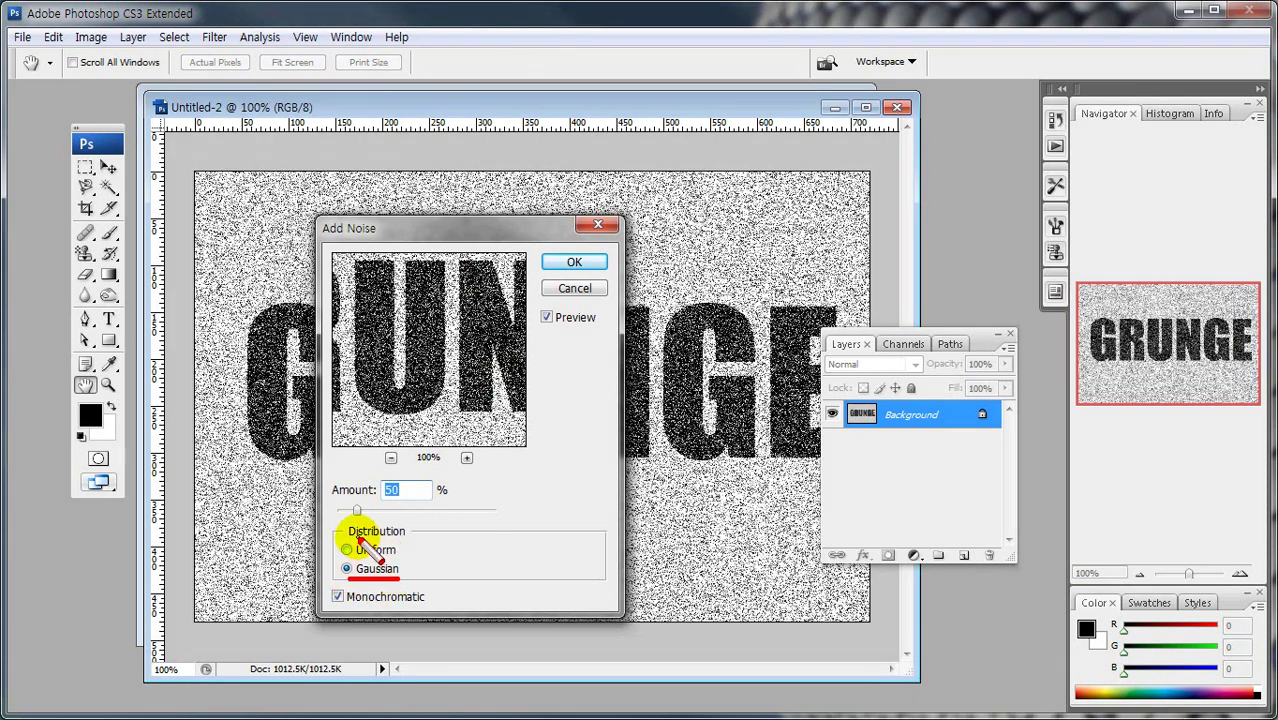
left_click_drag(348, 605, 420, 606)
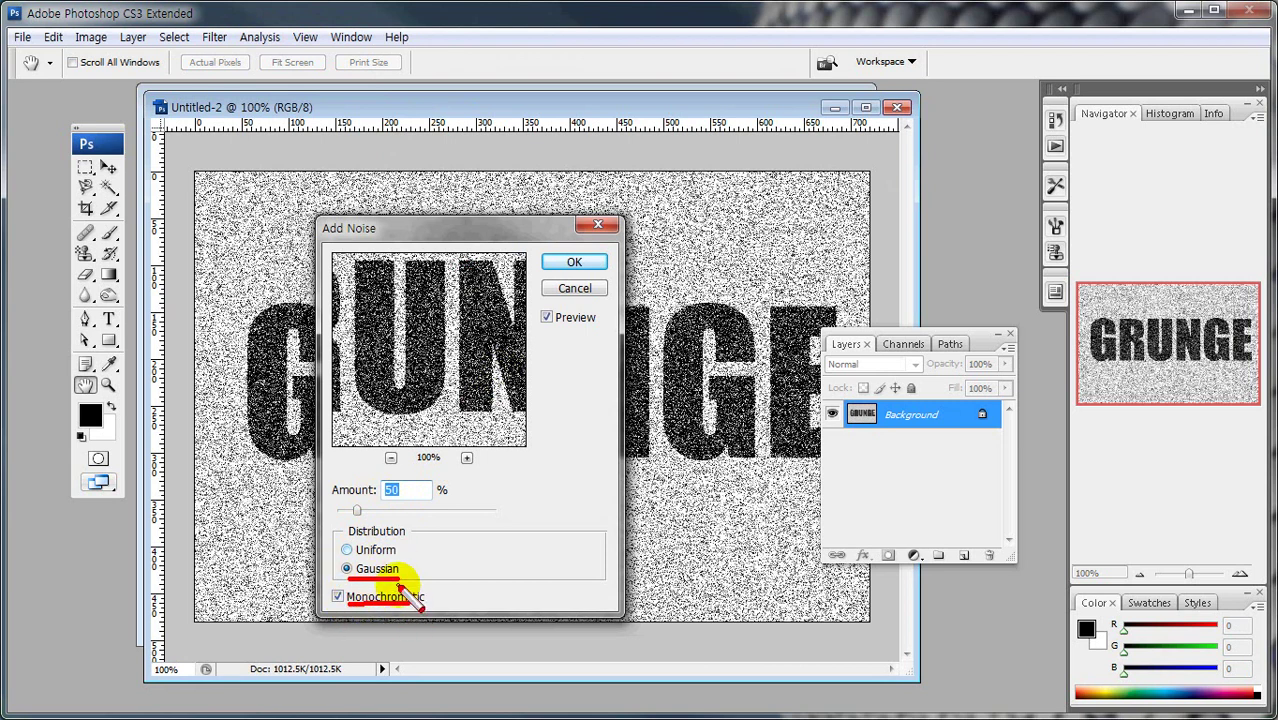
key("Escape")
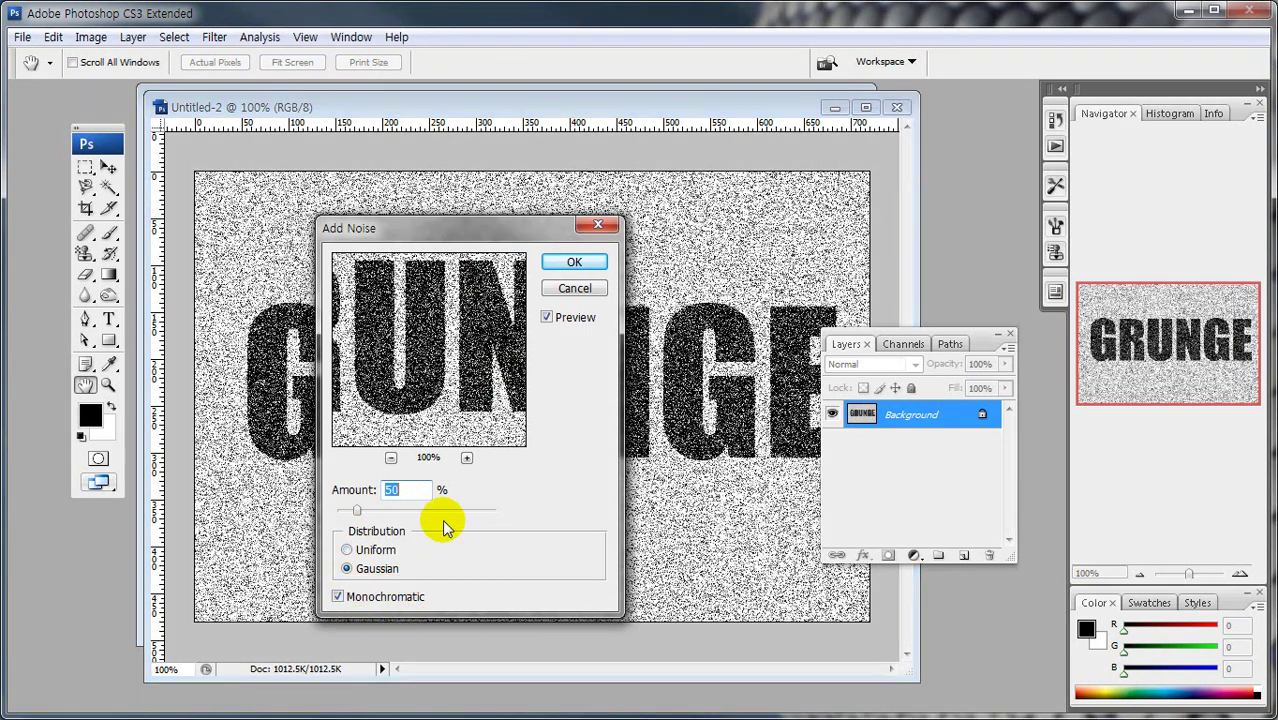
left_click(568, 268)
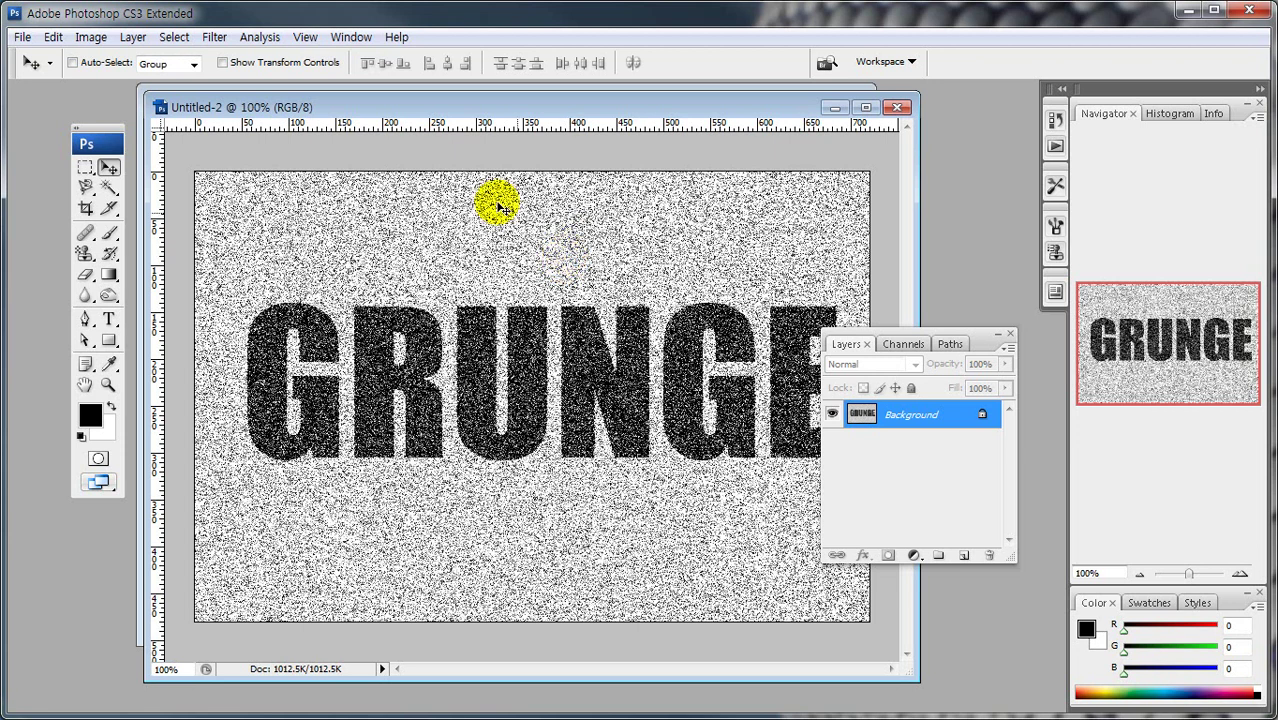
Step: Apply the Median noise filter to the noisy GRUNGE image to clump the grain into blotches
left_click(212, 37)
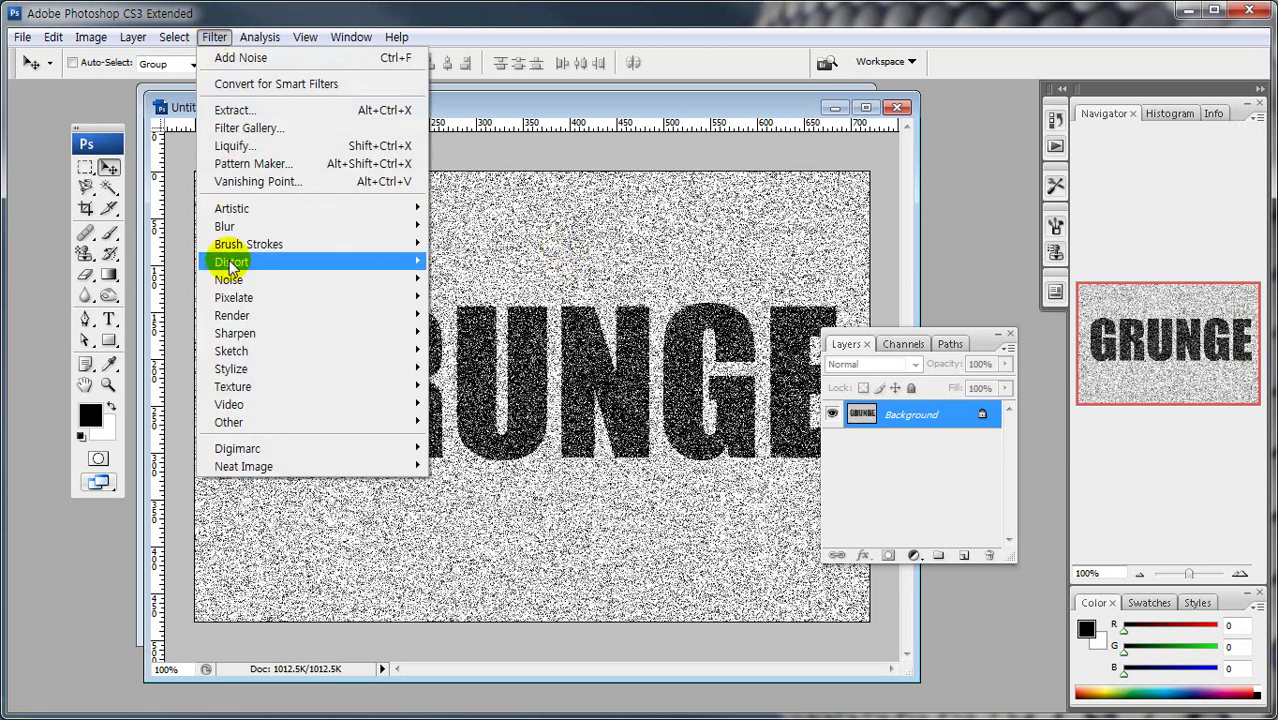
mouse_move(238, 280)
left_click(462, 332)
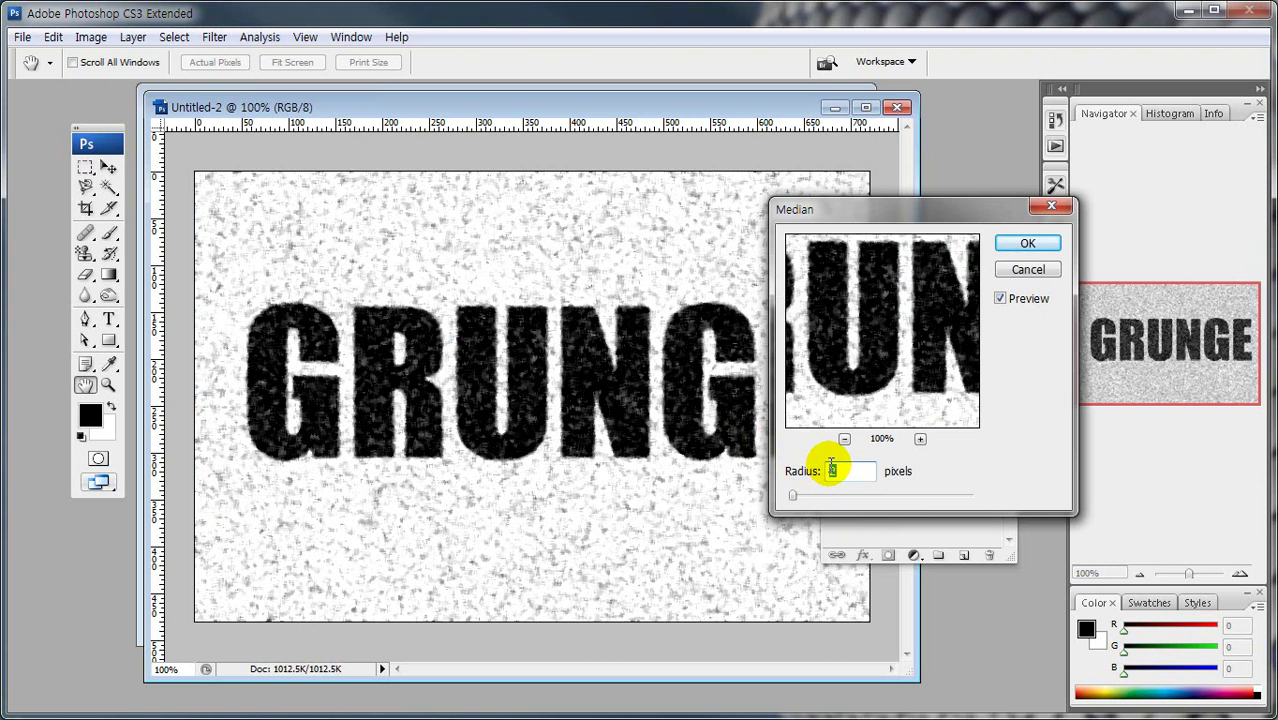
left_click(1028, 247)
key("v")
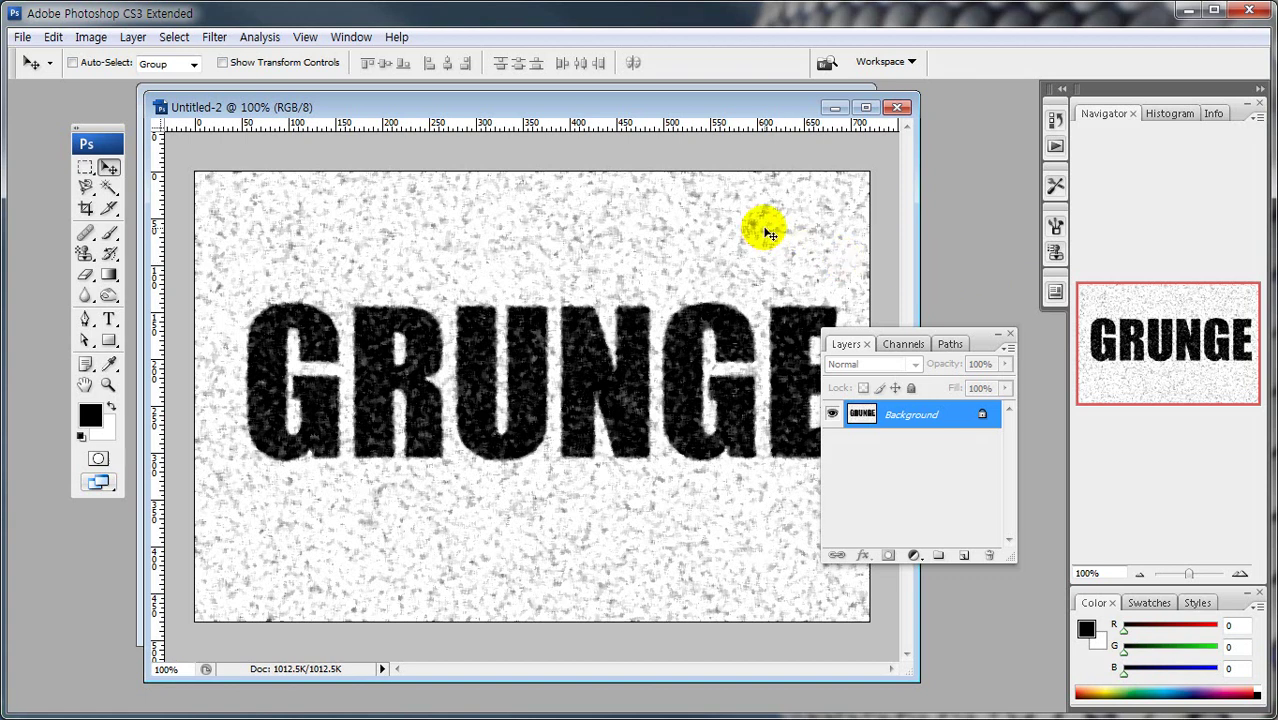
Step: Adjust the RGB input Levels of the GRUNGE image to 50, 1.00 and 129 for hard-edged, speckled black lettering
left_click(90, 37)
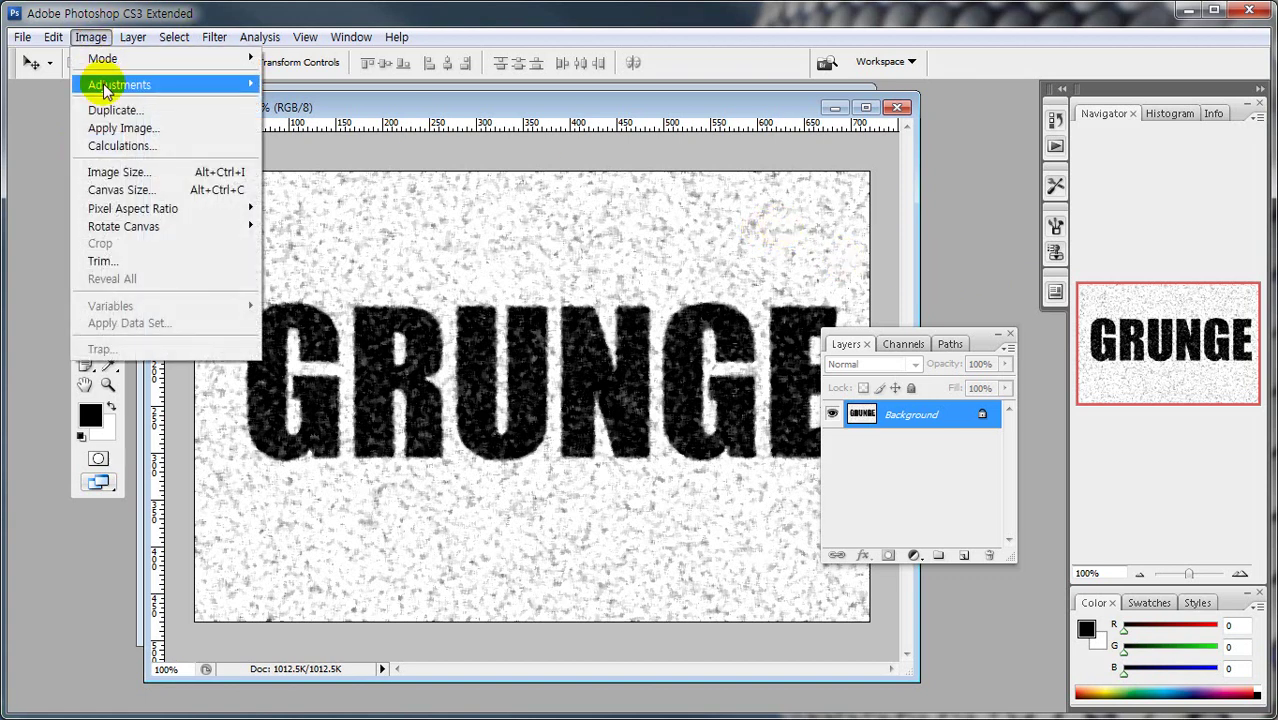
mouse_move(106, 88)
left_click(320, 86)
left_click_drag(812, 378, 859, 378)
left_click_drag(1050, 378, 985, 386)
left_click_drag(960, 388, 932, 390)
left_click(1117, 249)
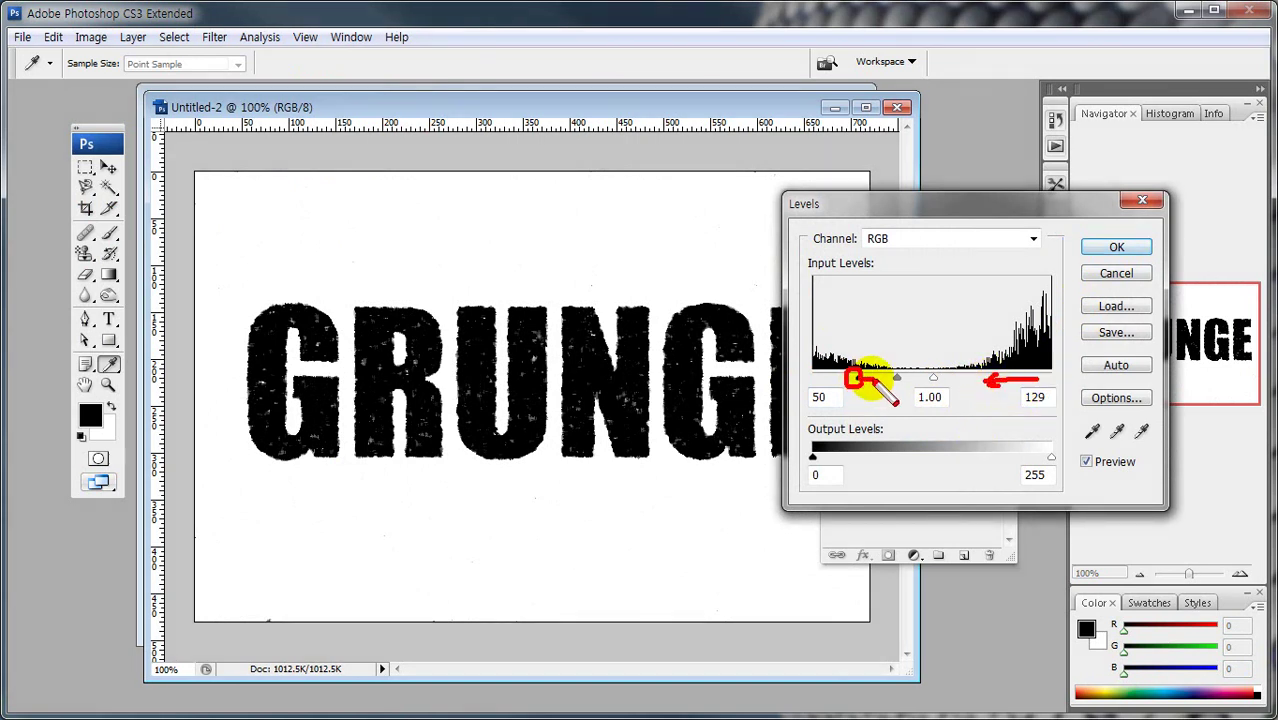
left_click(1112, 248)
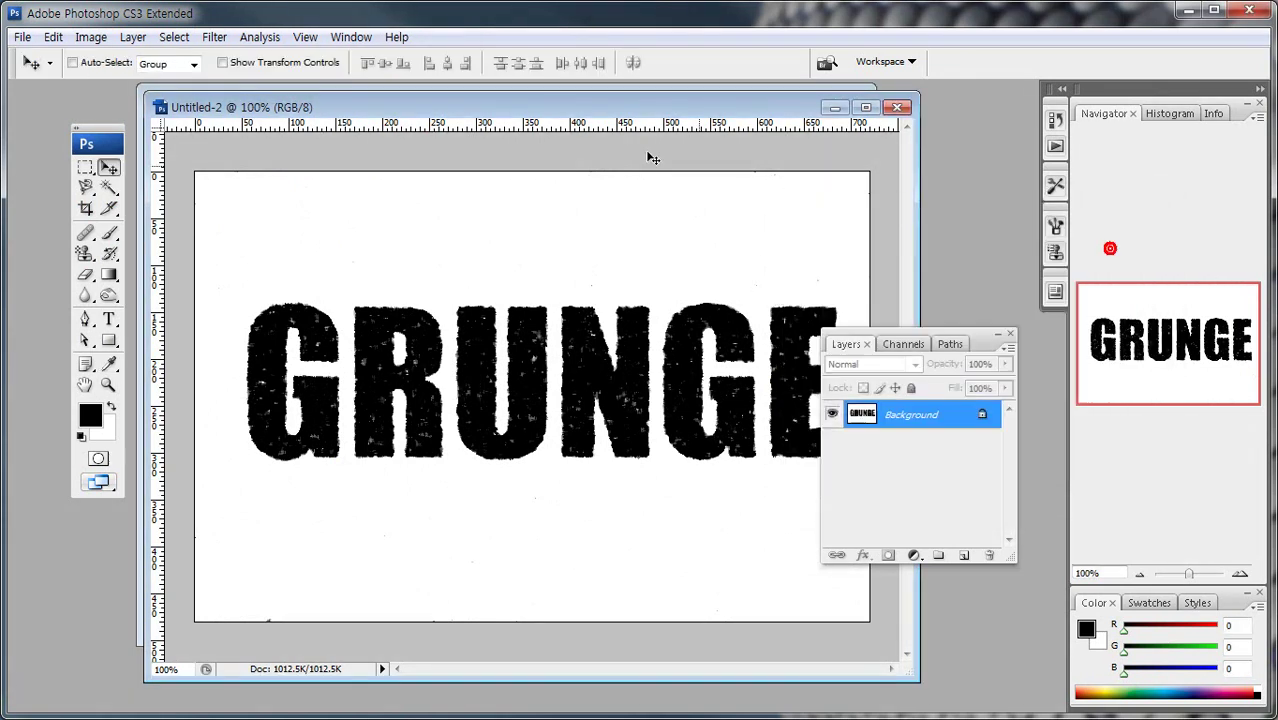
Step: Spread the Untitled-1 and Untitled-2 windows apart to compare both grunge texts, leaving Untitled-2 active
left_click_drag(355, 117, 603, 115)
left_click(250, 105)
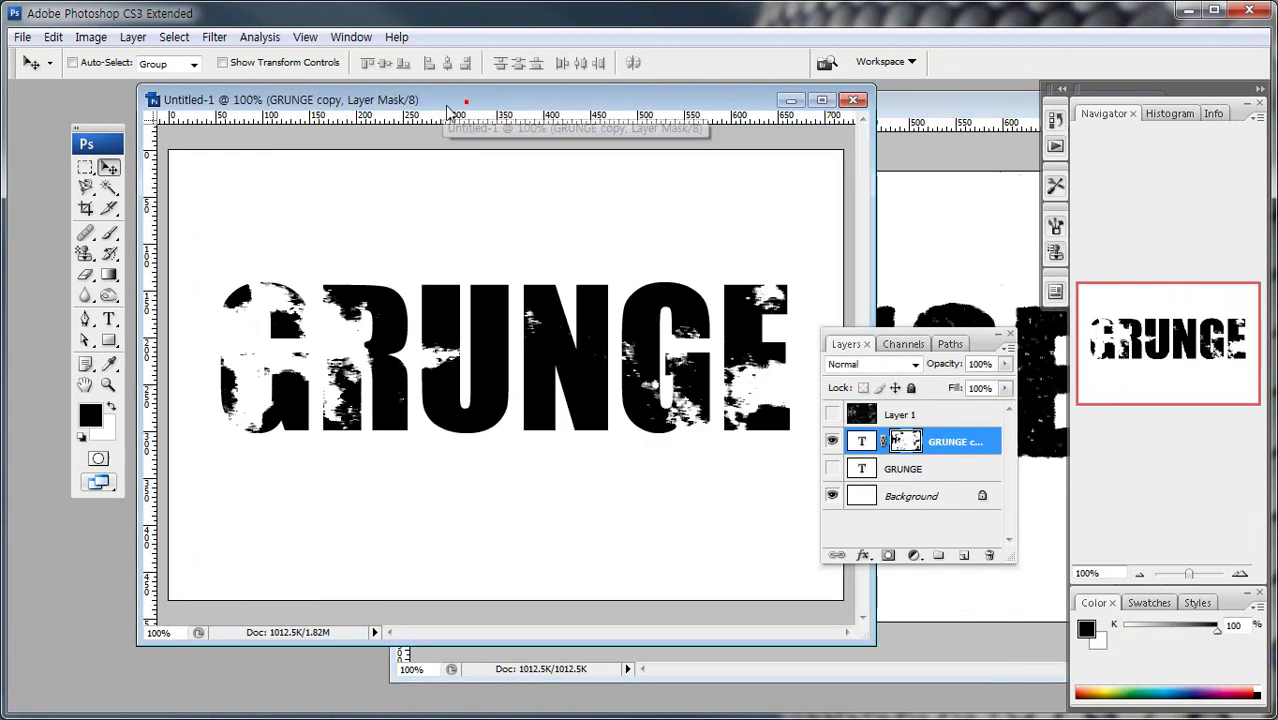
left_click_drag(466, 104, 322, 113)
left_click(800, 108)
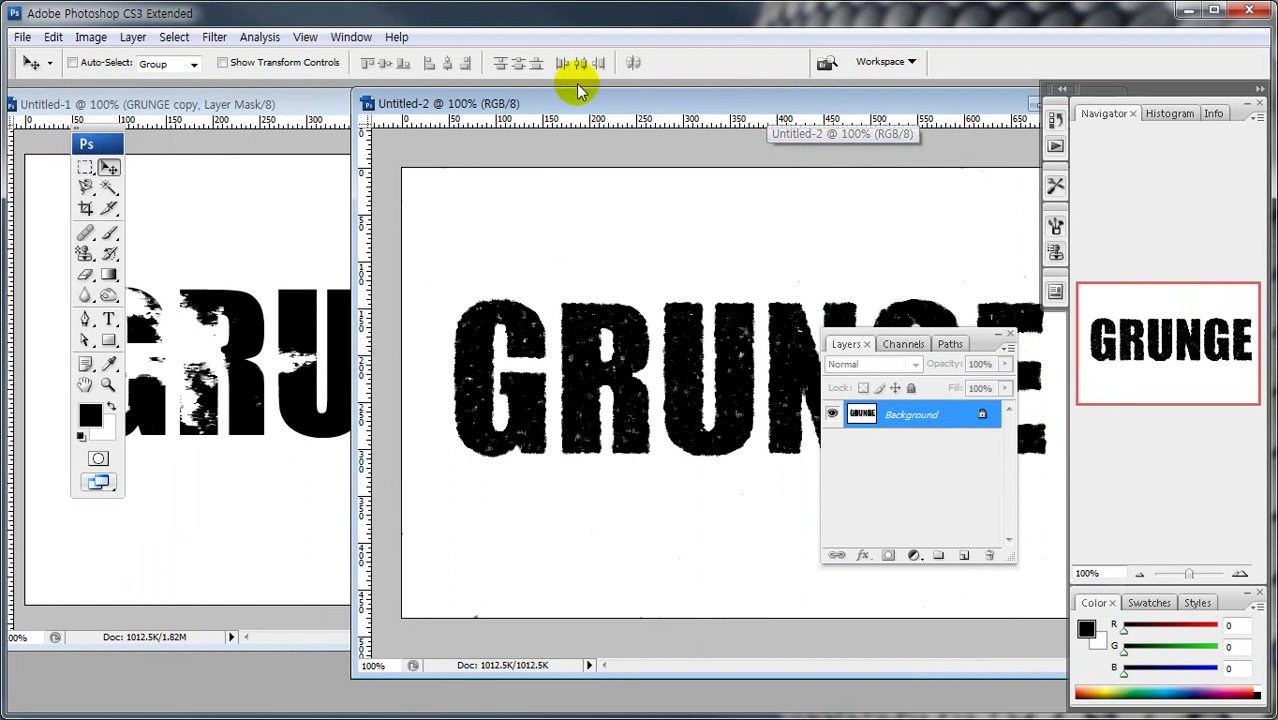
left_click(207, 38)
left_click(257, 279)
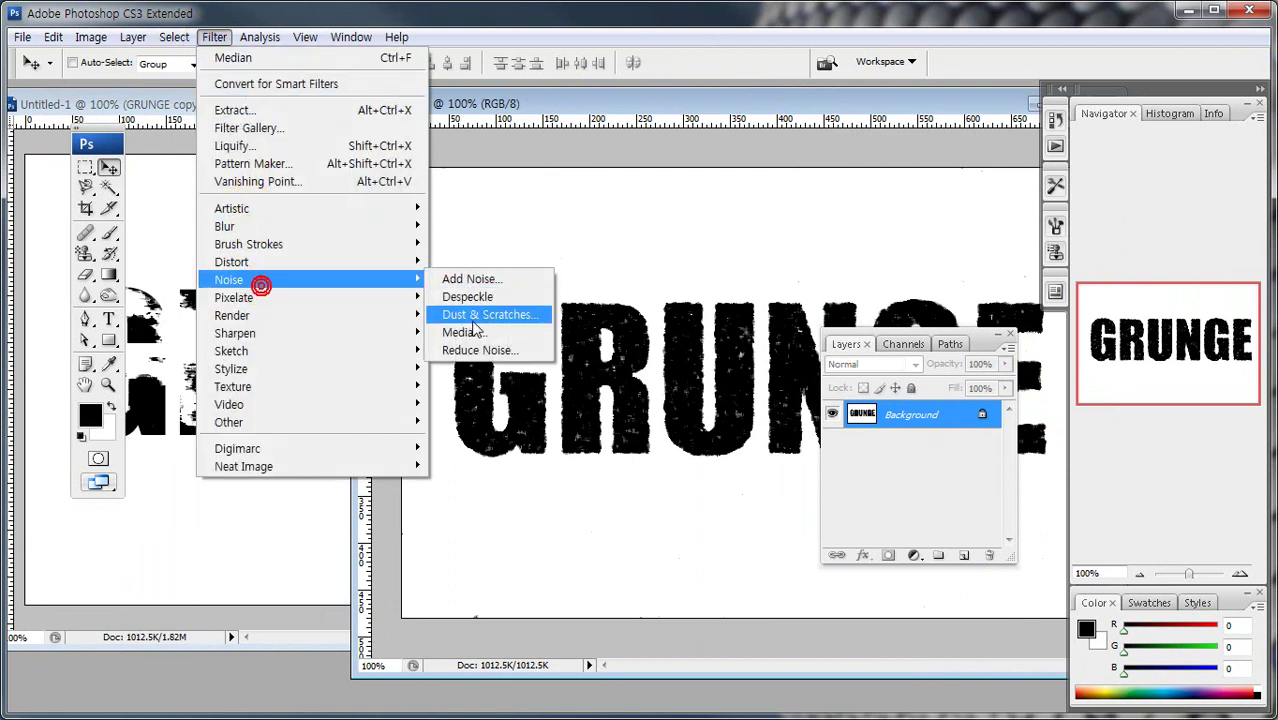
left_click(91, 37)
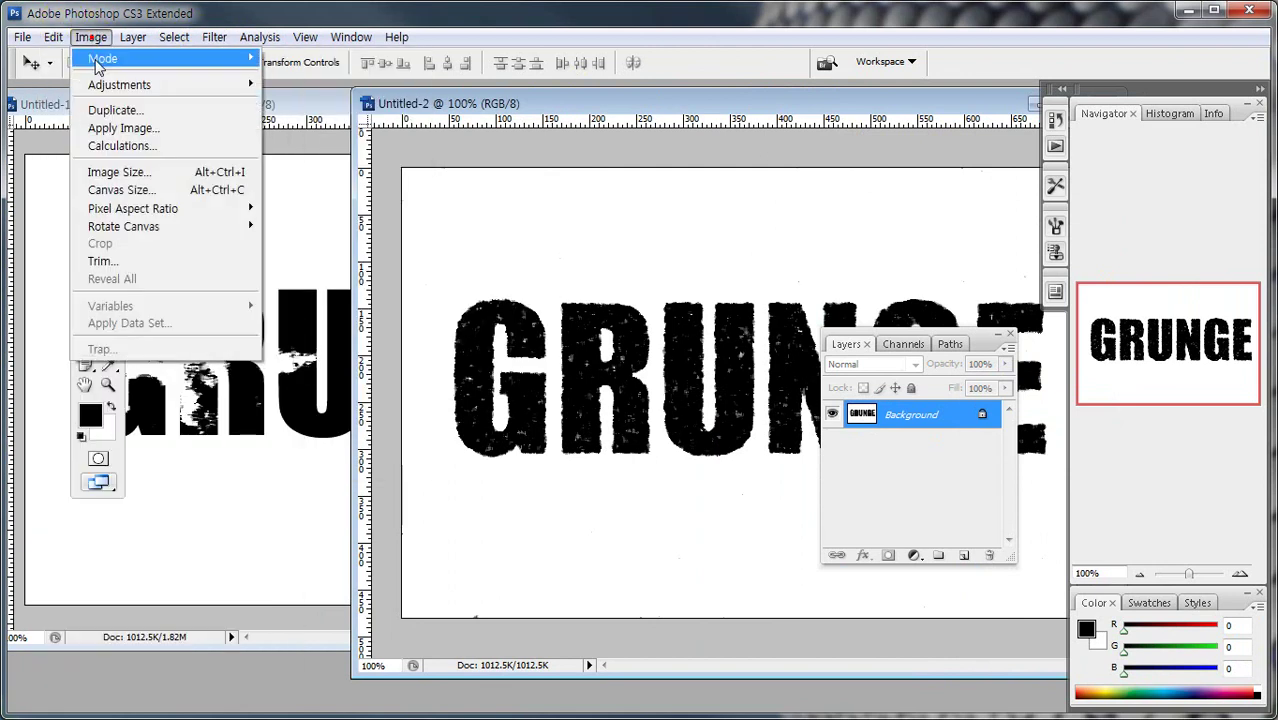
left_click(102, 83)
Step: Move the Untitled-2 window further over Untitled-1 so that more of its GRUNGE canvas is in view
left_click(530, 108)
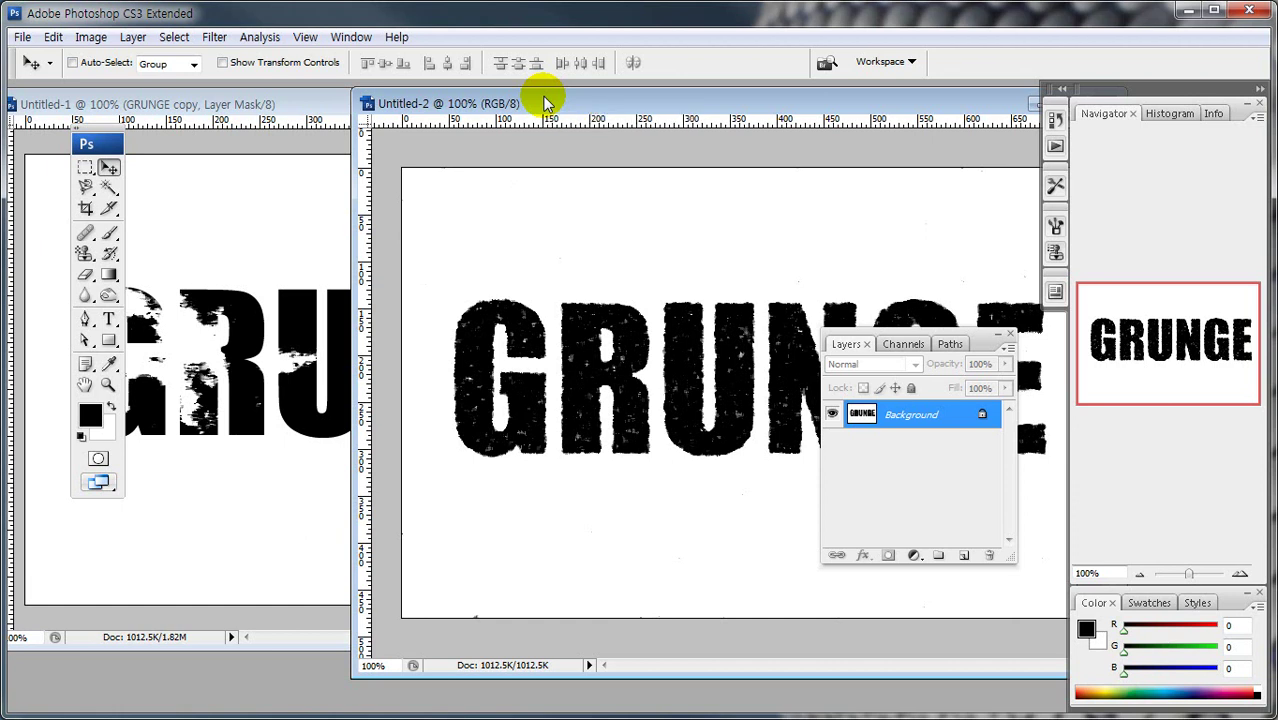
left_click_drag(545, 103, 410, 107)
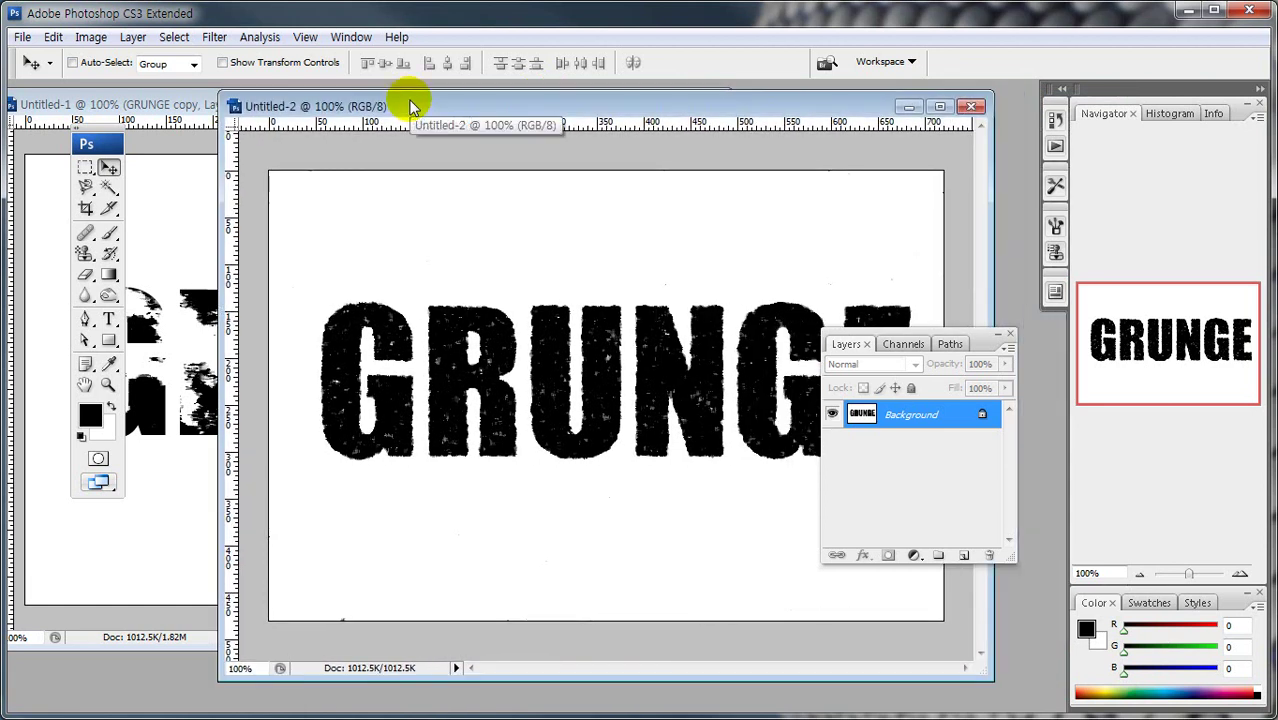